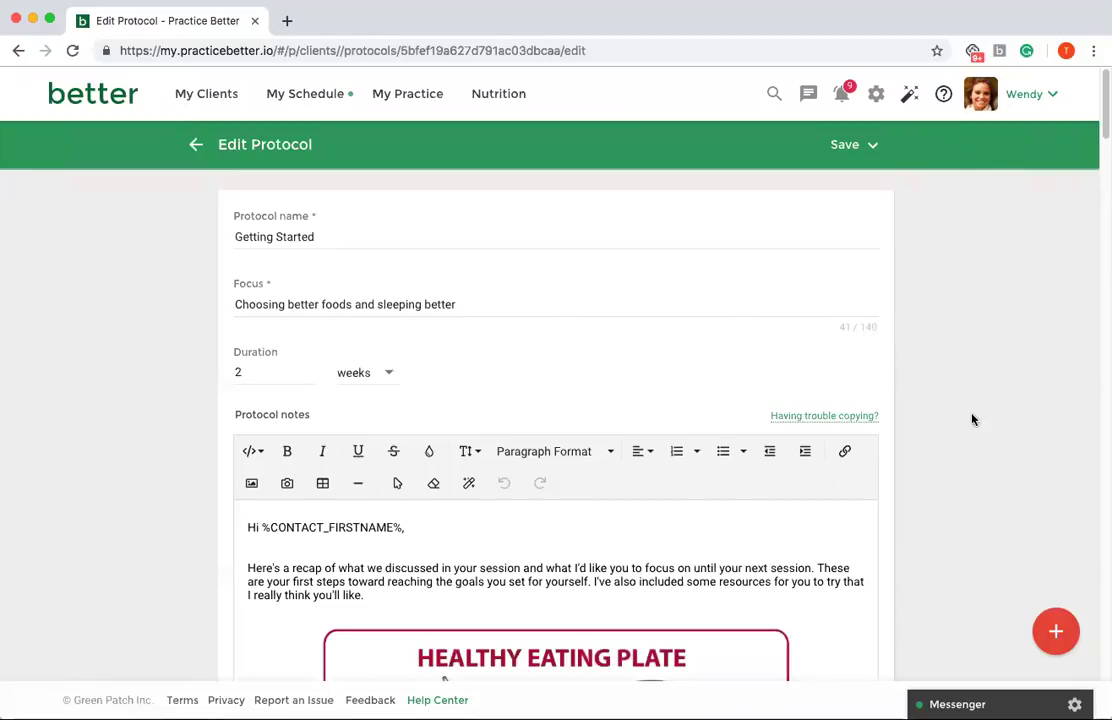
# Step: Open the client's protocols from their client record and start a new protocol from the Getting Started template
pyautogui.click(203, 106)
pyautogui.click(228, 141)
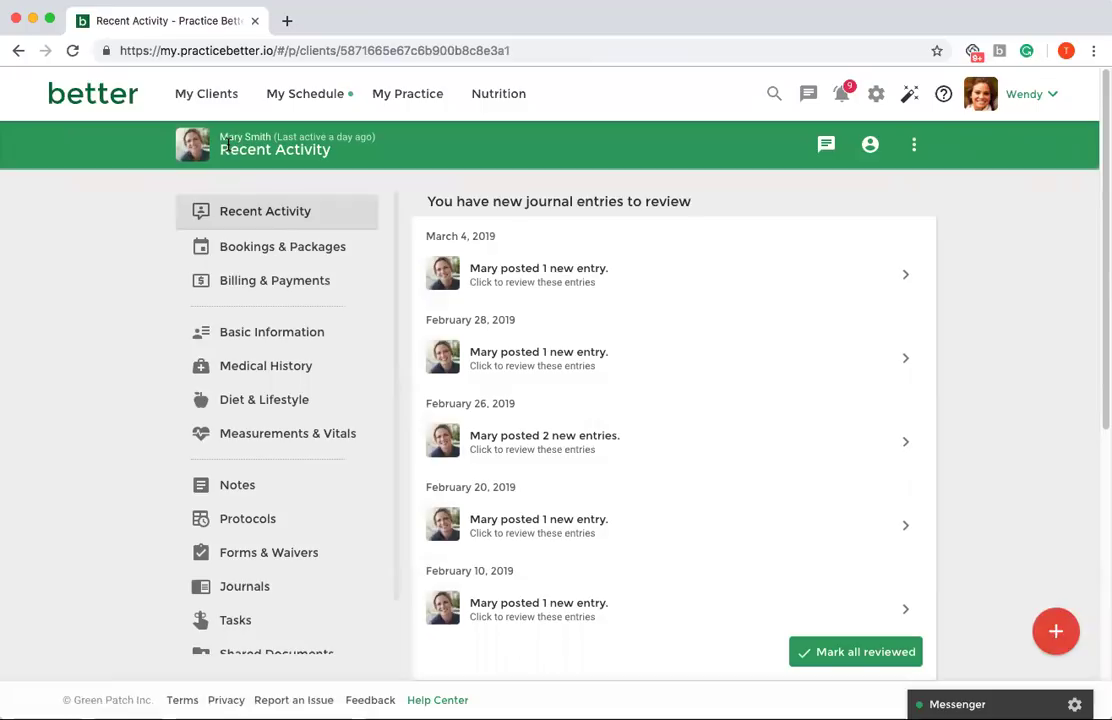
pyautogui.scroll(-2, 150, 427)
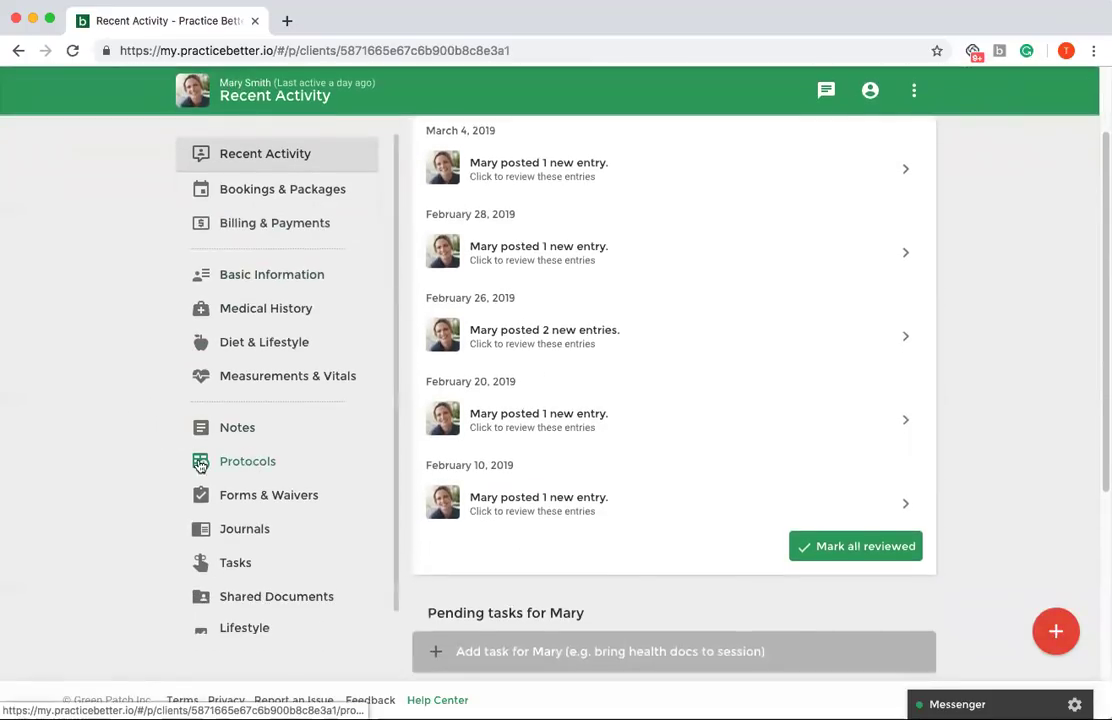
pyautogui.click(251, 471)
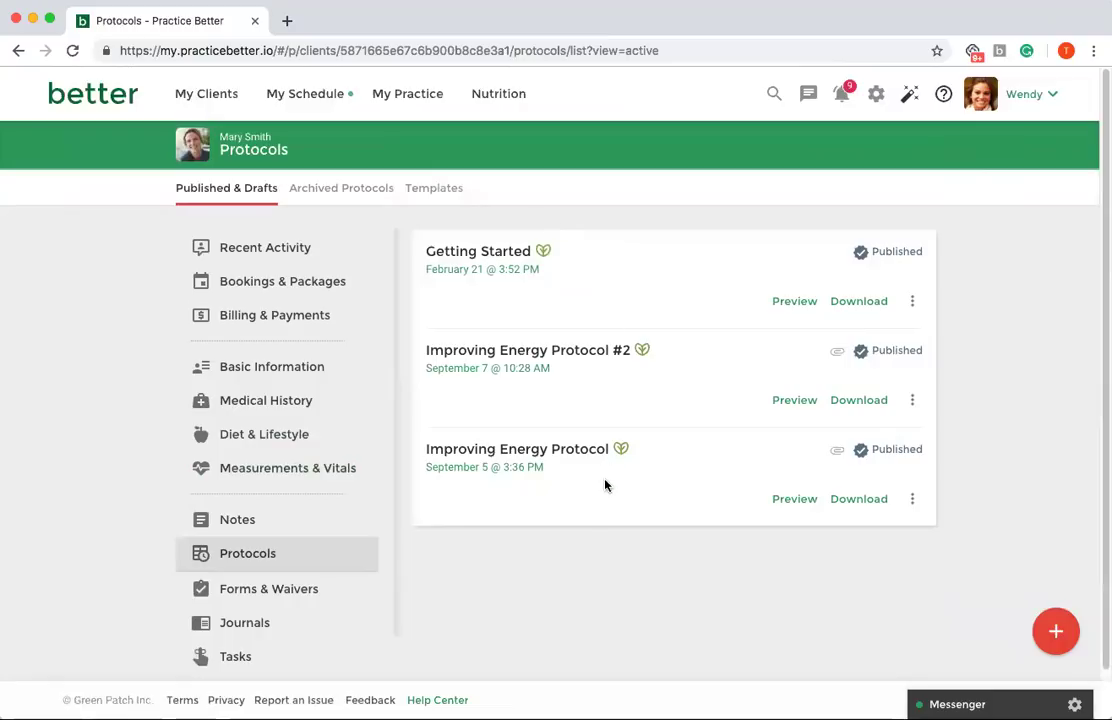
pyautogui.click(1058, 632)
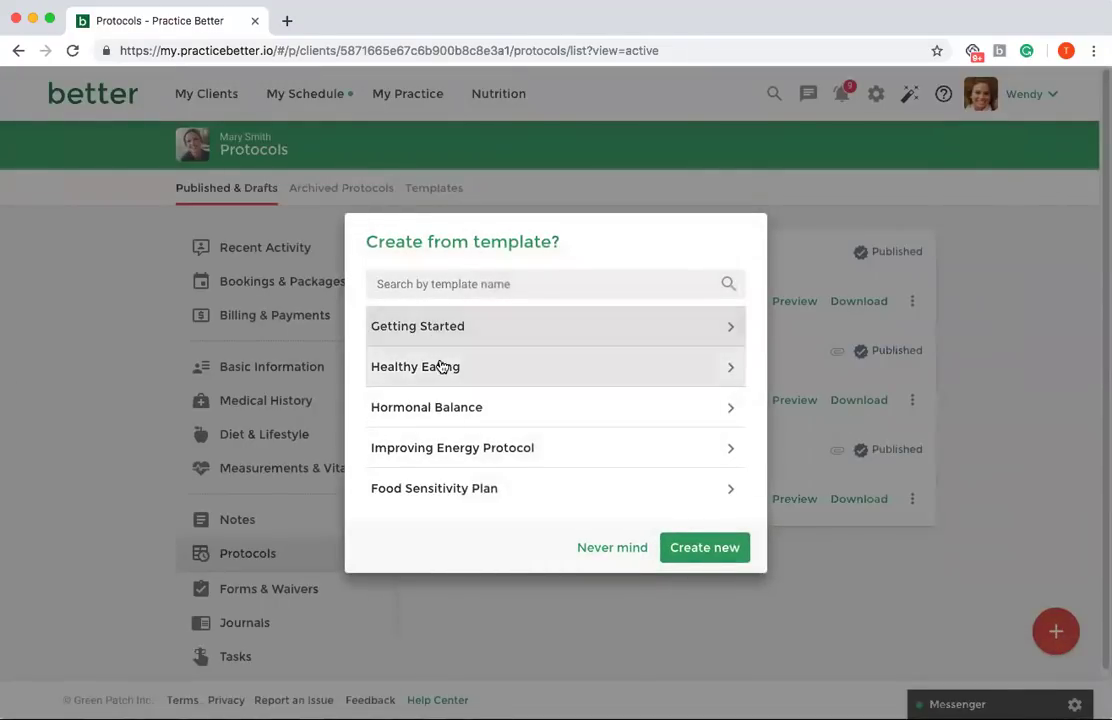
pyautogui.click(500, 332)
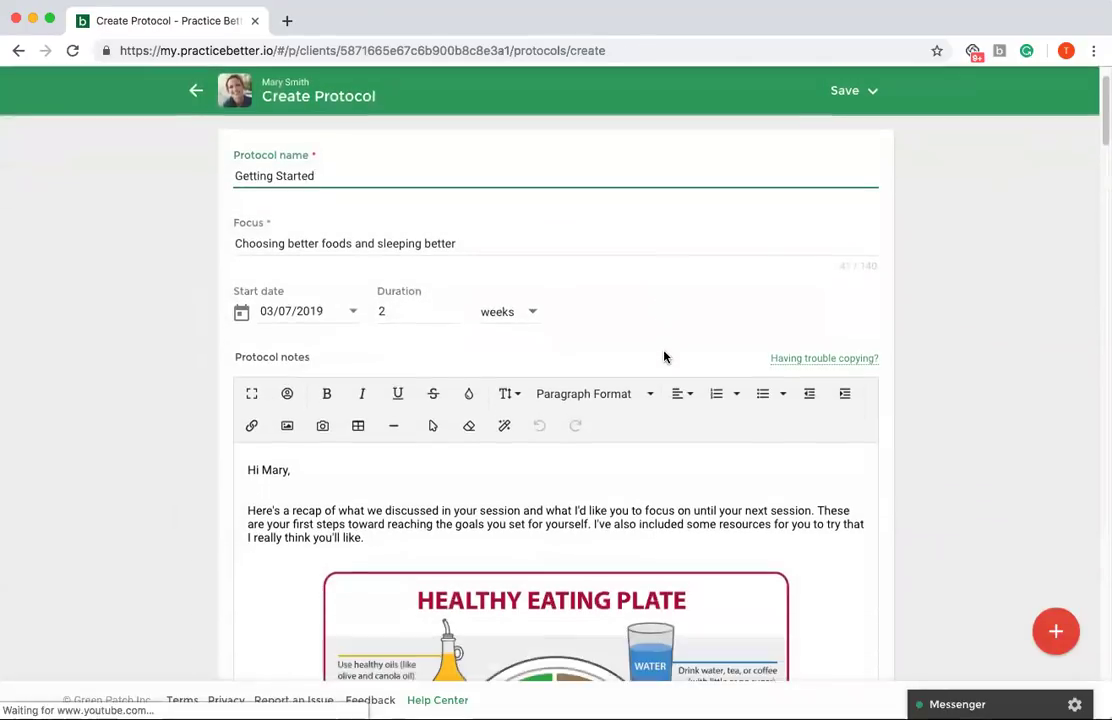
# Step: Review the personalised greeting, session recap and Healthy Eating Plate content in the new protocol's notes
pyautogui.scroll(-3, 678, 377)
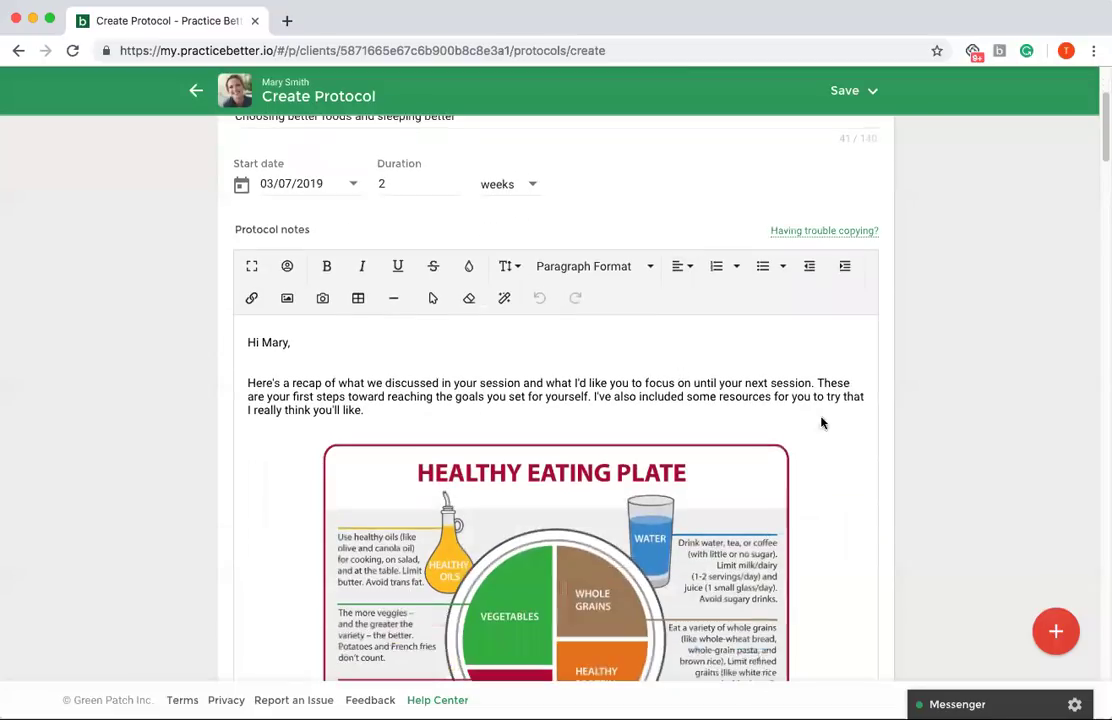
pyautogui.scroll(-1, 830, 427)
pyautogui.scroll(-1, 834, 432)
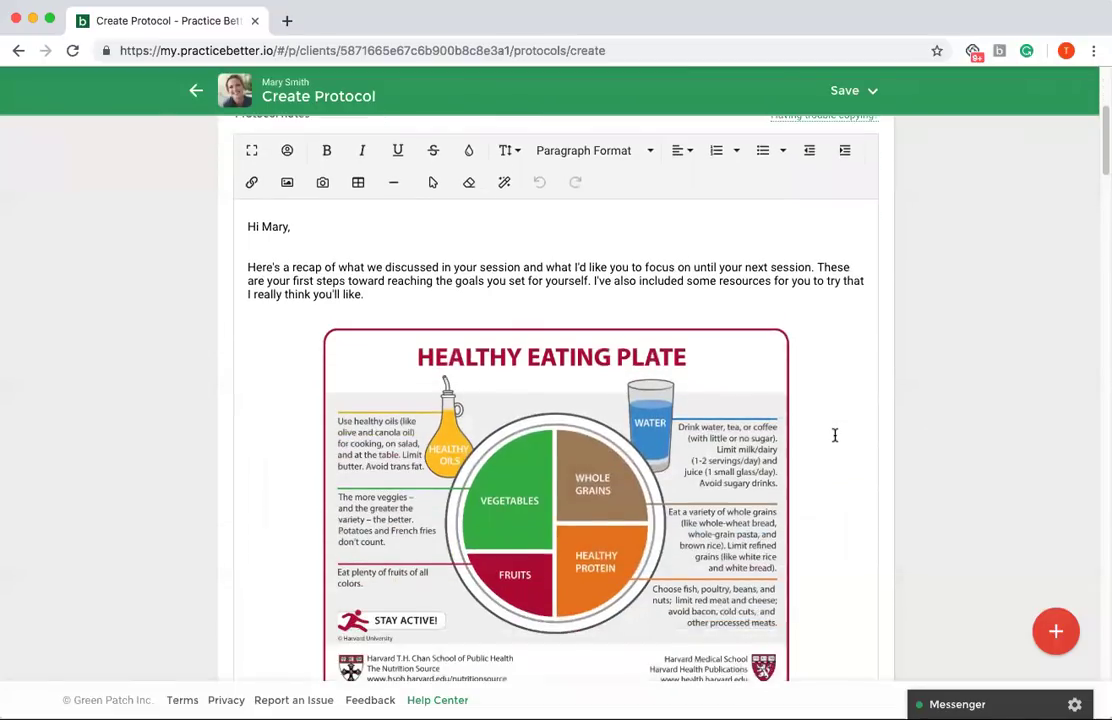
pyautogui.scroll(-1, 834, 435)
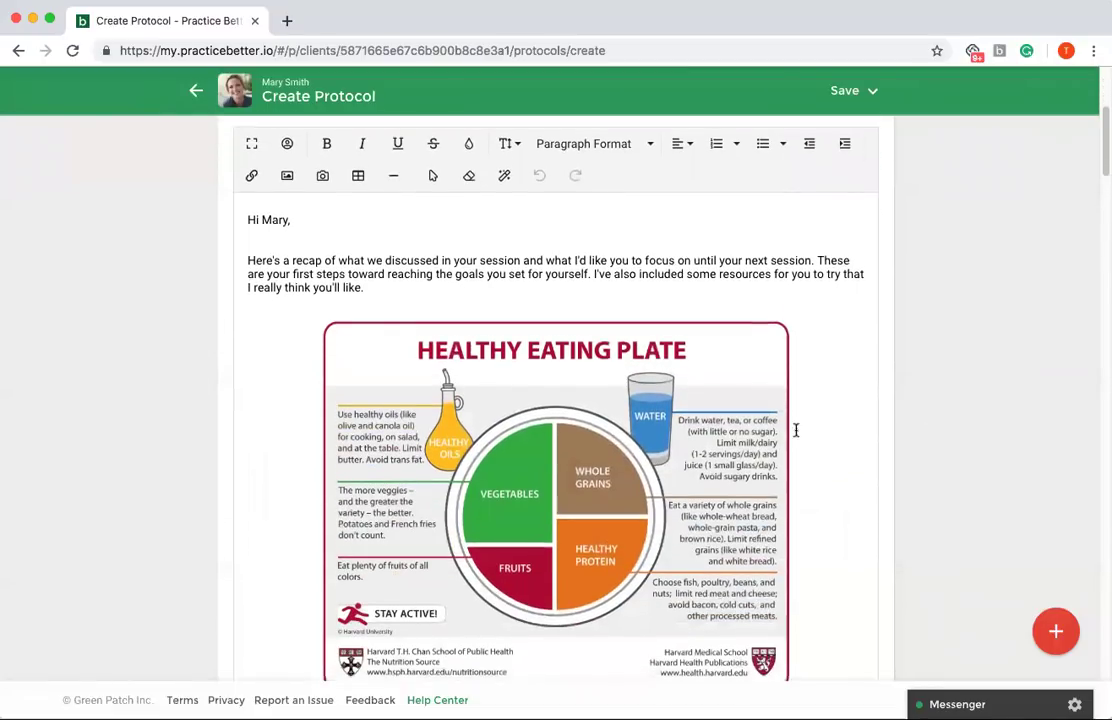
pyautogui.moveTo(245, 219); pyautogui.dragTo(306, 219)
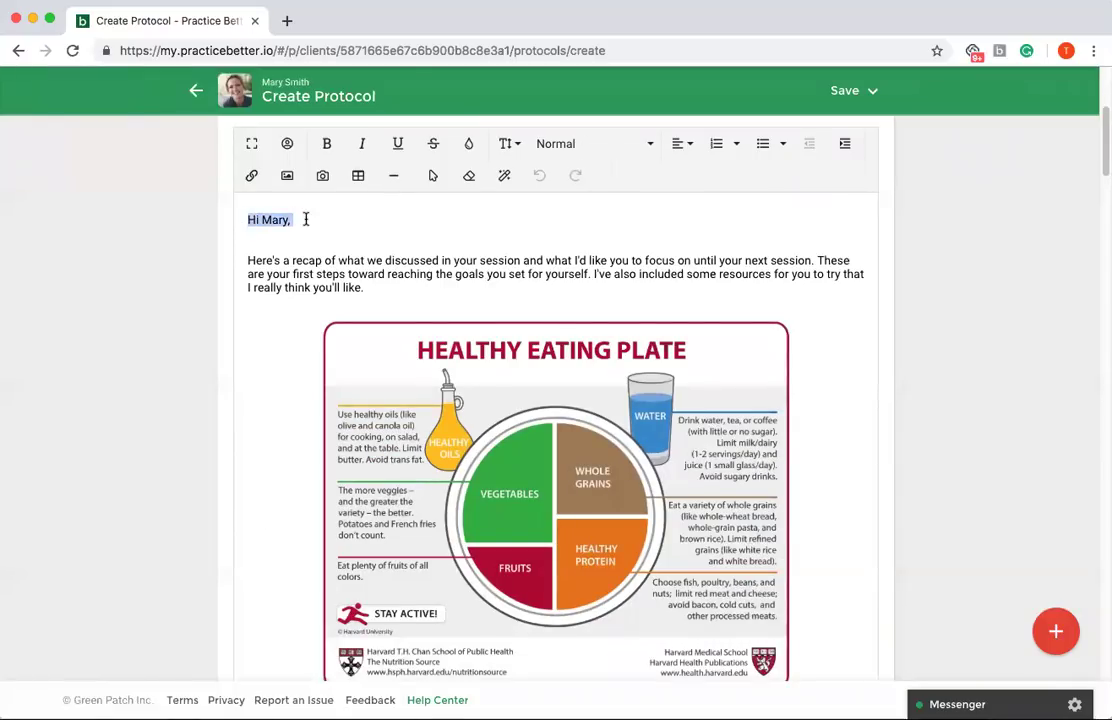
pyautogui.click(291, 220)
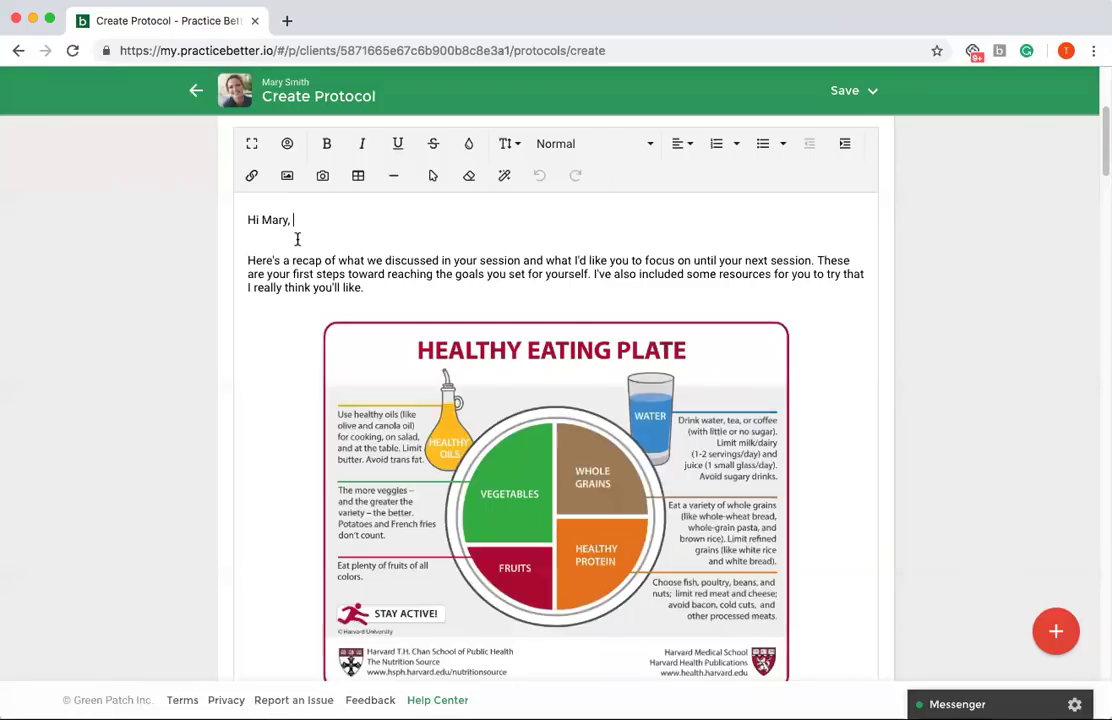
pyautogui.scroll(-1, 300, 245)
pyautogui.scroll(-6, 306, 252)
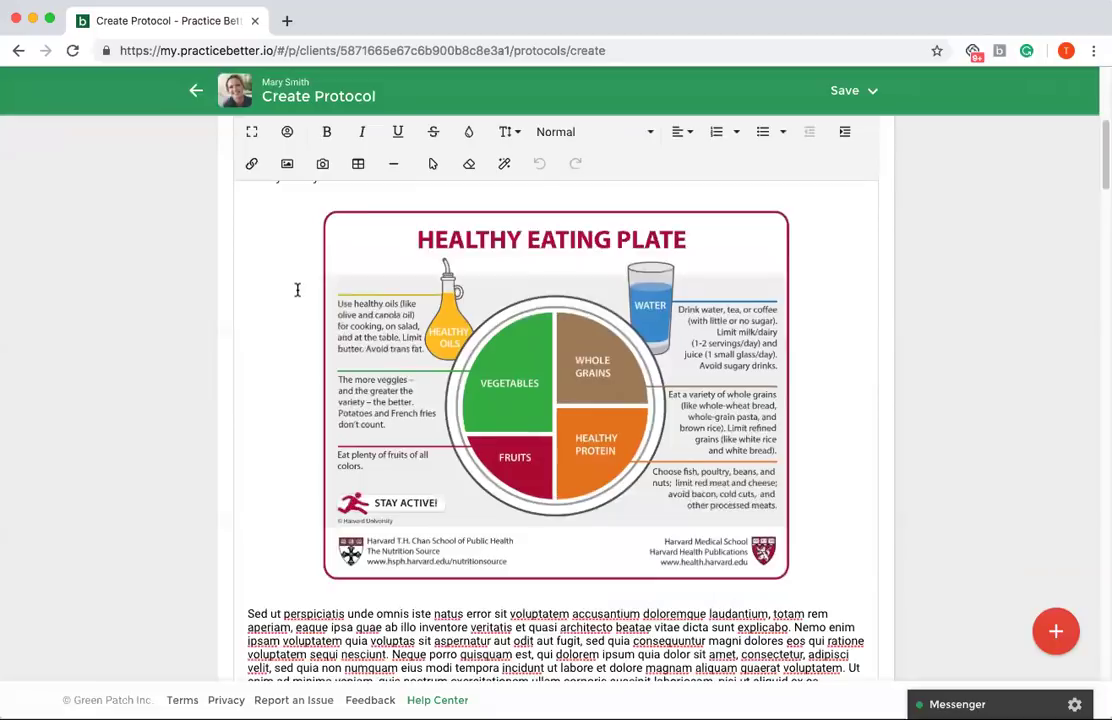
pyautogui.scroll(-4, 373, 478)
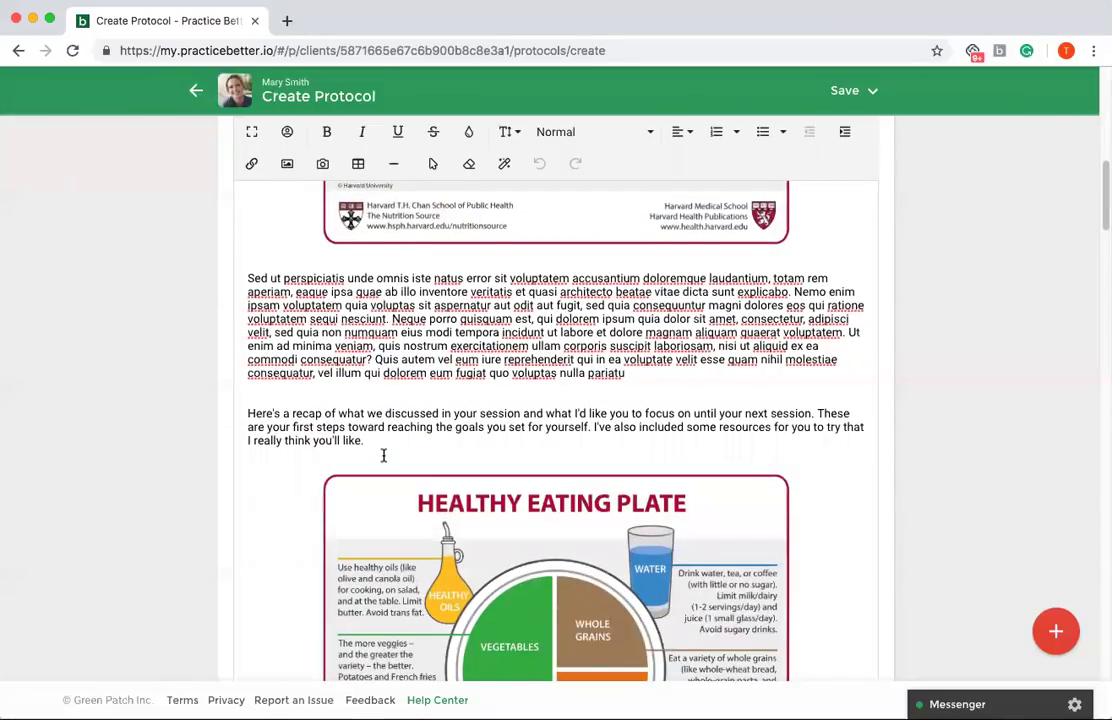
# Step: Remove Arugula from the examples of the "Eat more leafy greens" food recommendation
pyautogui.moveTo(1105, 197); pyautogui.dragTo(1100, 504)
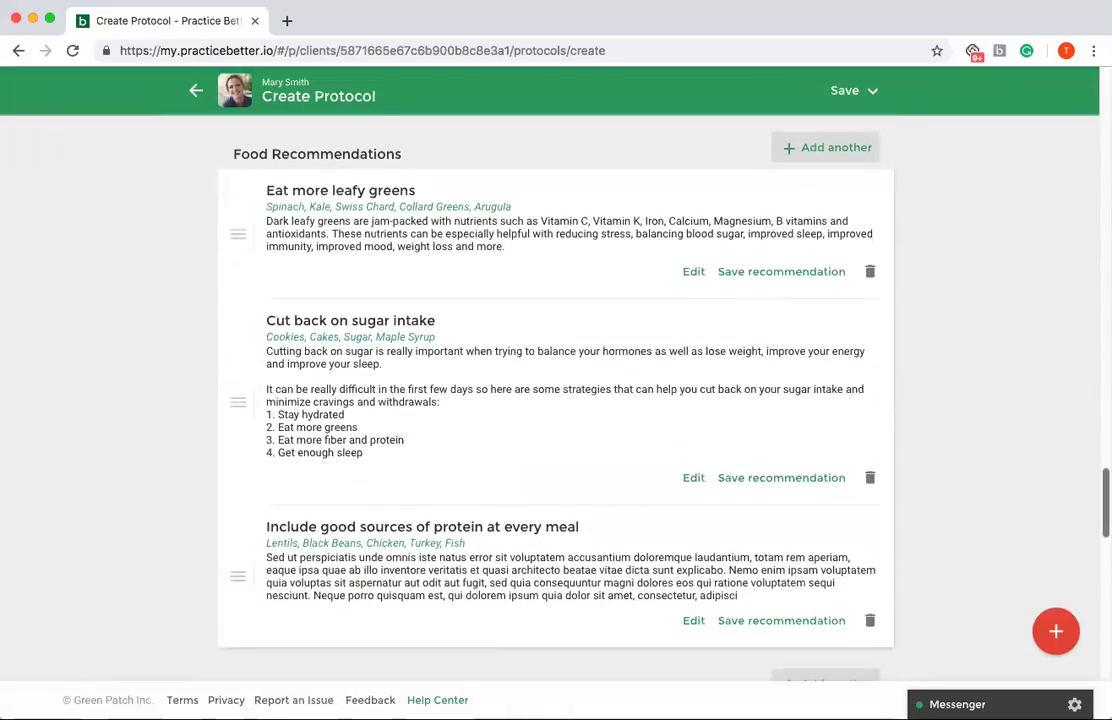
pyautogui.click(694, 273)
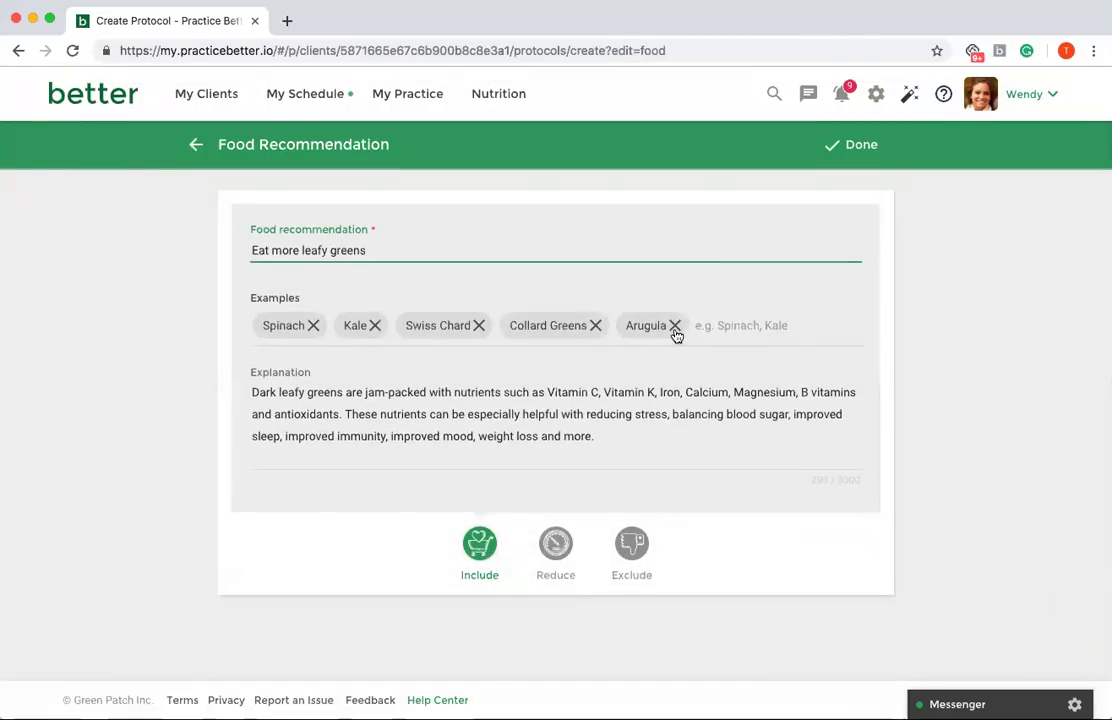
pyautogui.click(675, 327)
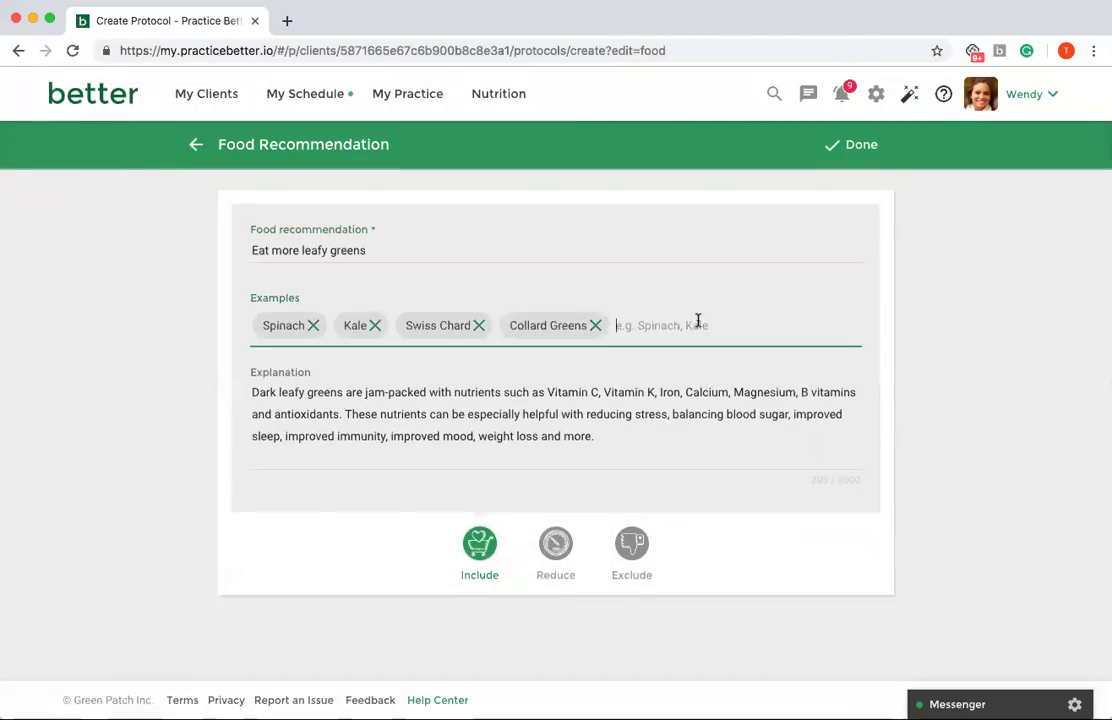
pyautogui.click(868, 146)
# Step: Browse the saved recommendations for the protocol and filter them by the General Health tag
pyautogui.scroll(-5, 965, 320)
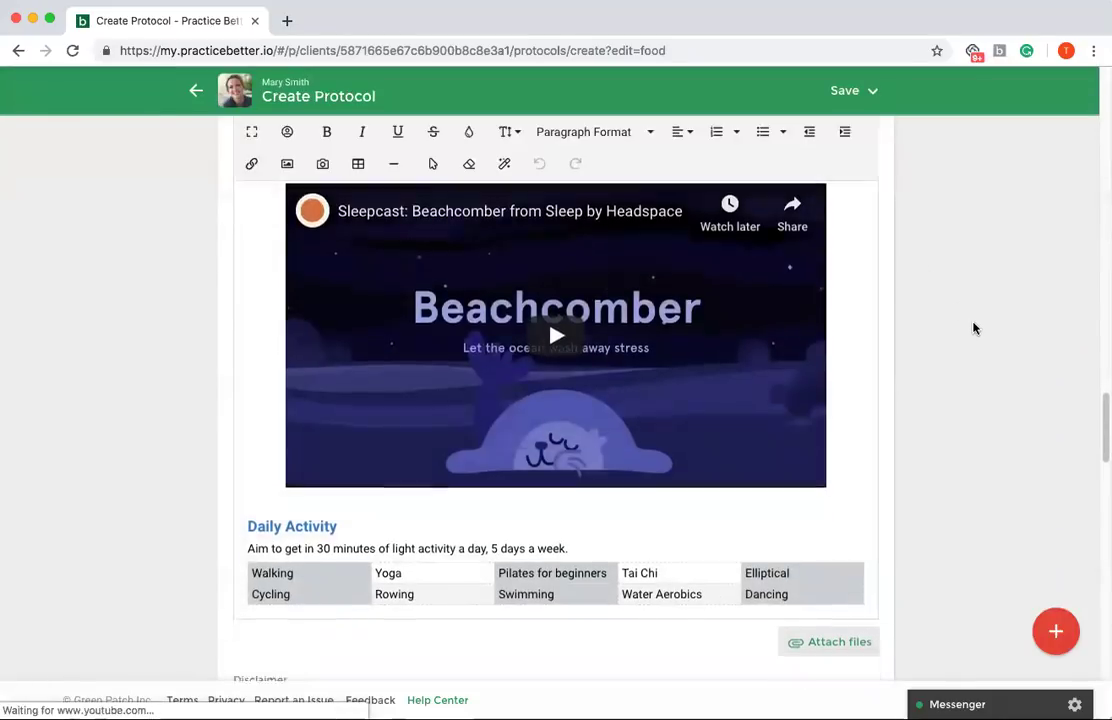
pyautogui.scroll(-2, 964, 331)
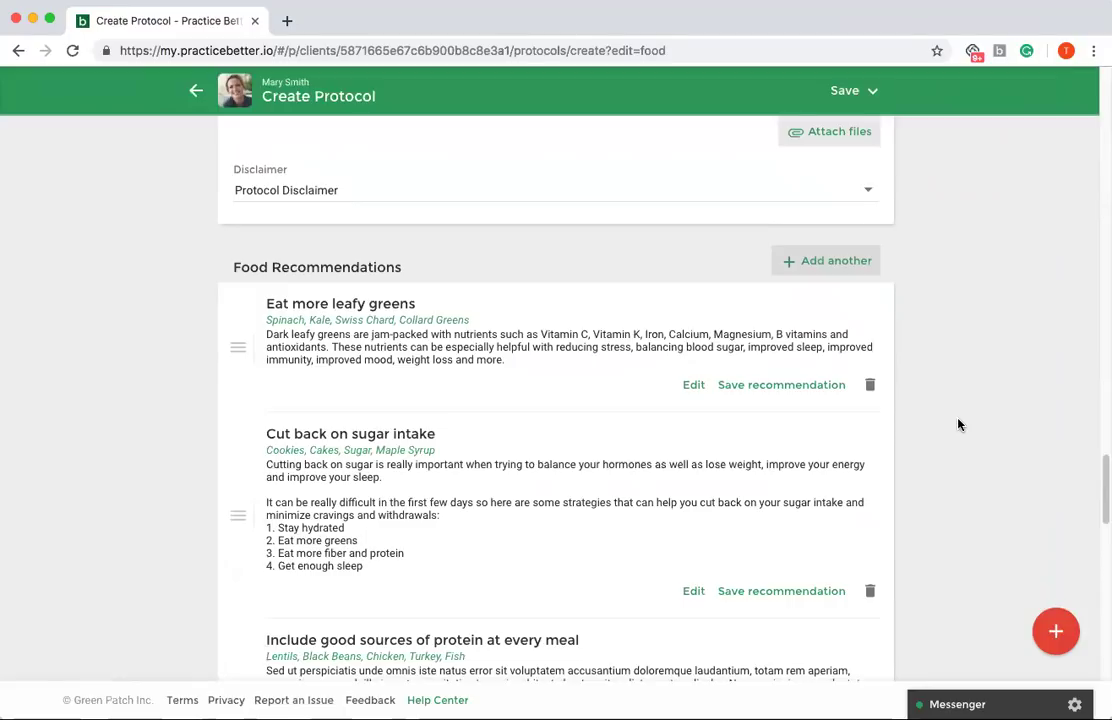
pyautogui.click(1055, 634)
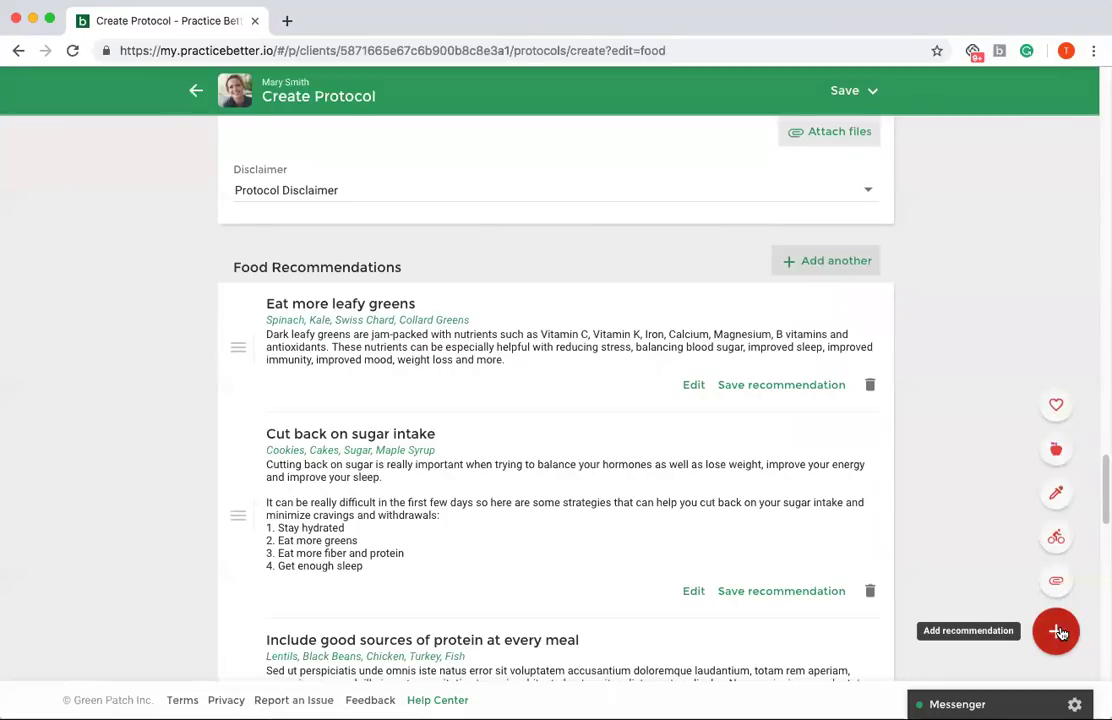
pyautogui.click(1055, 406)
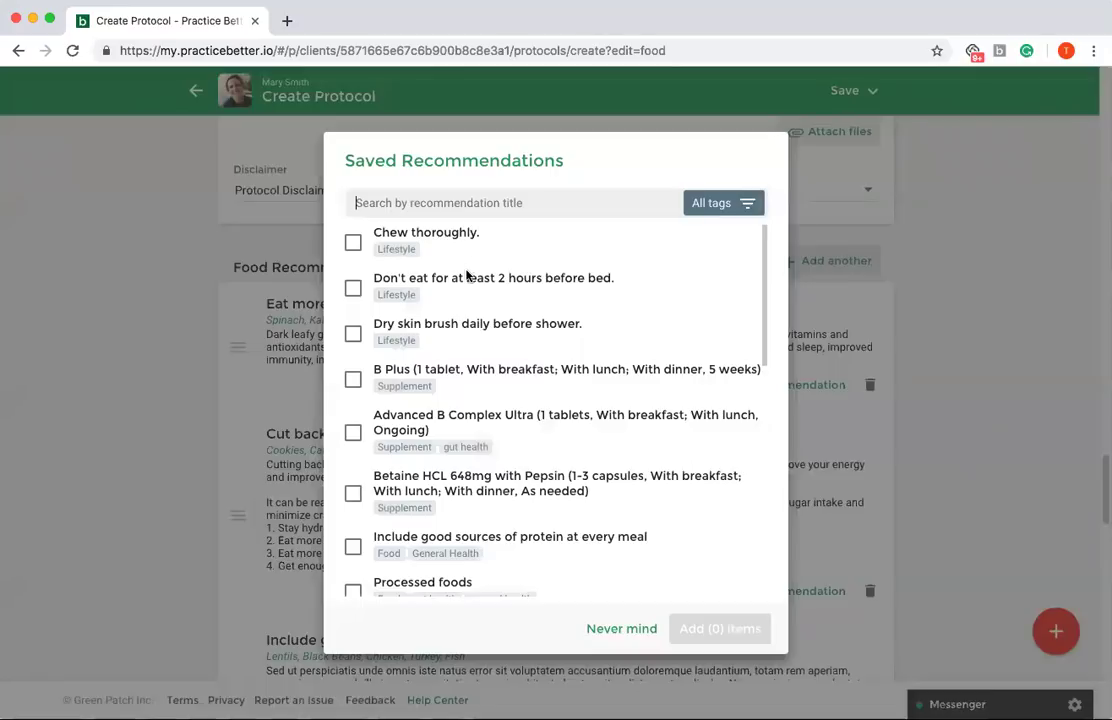
pyautogui.scroll(-1, 507, 288)
pyautogui.scroll(-10, 507, 288)
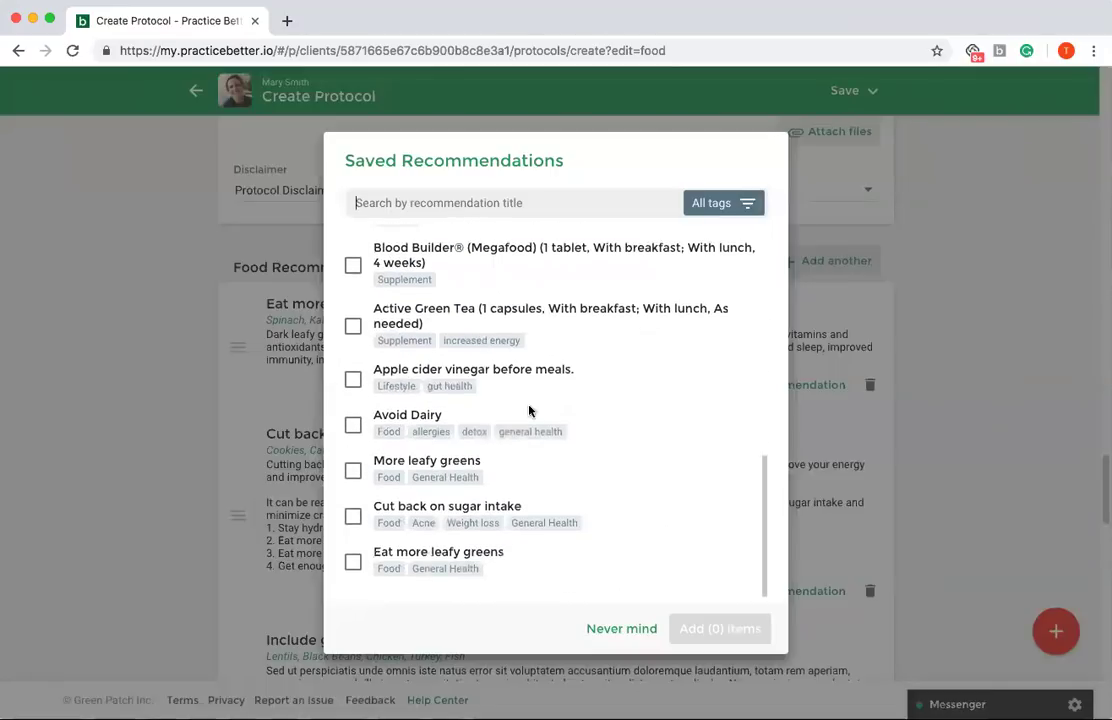
pyautogui.click(712, 206)
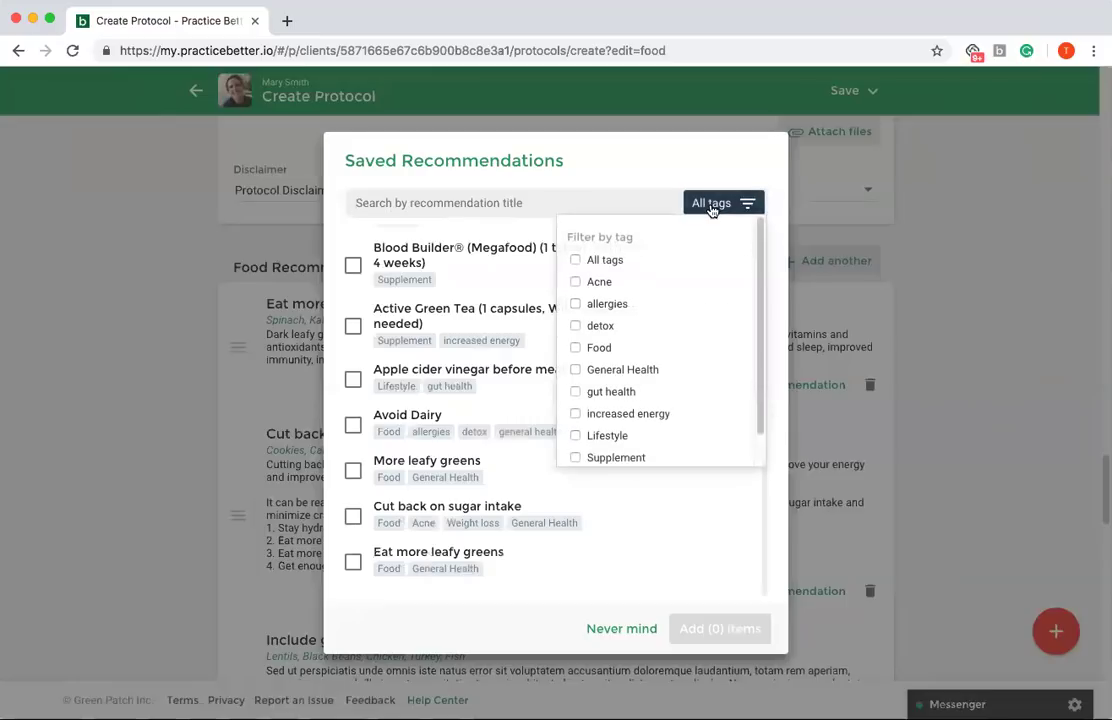
pyautogui.click(576, 370)
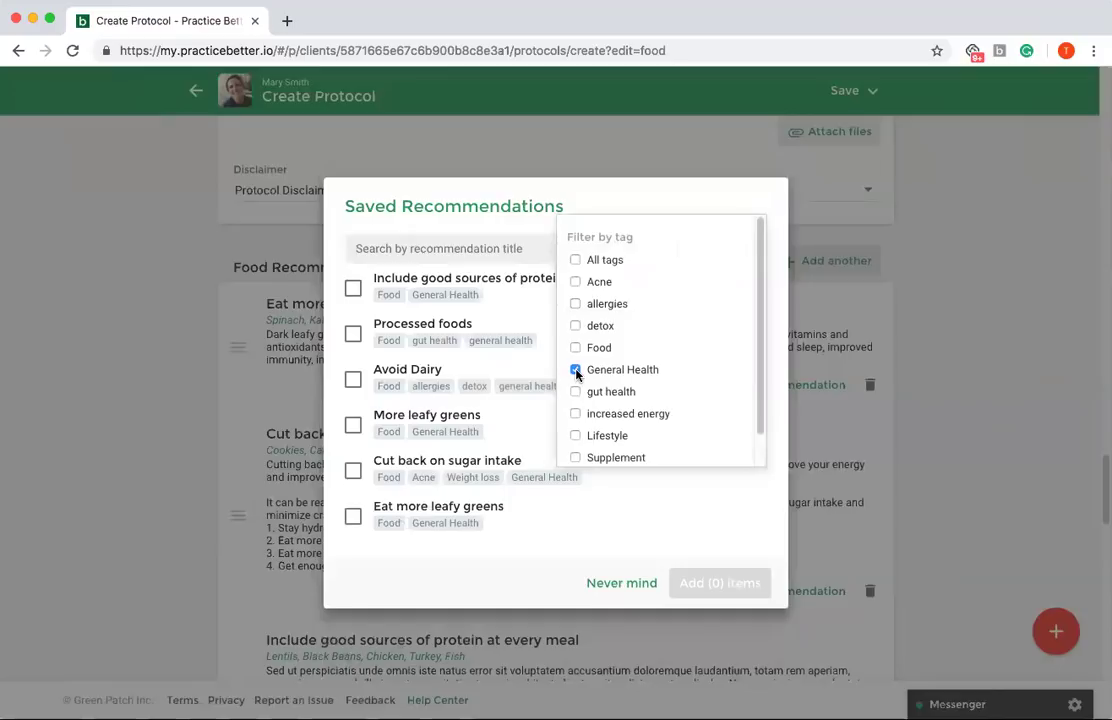
pyautogui.click(506, 226)
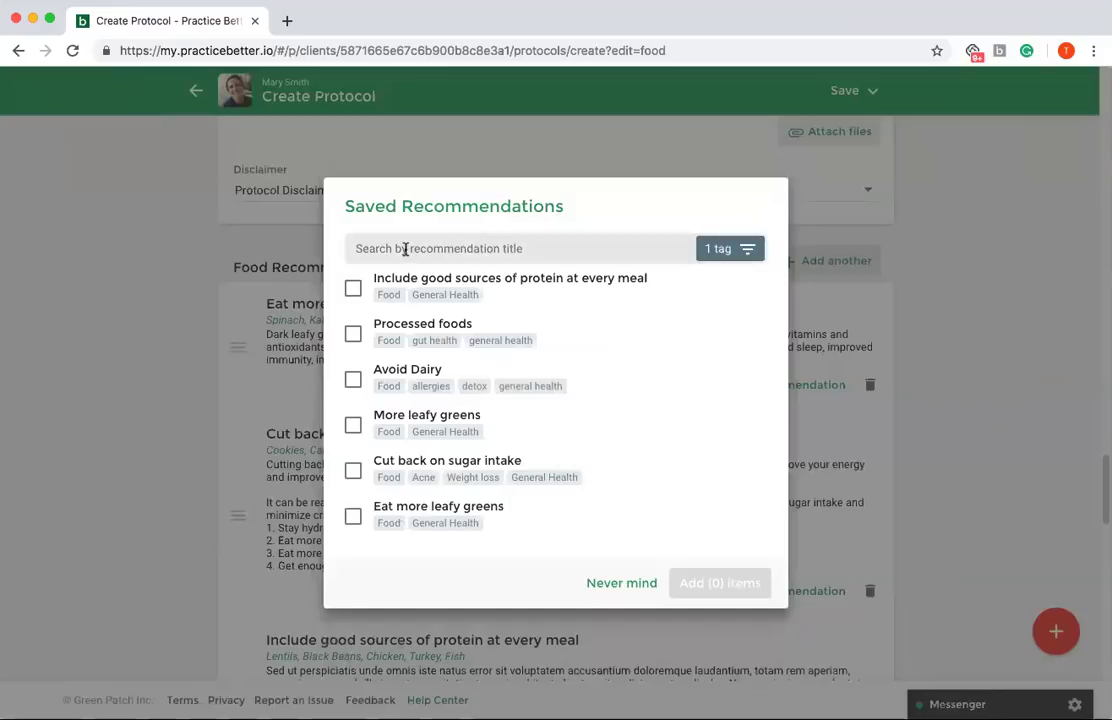
# Step: Add the saved Avoid Dairy and Processed foods recommendations to the protocol
pyautogui.click(352, 379)
pyautogui.click(352, 333)
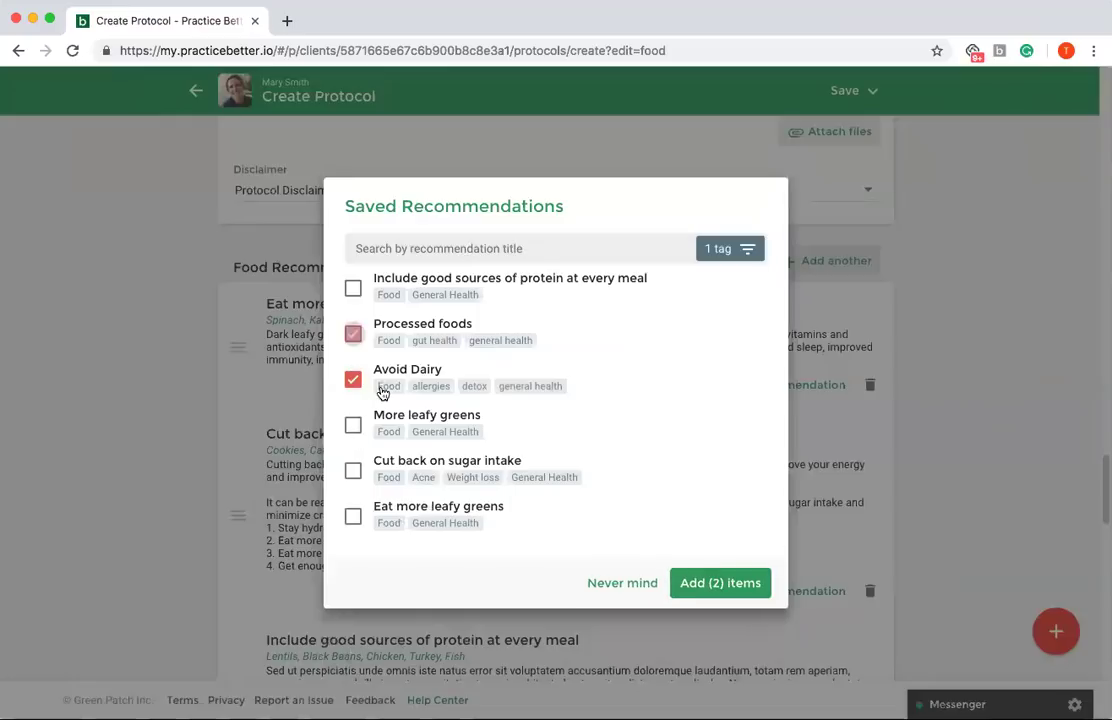
pyautogui.click(718, 590)
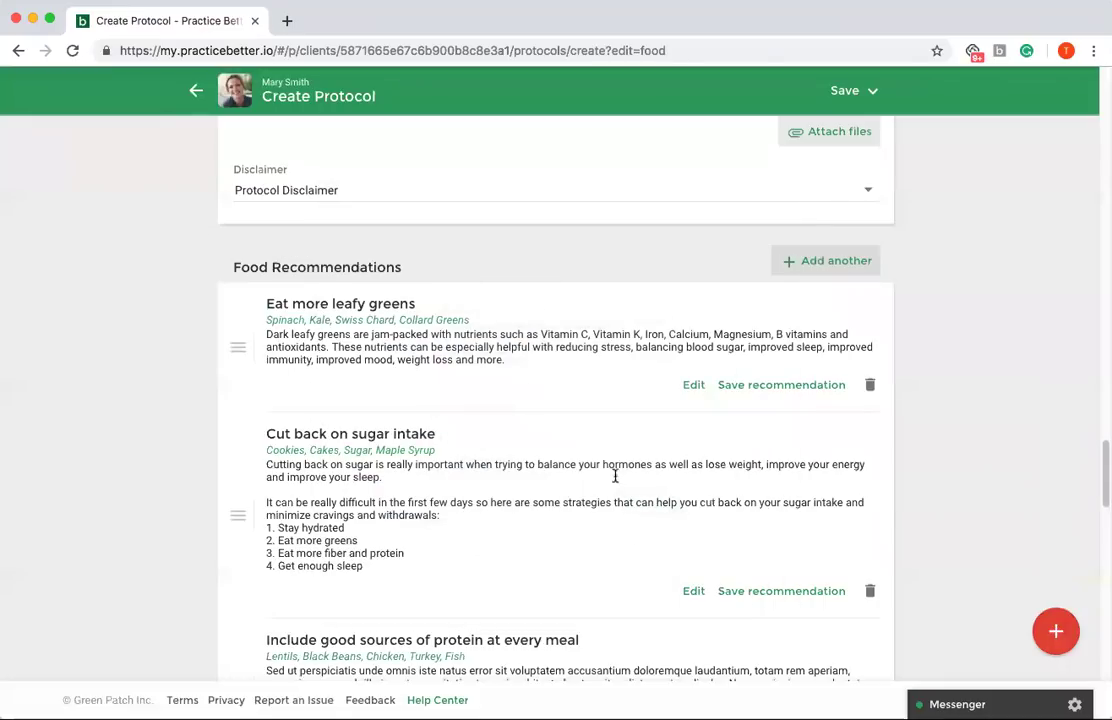
# Step: Review the protocol's food and supplement recommendations, then return to the start of the protocol
pyautogui.scroll(-5, 615, 477)
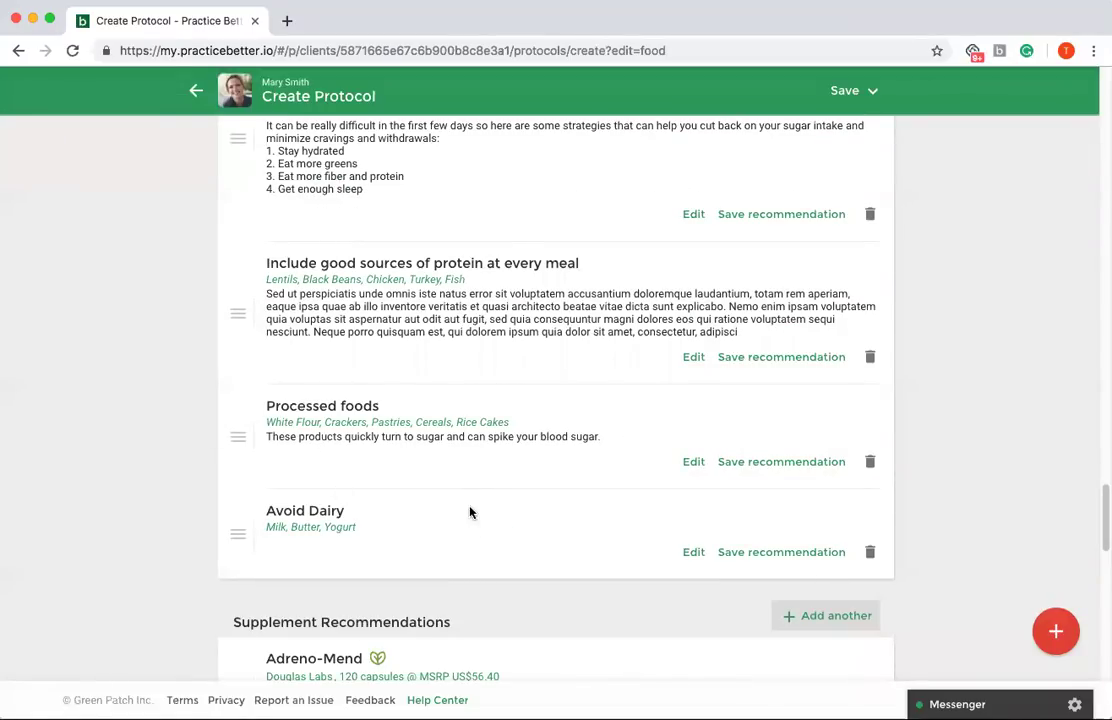
pyautogui.scroll(-3, 471, 511)
pyautogui.scroll(-2, 487, 508)
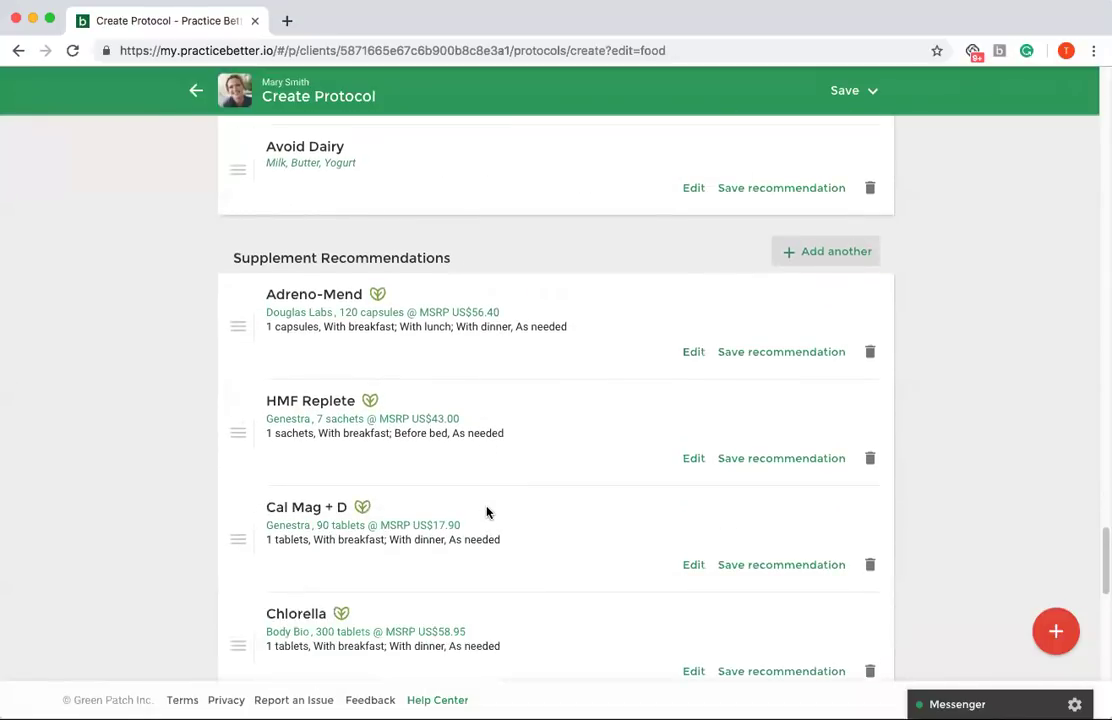
pyautogui.scroll(-1, 487, 512)
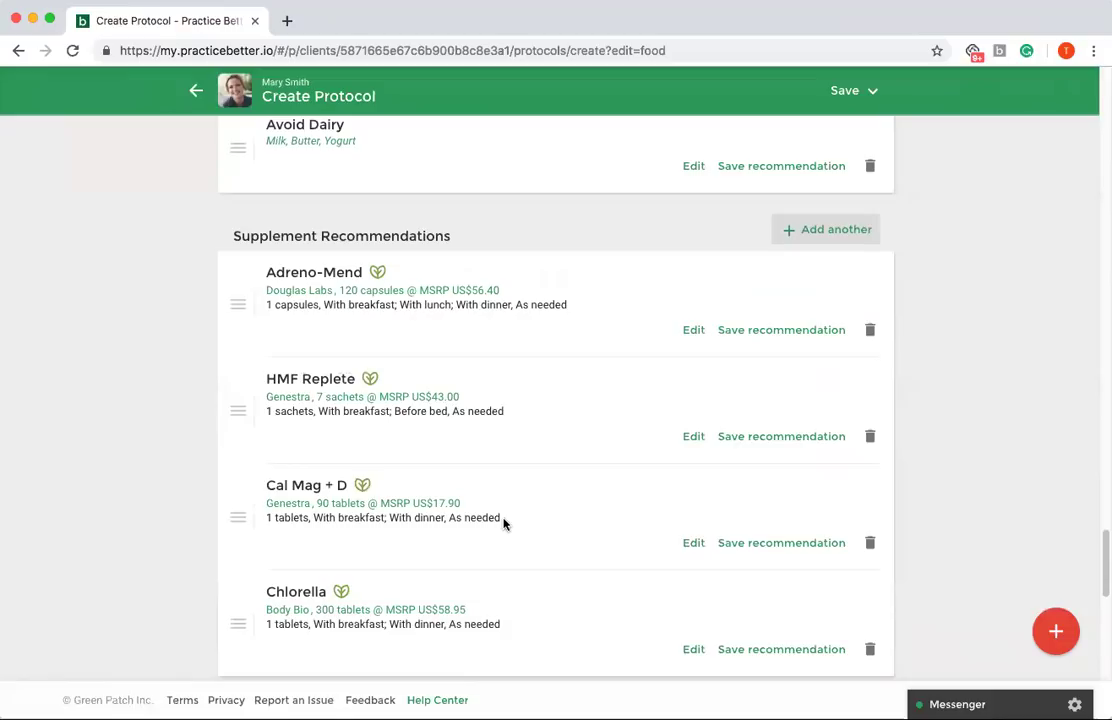
pyautogui.scroll(10, 894, 390)
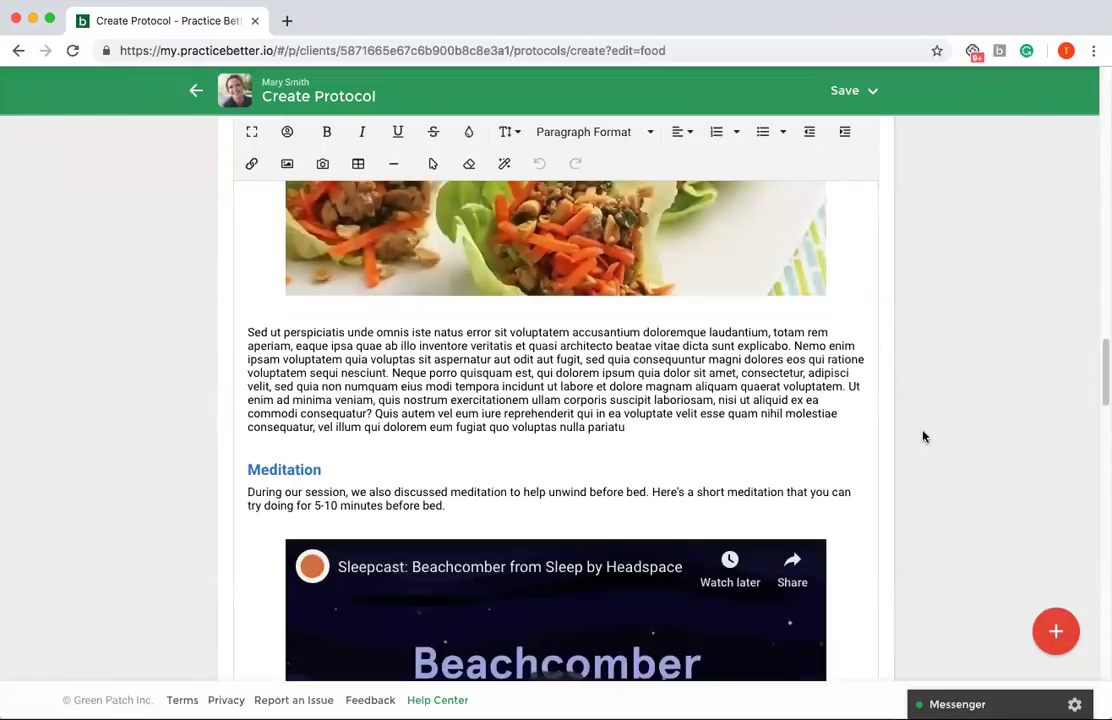
pyautogui.scroll(8, 930, 428)
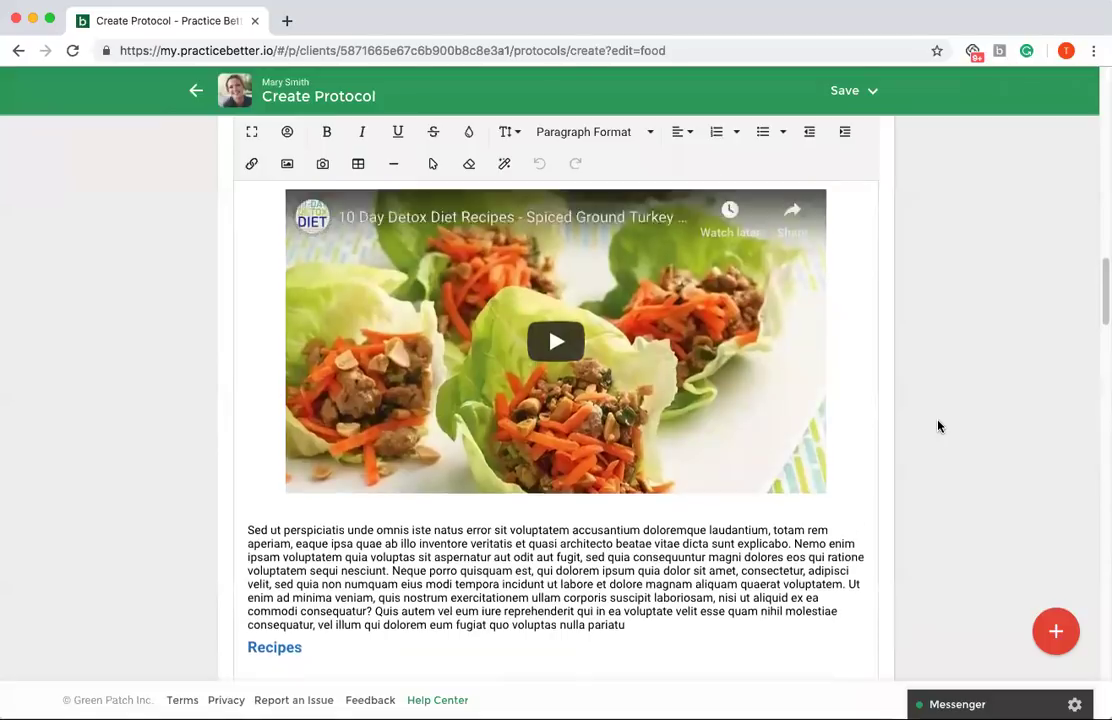
pyautogui.scroll(8, 940, 423)
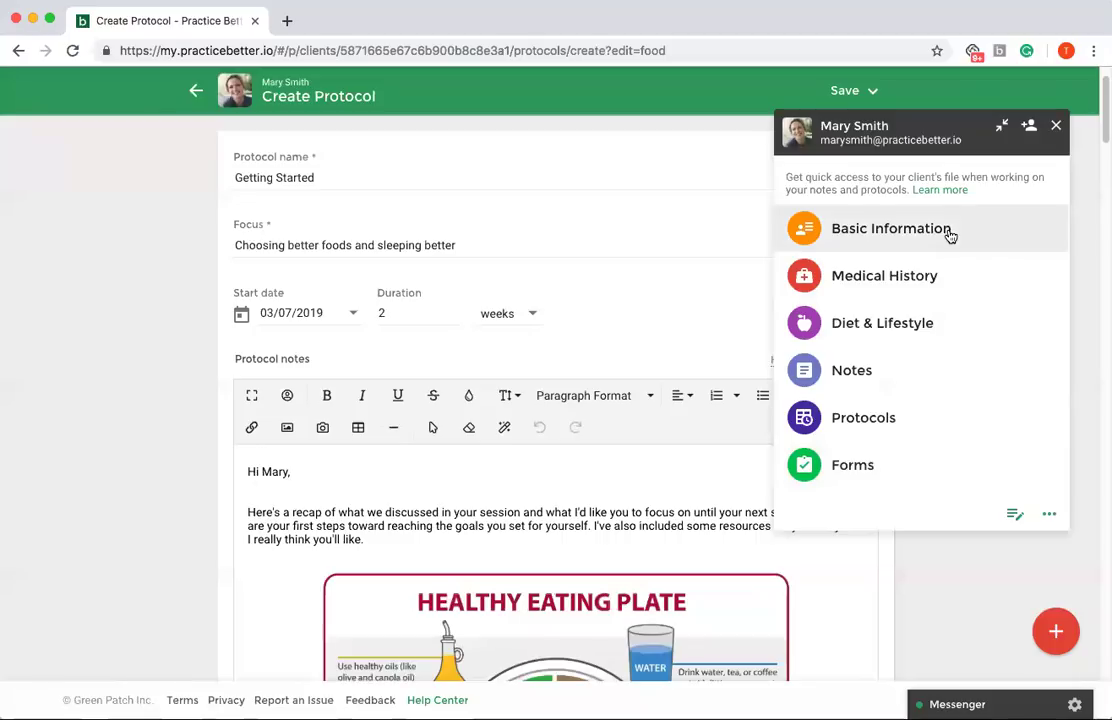
# Step: Check the client's Medical History in the quick-access file and open their Chart Note dated Feb 28, 2019
pyautogui.click(857, 291)
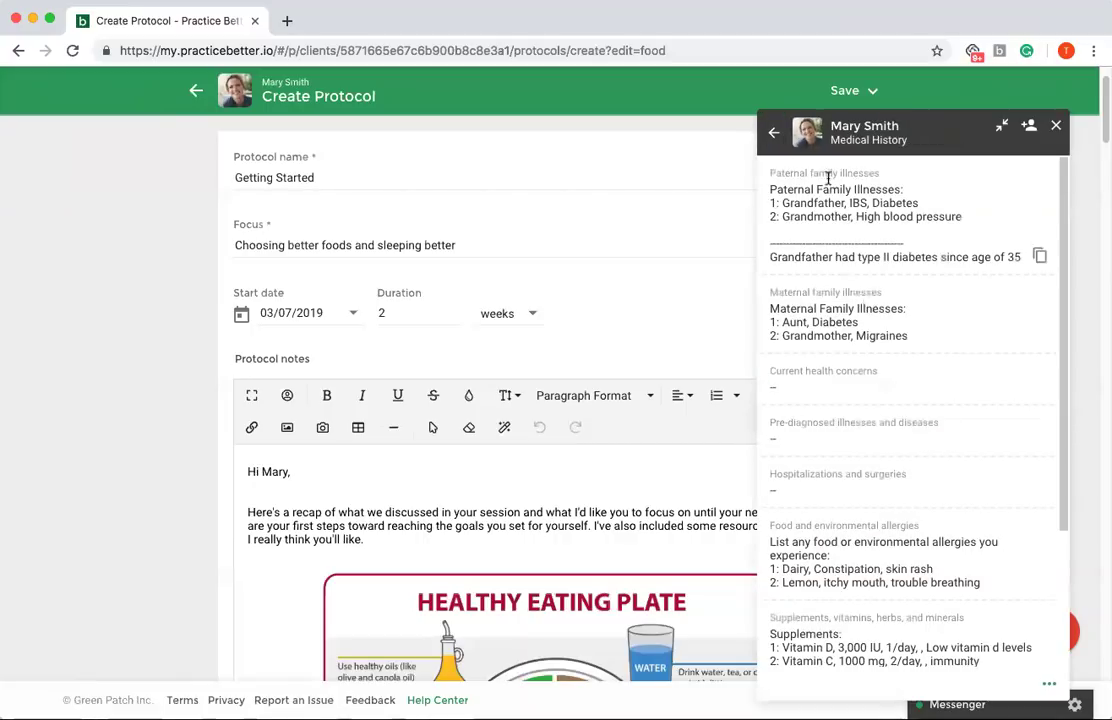
pyautogui.click(774, 132)
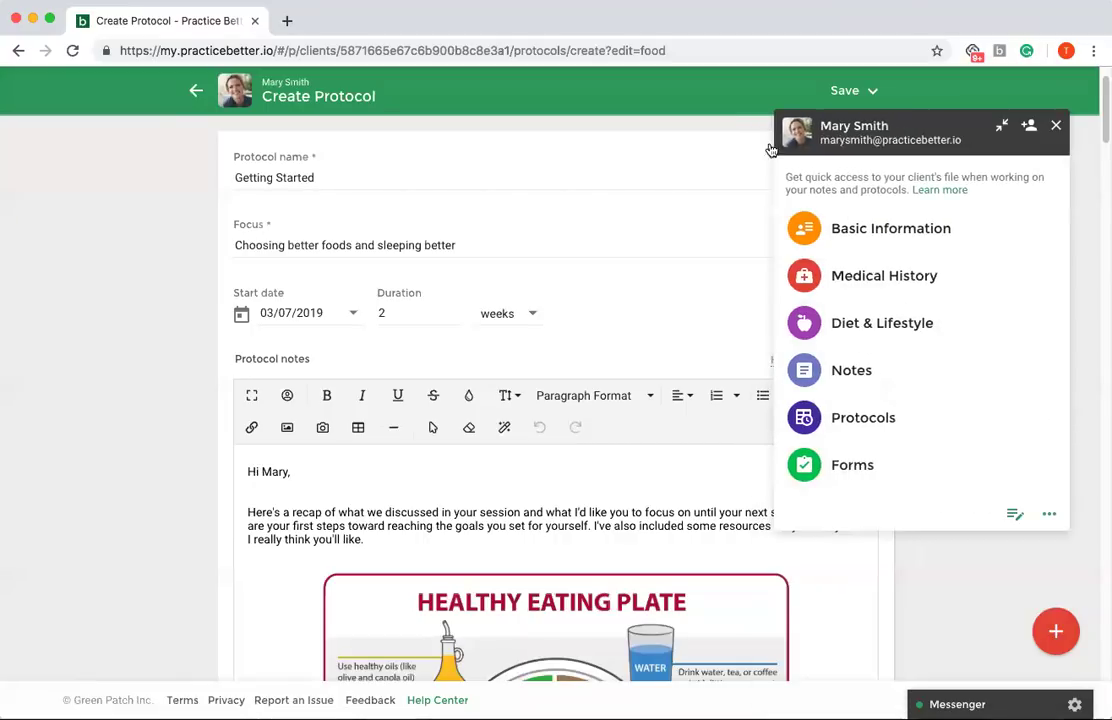
pyautogui.click(866, 378)
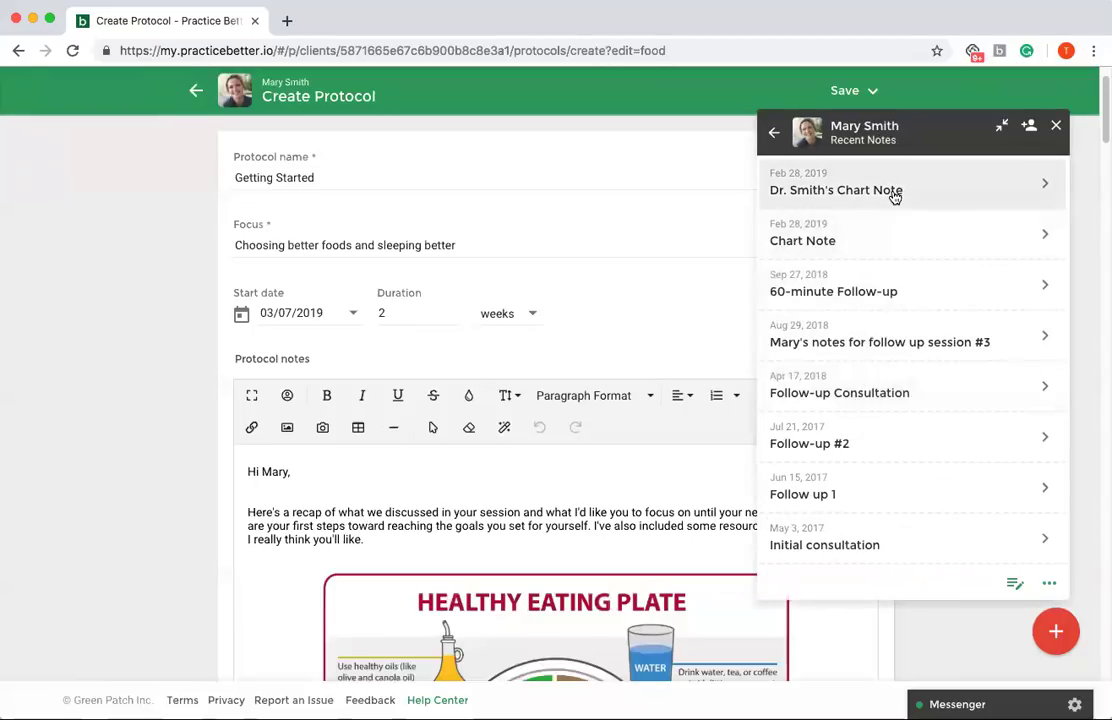
pyautogui.click(874, 240)
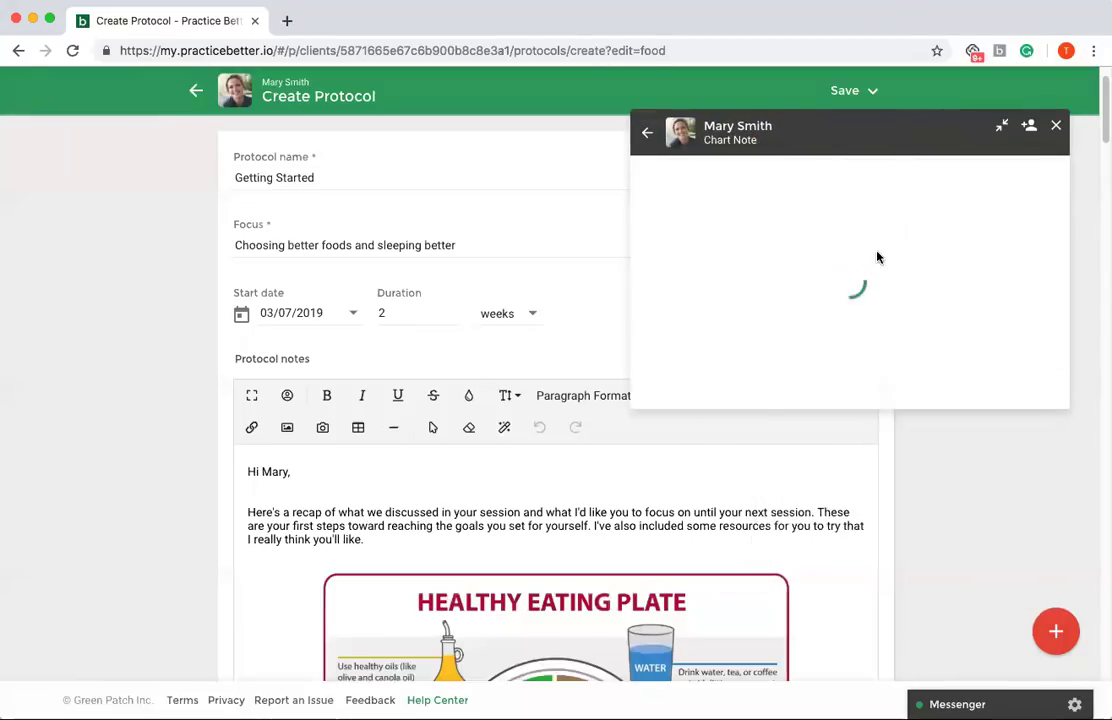
# Step: Go back from the Chart Note to the main list of the client's quick-access file, then move and minimise its window
pyautogui.click(645, 134)
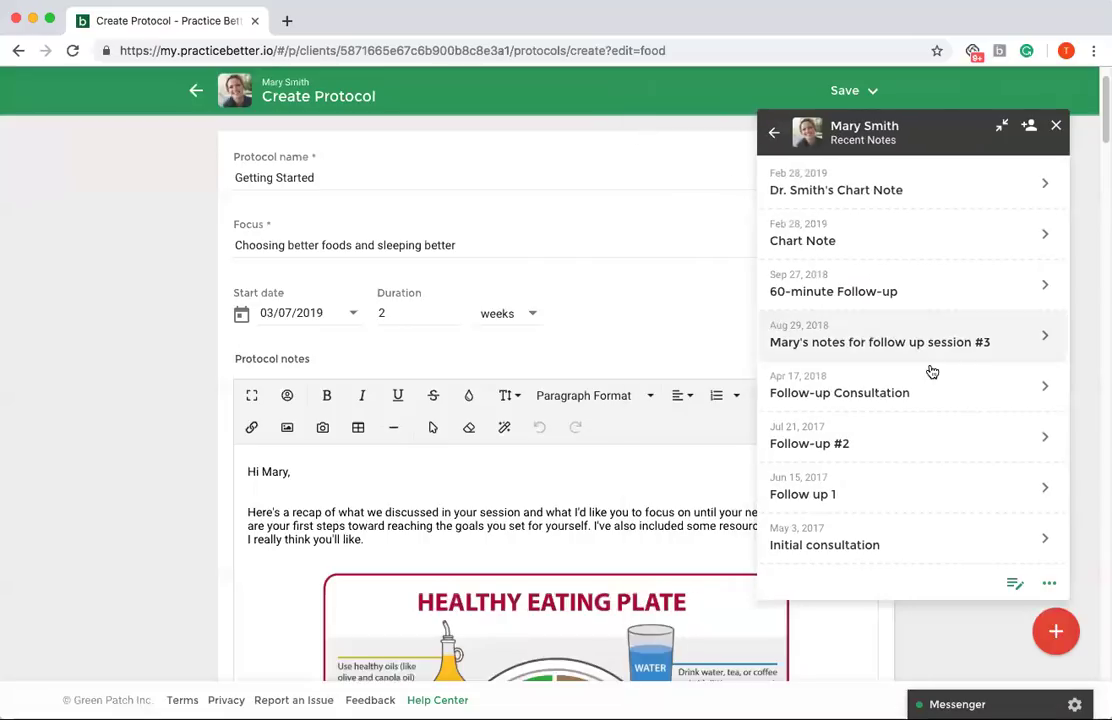
pyautogui.click(776, 134)
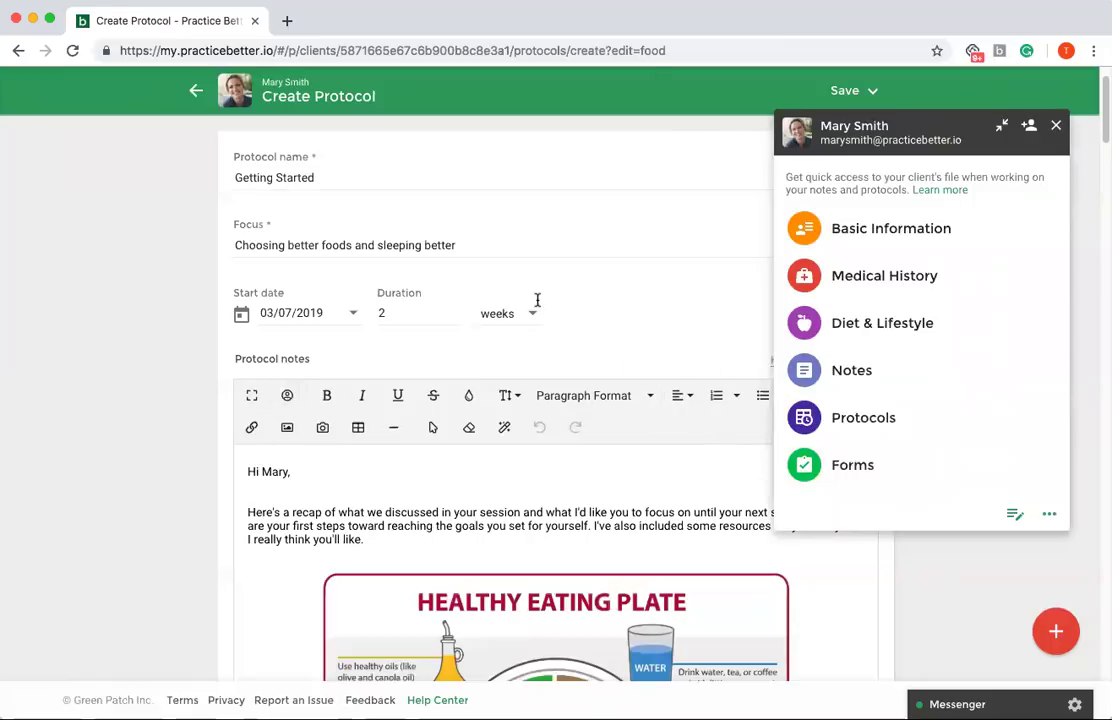
pyautogui.moveTo(840, 118); pyautogui.dragTo(623, 273)
pyautogui.click(687, 273)
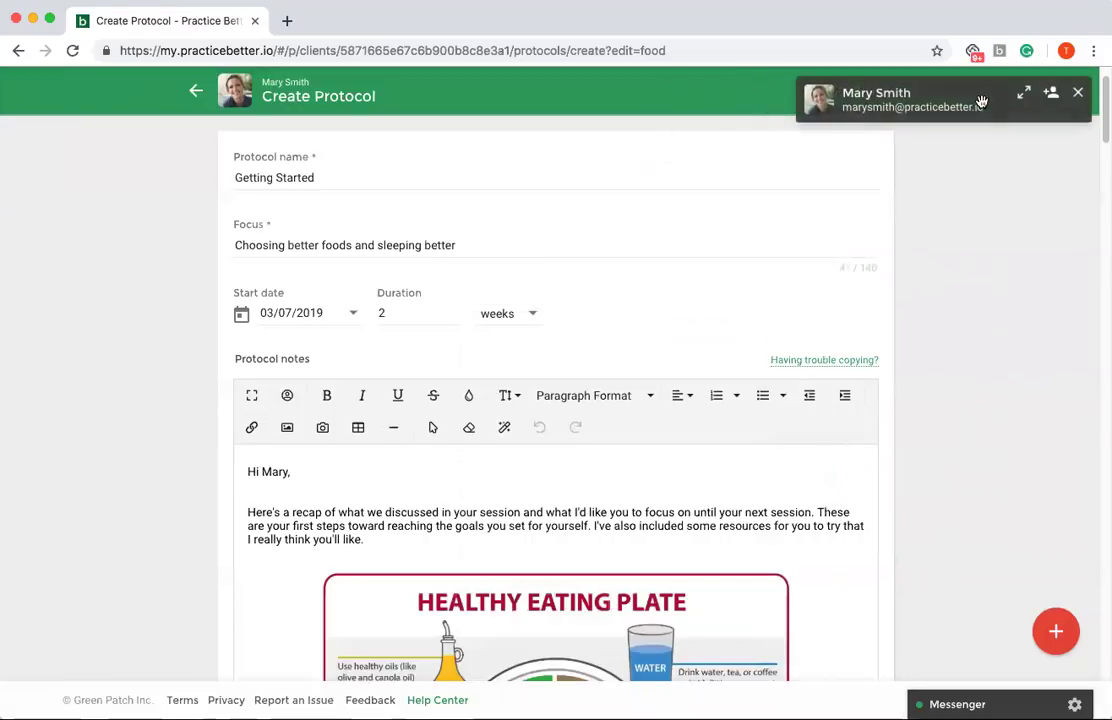
# Step: Close the client's quick-access file and open the save options for the protocol
pyautogui.scroll(-1, 979, 264)
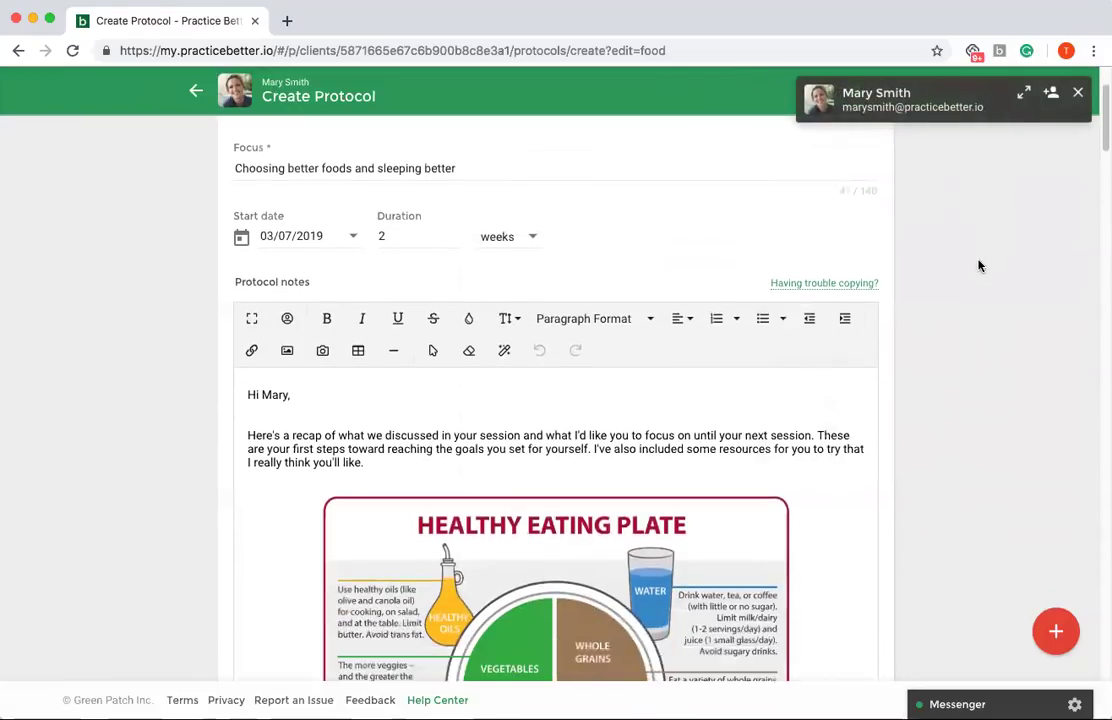
pyautogui.scroll(-3, 980, 262)
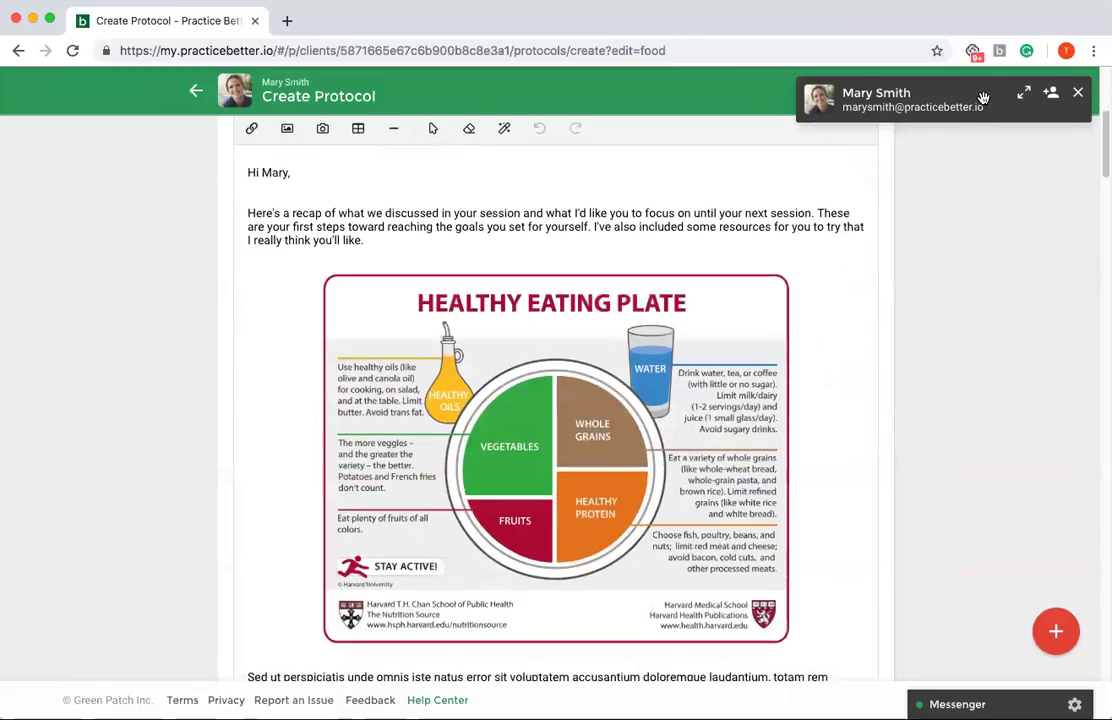
pyautogui.click(1078, 92)
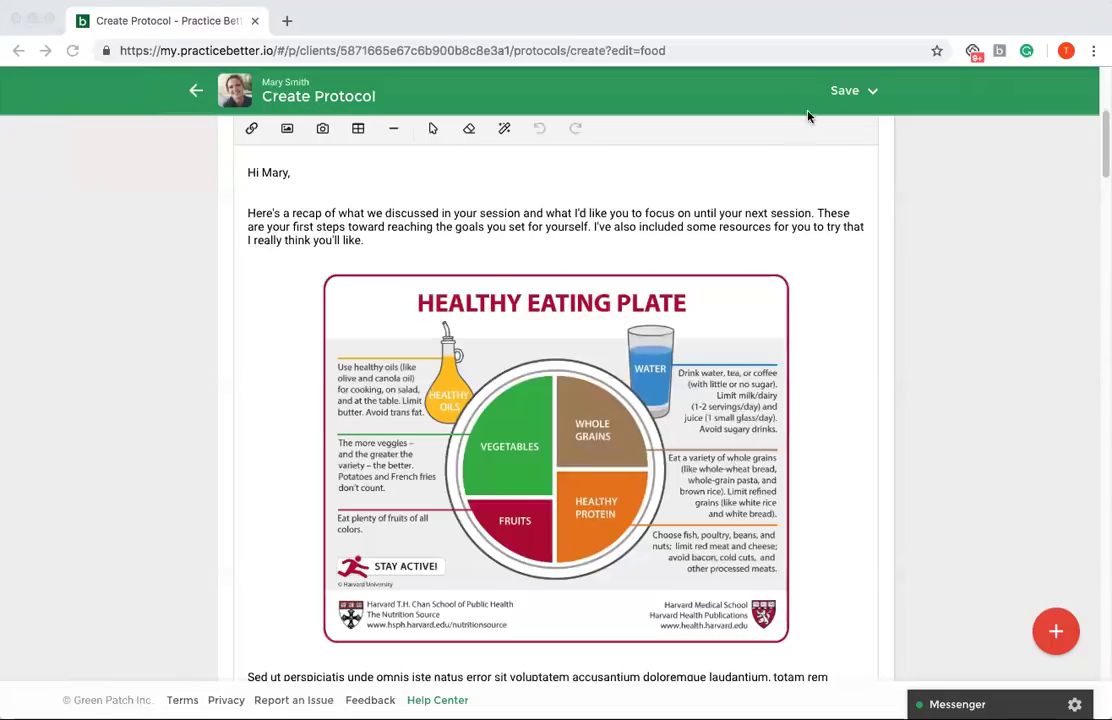
pyautogui.click(845, 91)
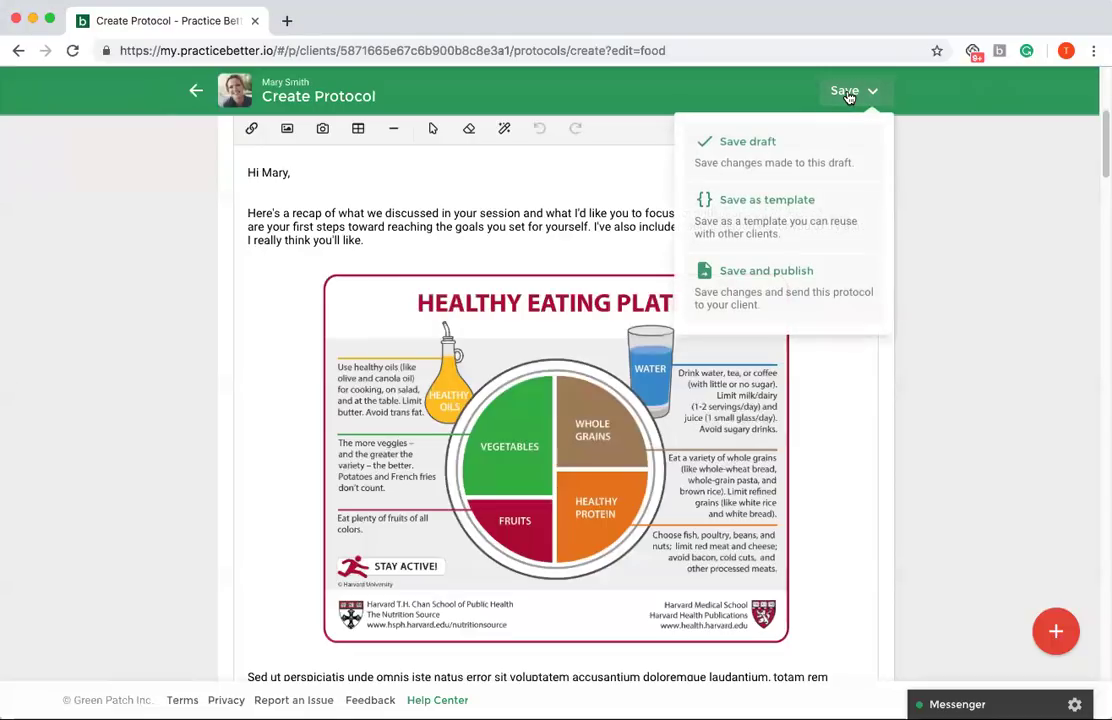
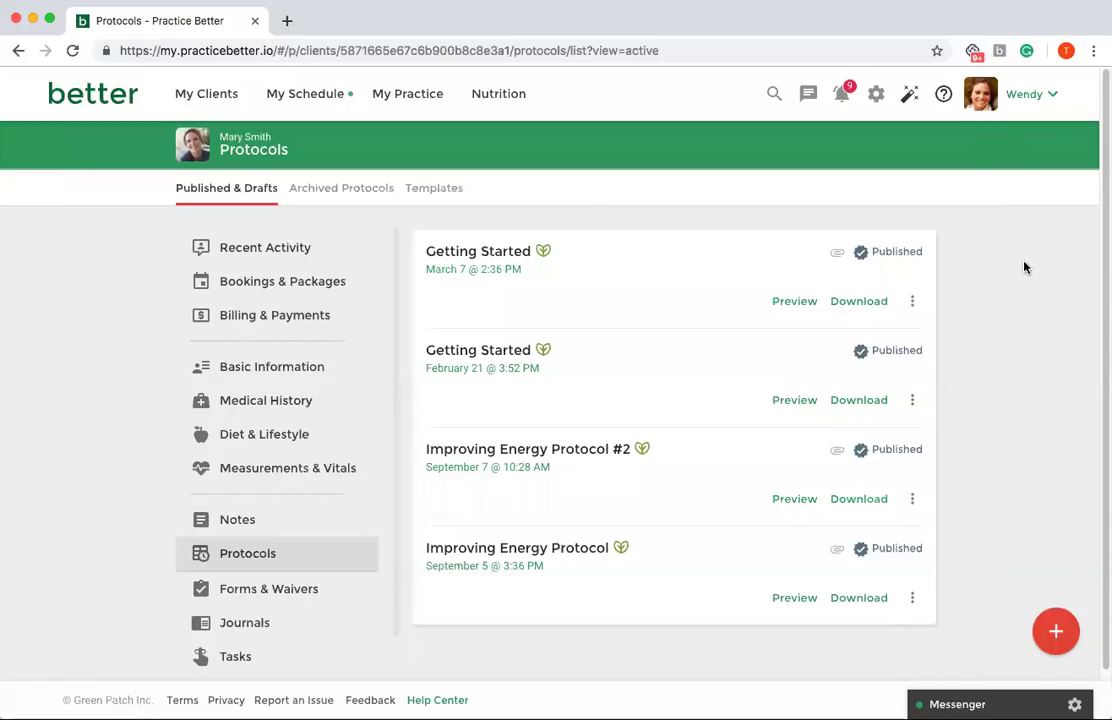
# Step: Preview the Getting Started protocol published on March 7 and read through its notes as far as the Recipes section
pyautogui.click(795, 301)
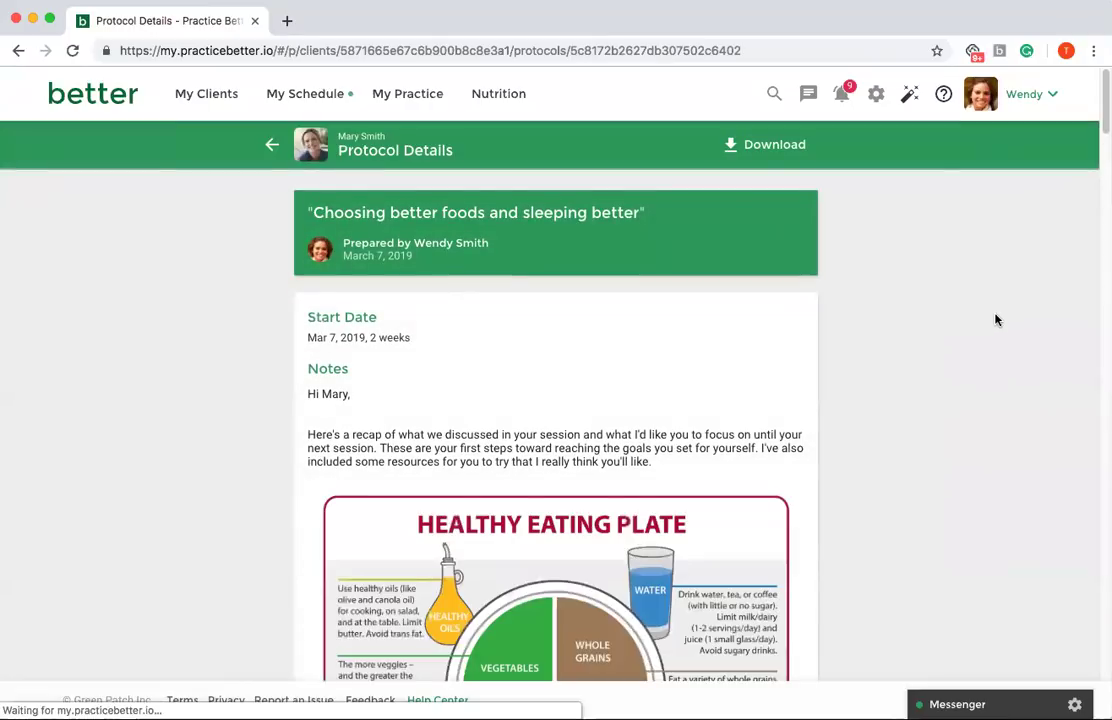
pyautogui.scroll(-1, 993, 321)
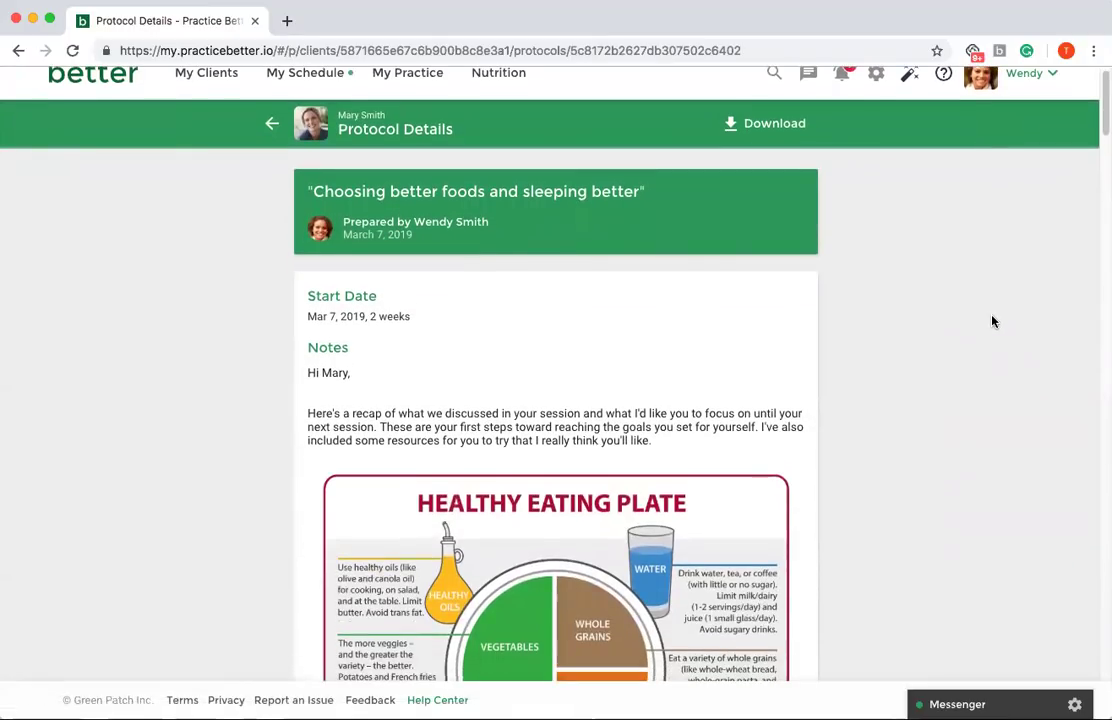
pyautogui.scroll(-5, 993, 321)
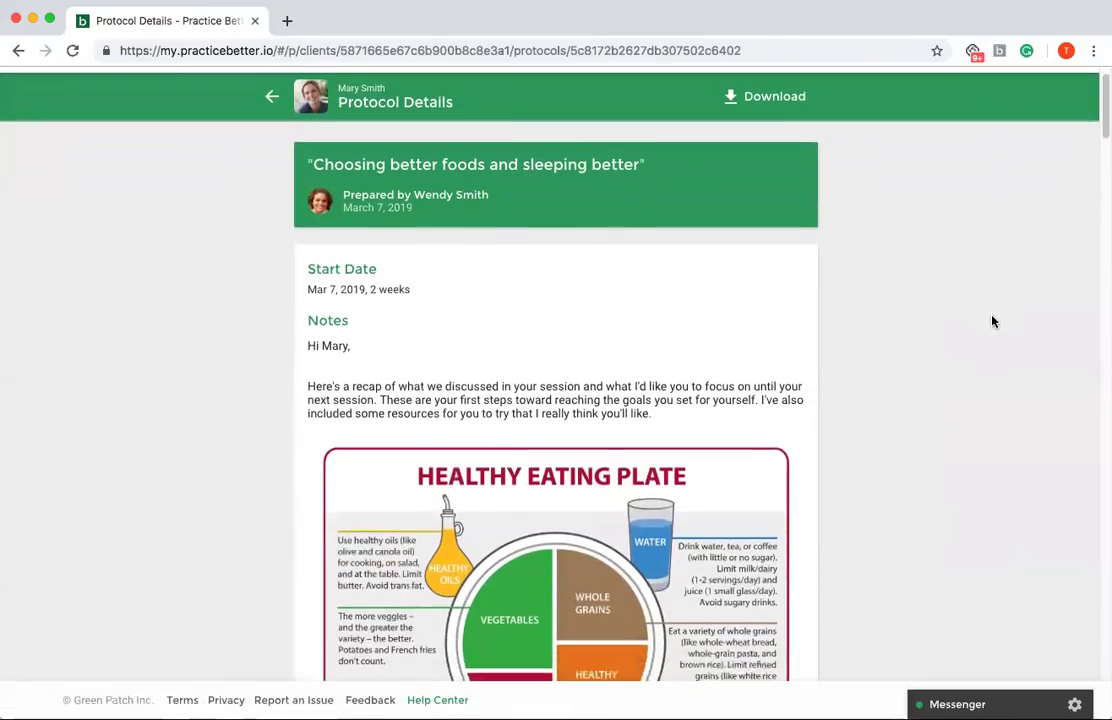
pyautogui.scroll(-2, 995, 348)
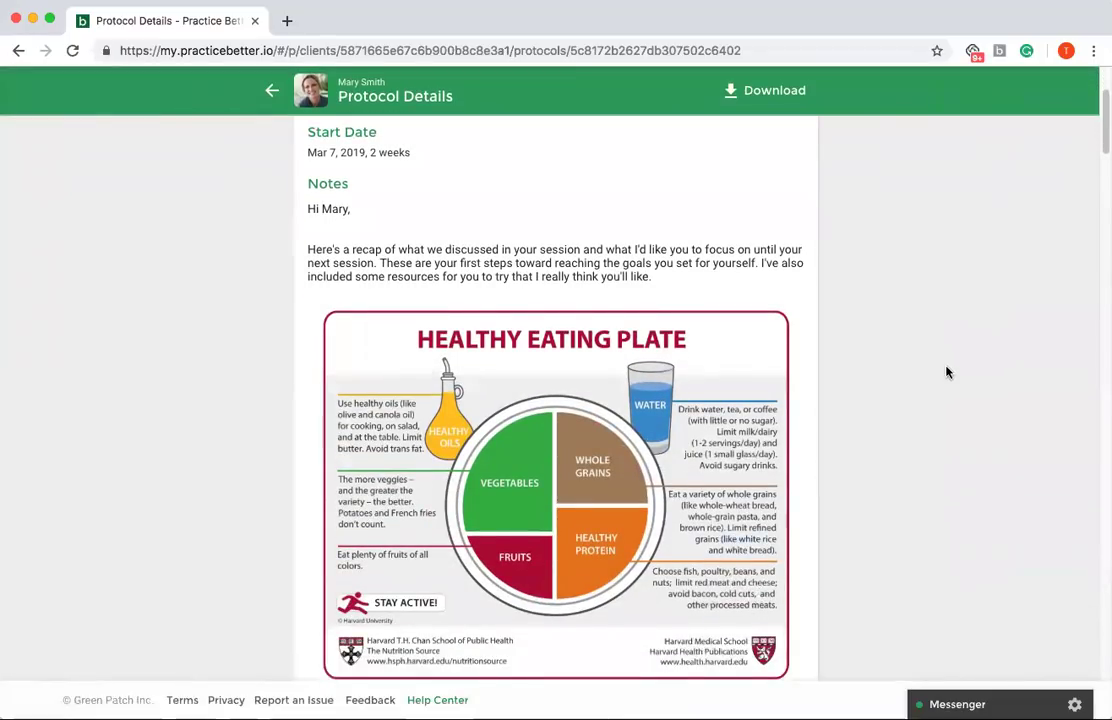
pyautogui.scroll(-4, 966, 318)
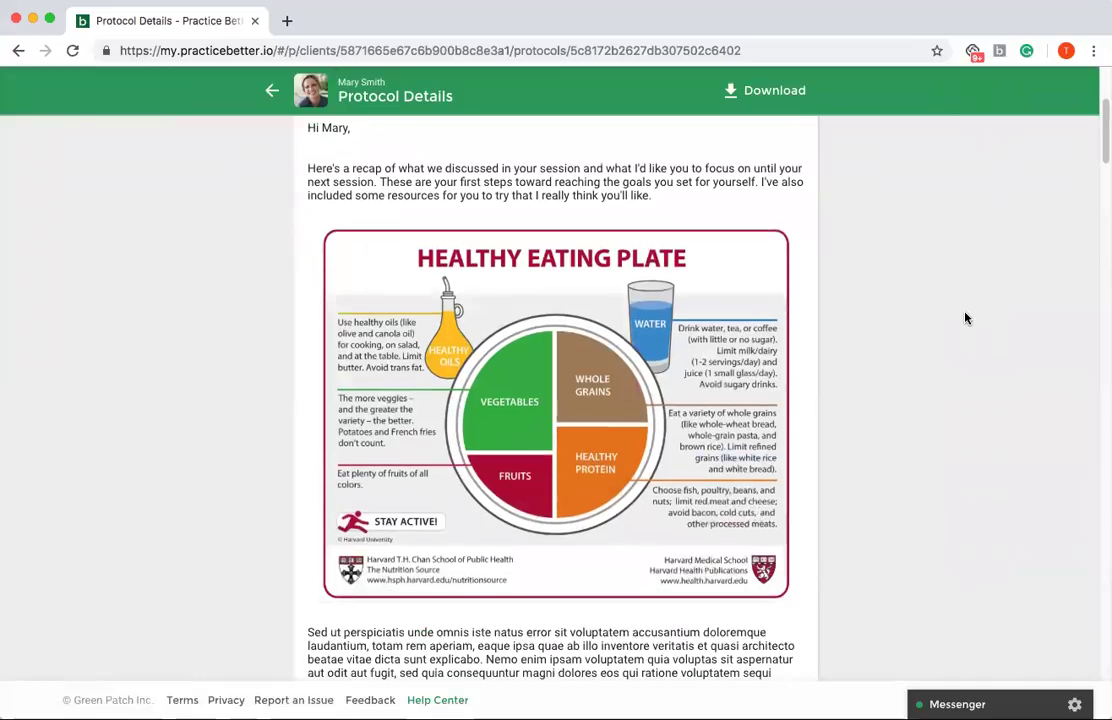
pyautogui.scroll(-5, 966, 318)
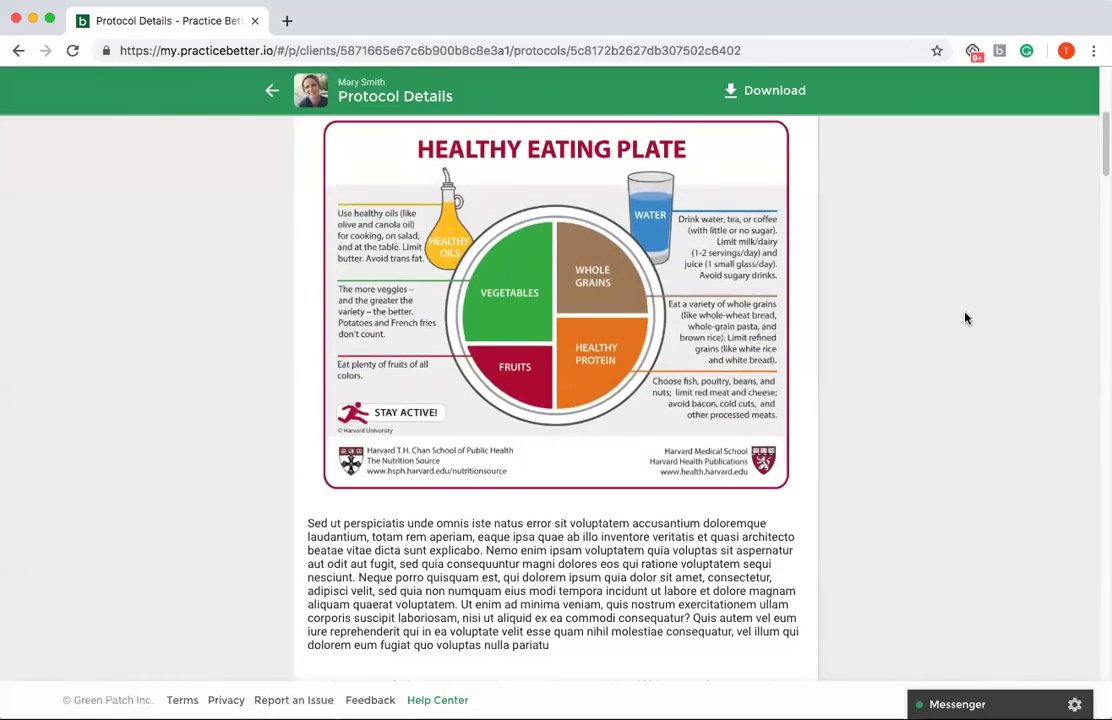
pyautogui.scroll(8, 966, 318)
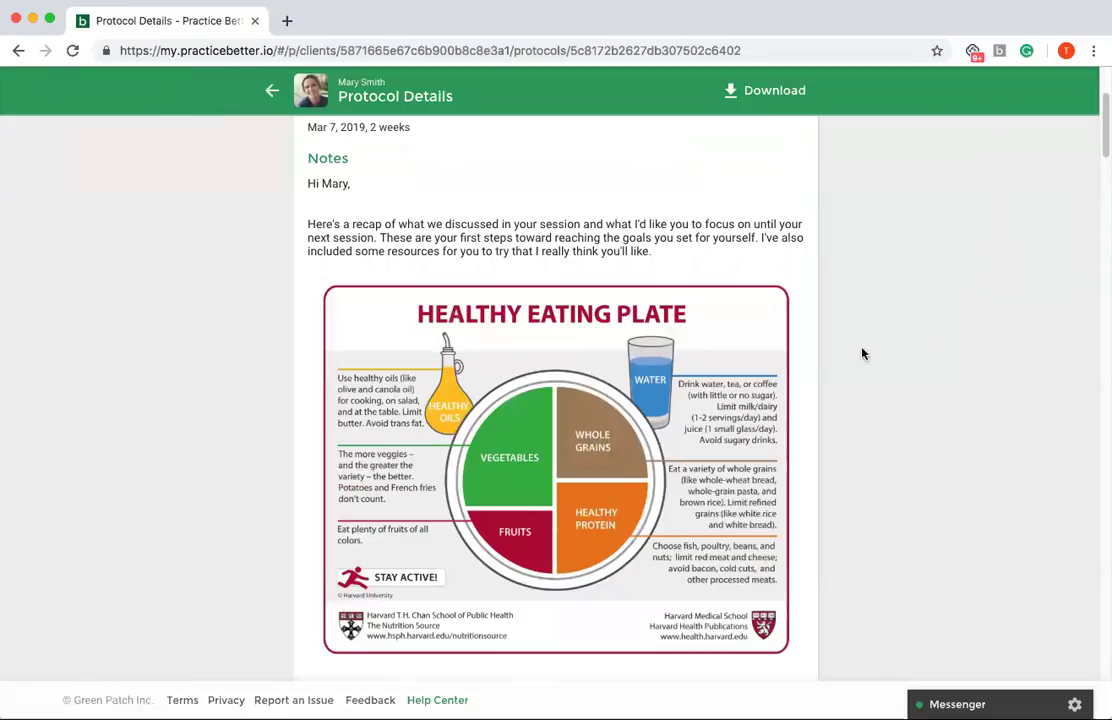
pyautogui.scroll(-1, 934, 316)
pyautogui.scroll(-10, 934, 316)
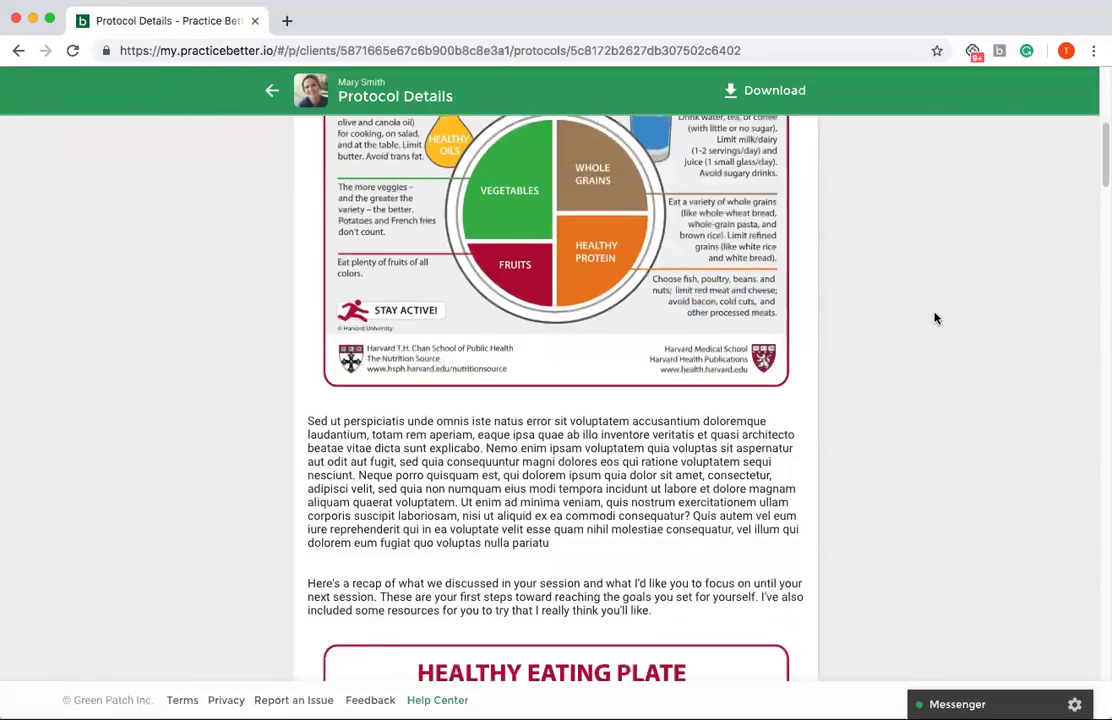
pyautogui.scroll(-5, 814, 333)
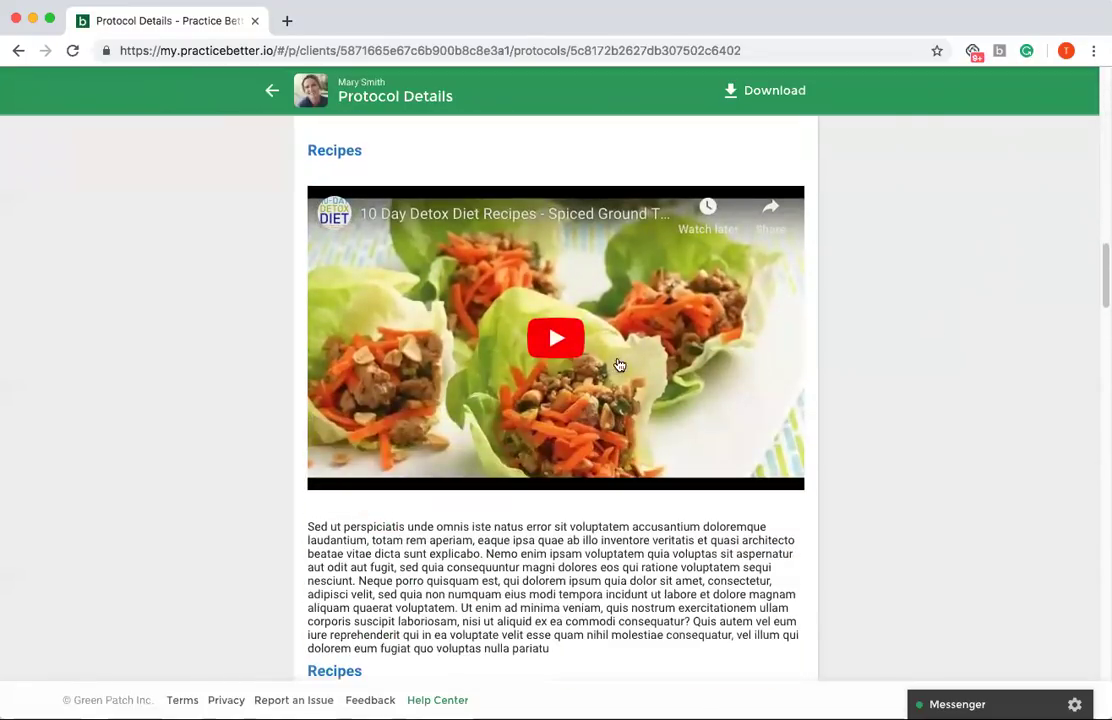
# Step: Play the Sleepcast: Beachcomber video in the protocol's Meditation section and mute its sound
pyautogui.scroll(-8, 616, 365)
pyautogui.scroll(-15, 586, 402)
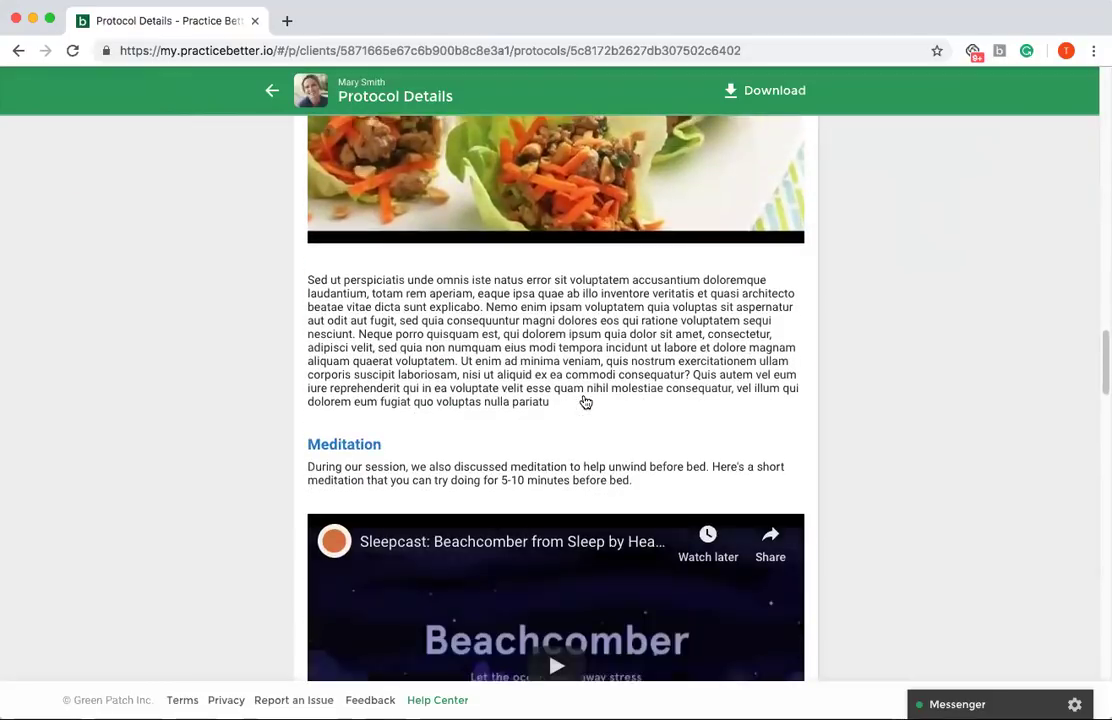
pyautogui.click(578, 401)
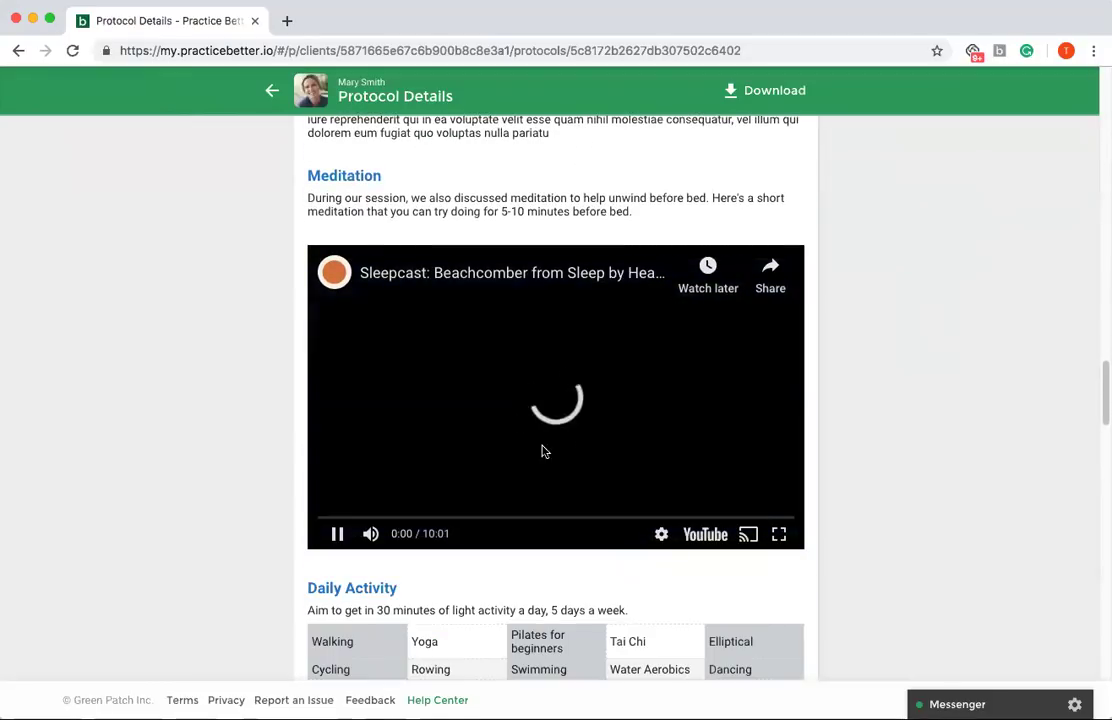
pyautogui.click(370, 536)
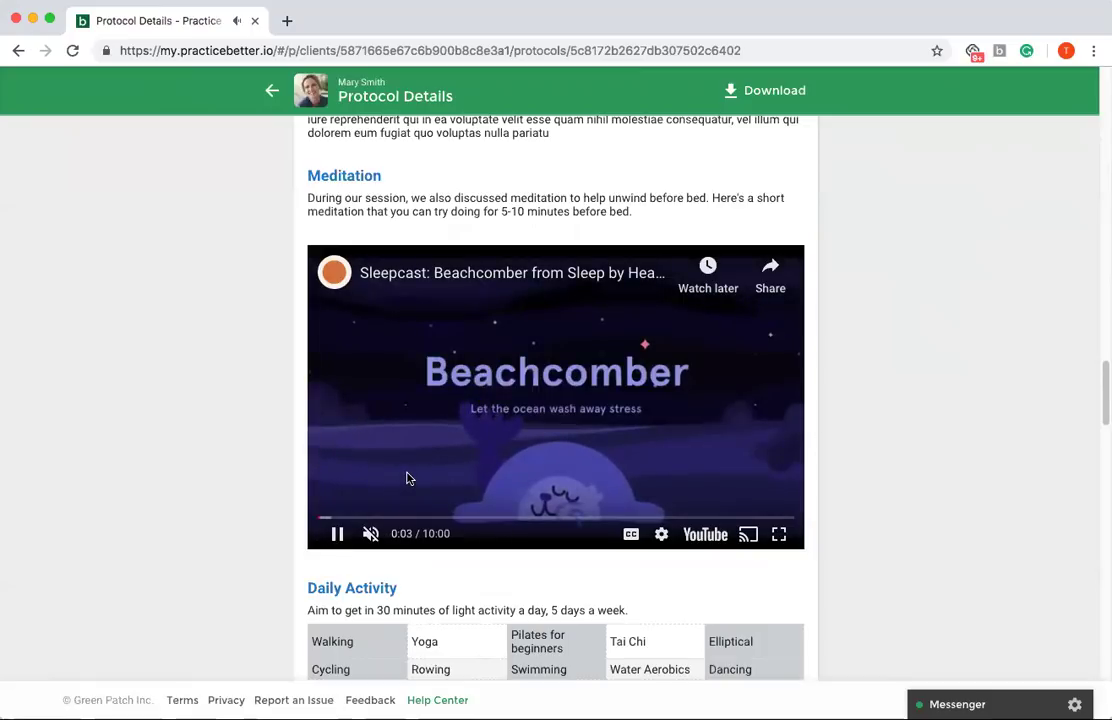
# Step: Review the protocol's Daily Activity table and its recommendations for foods to include, reduce and exclude
pyautogui.scroll(-3, 445, 480)
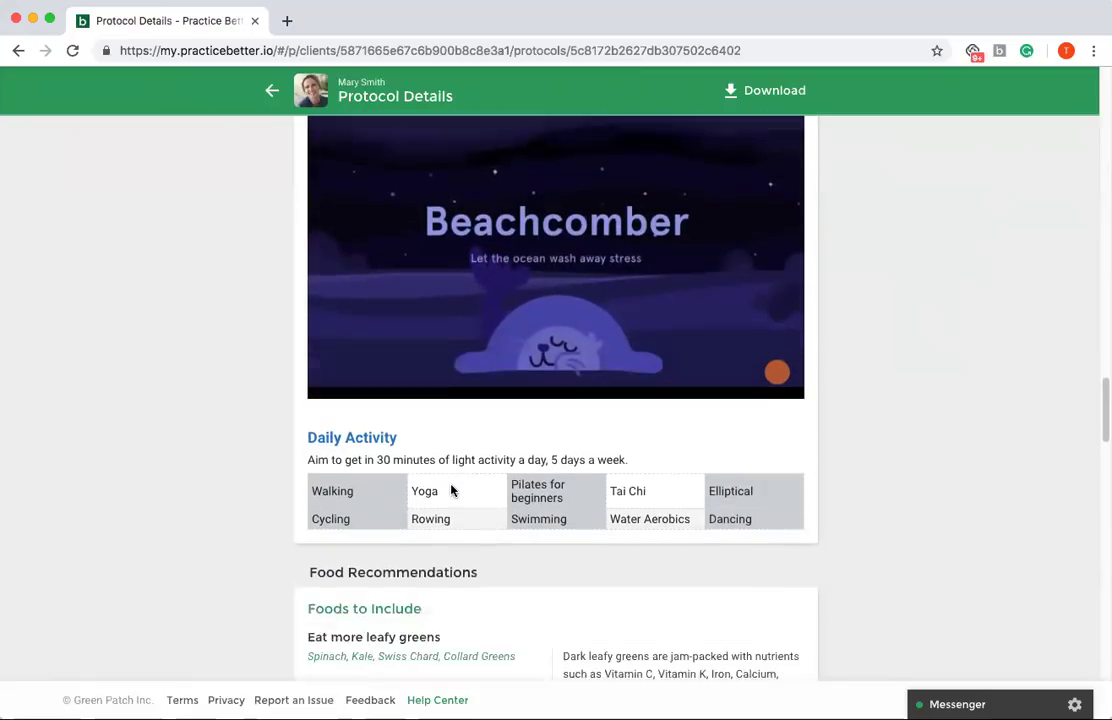
pyautogui.scroll(-2, 451, 490)
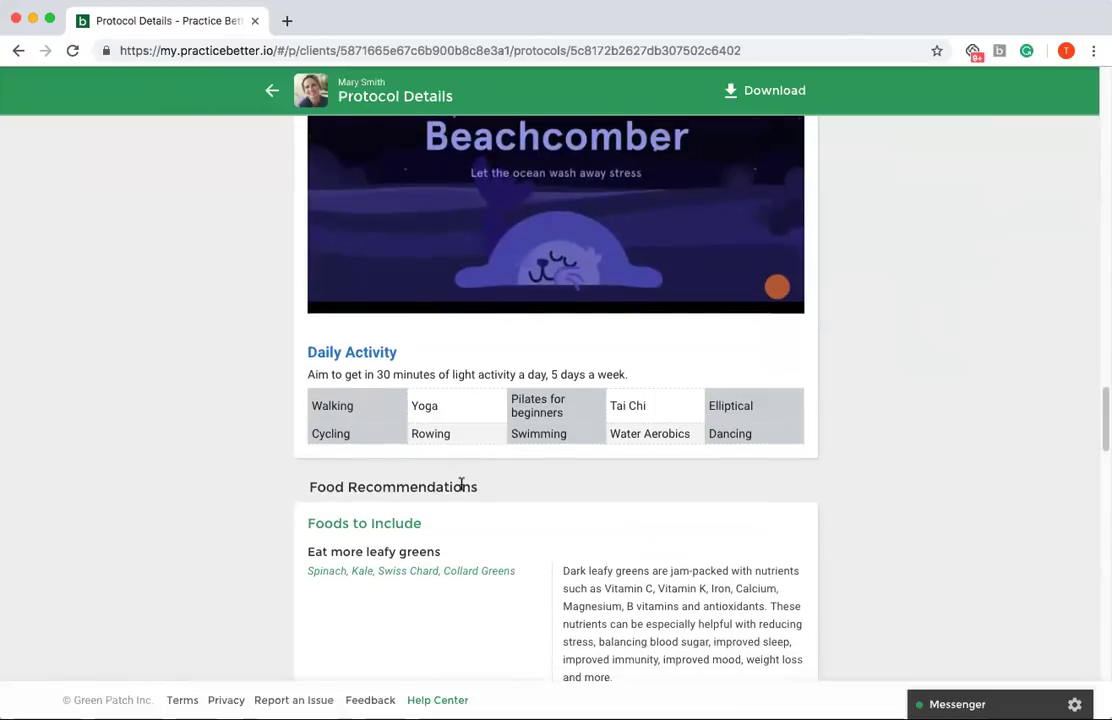
pyautogui.scroll(-2, 899, 475)
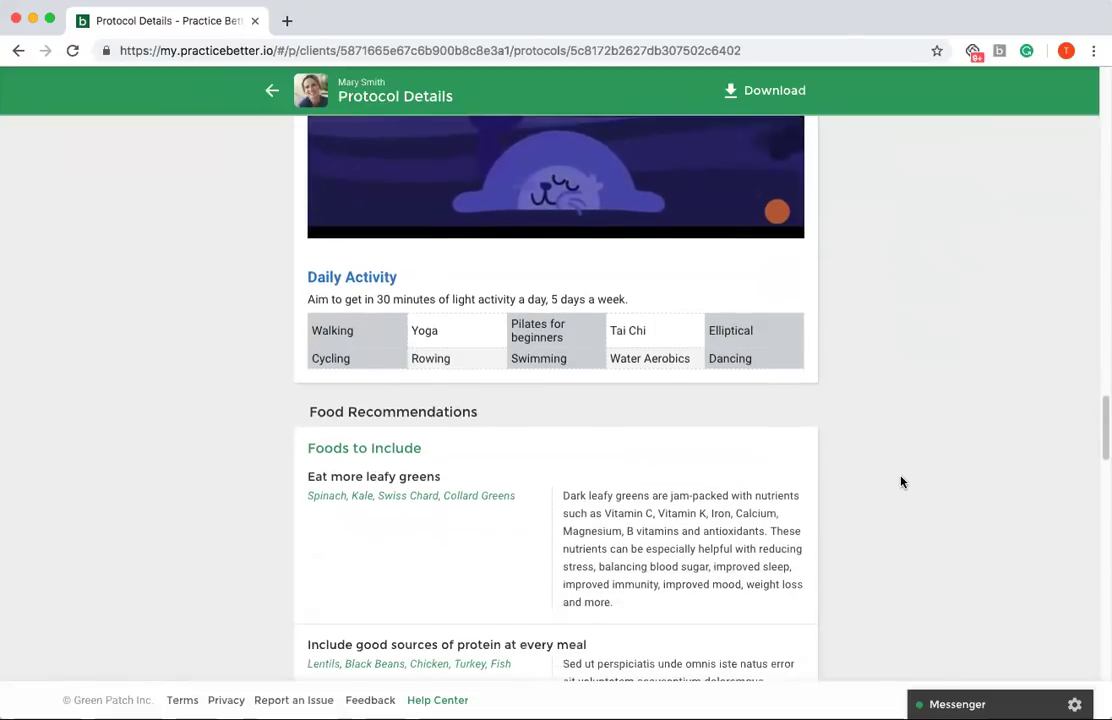
pyautogui.scroll(-2, 900, 483)
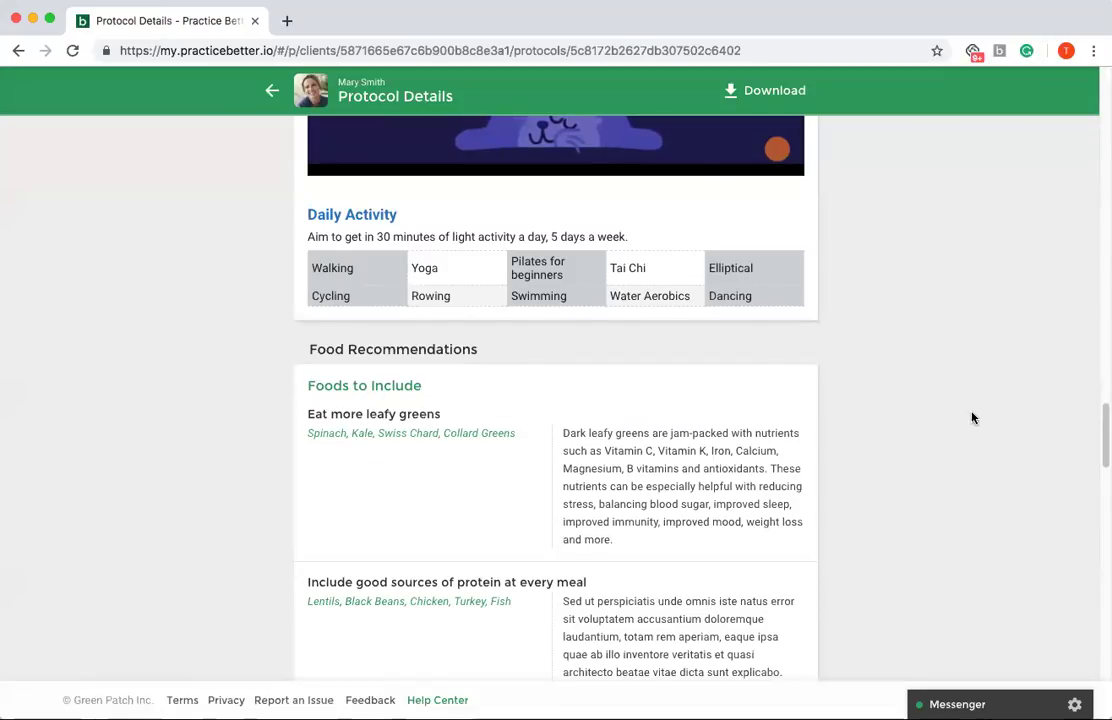
pyautogui.scroll(-1, 955, 426)
pyautogui.scroll(-3, 953, 428)
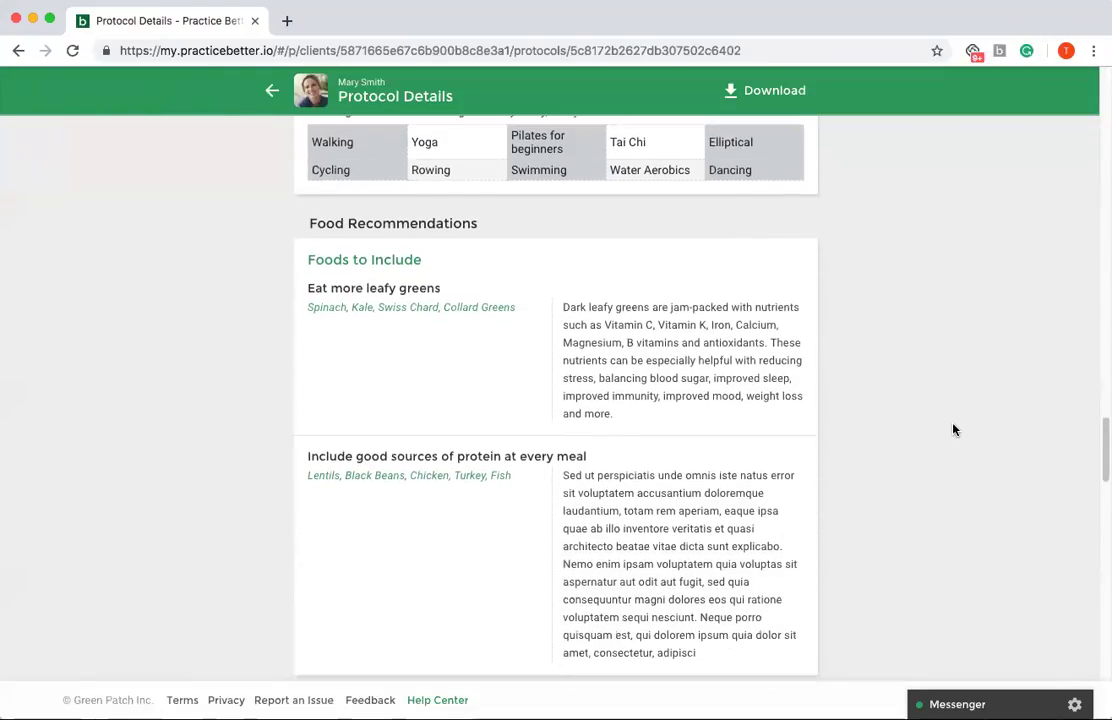
pyautogui.scroll(-3, 953, 428)
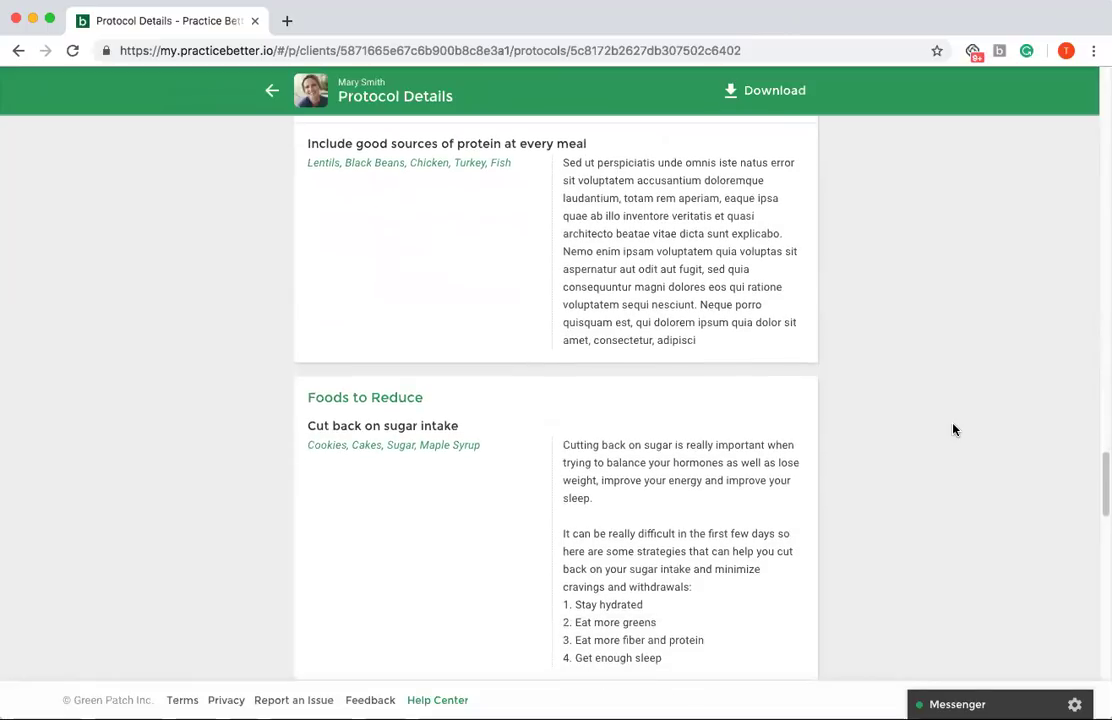
pyautogui.scroll(-1, 953, 432)
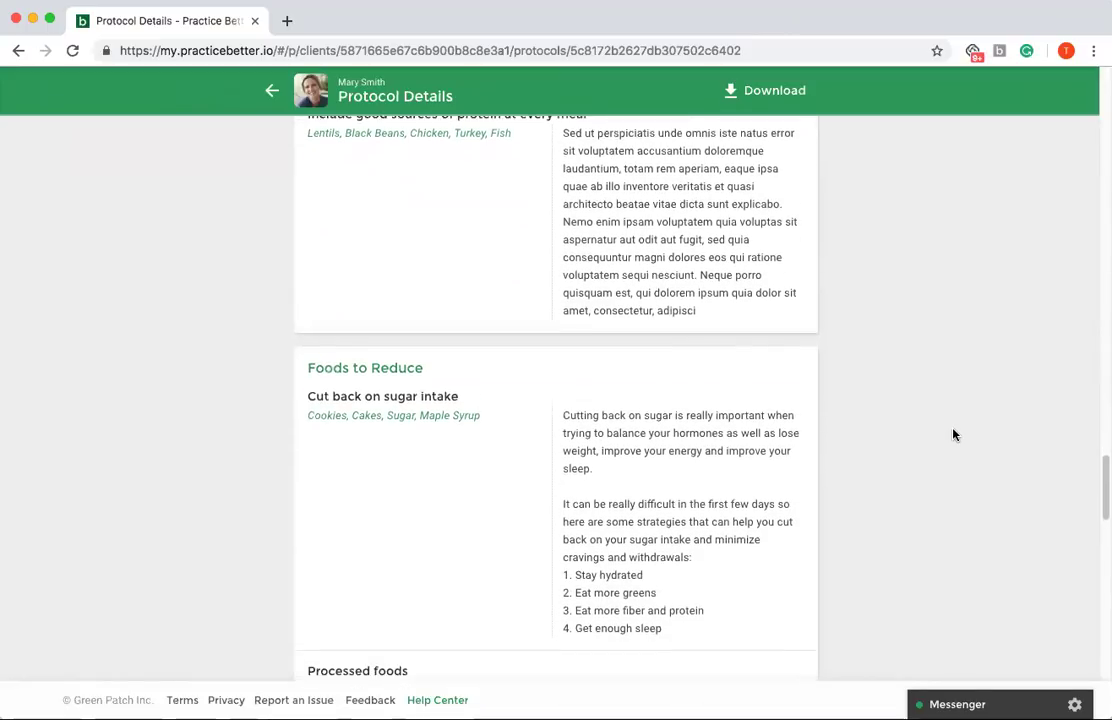
pyautogui.scroll(-1, 953, 434)
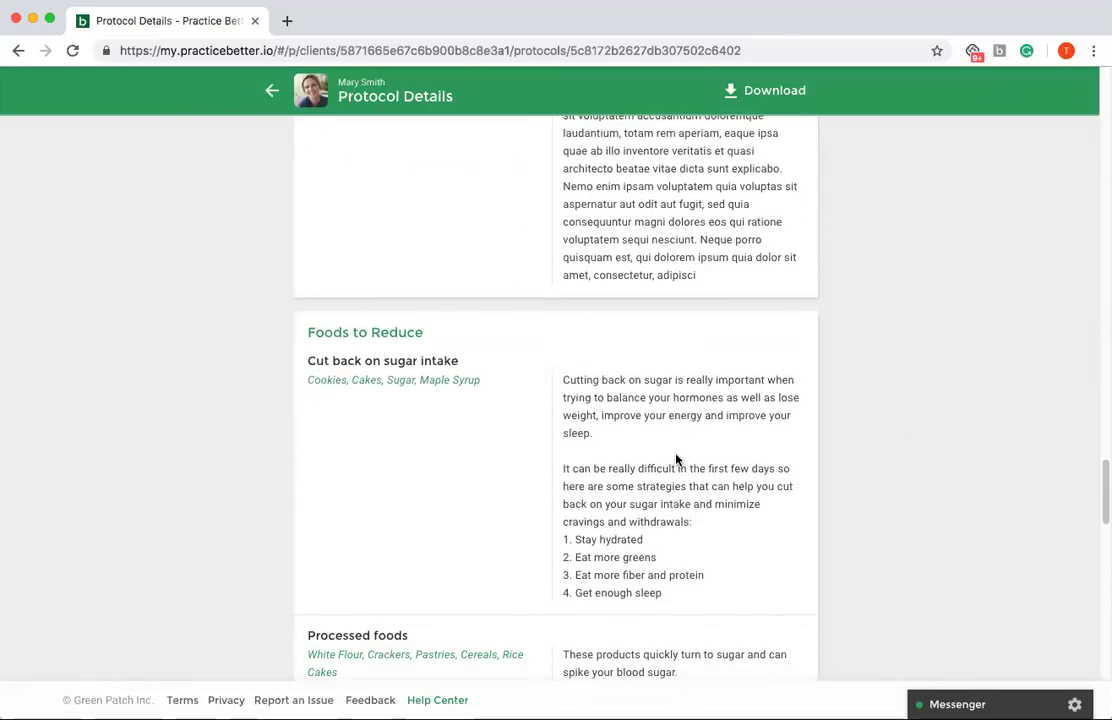
pyautogui.scroll(-3, 958, 427)
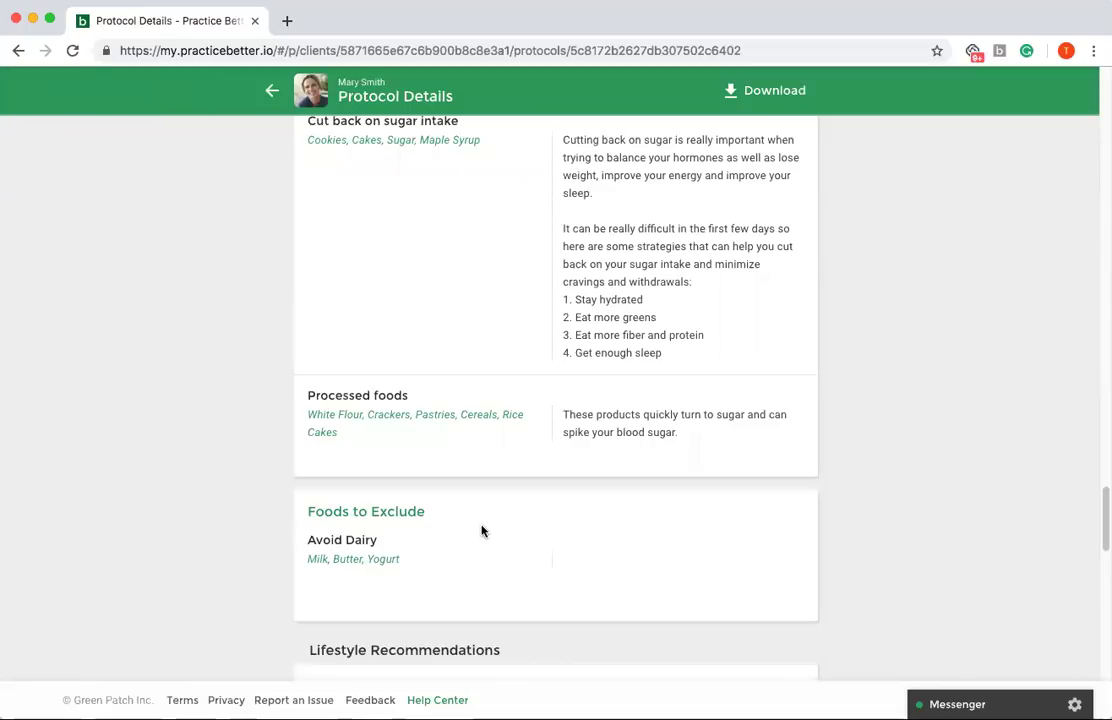
# Step: Review the protocol's Lifestyle Recommendations and view sugar-free-meal-plan.pdf from its Supporting Documents
pyautogui.scroll(-3, 918, 301)
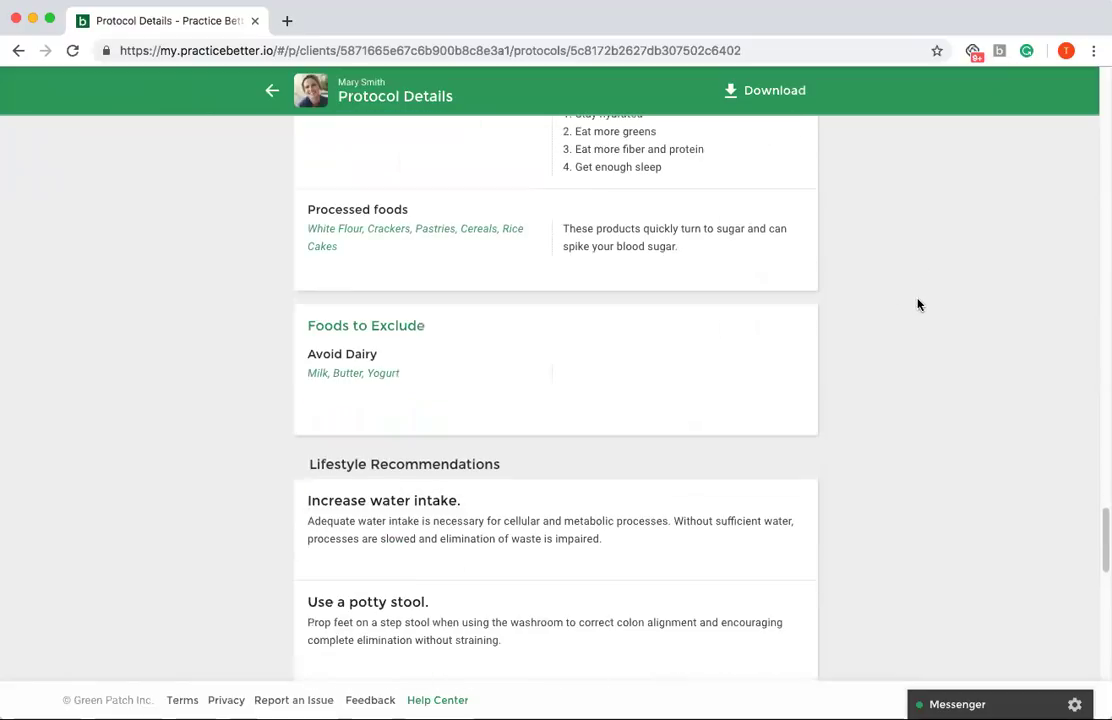
pyautogui.scroll(-1, 923, 323)
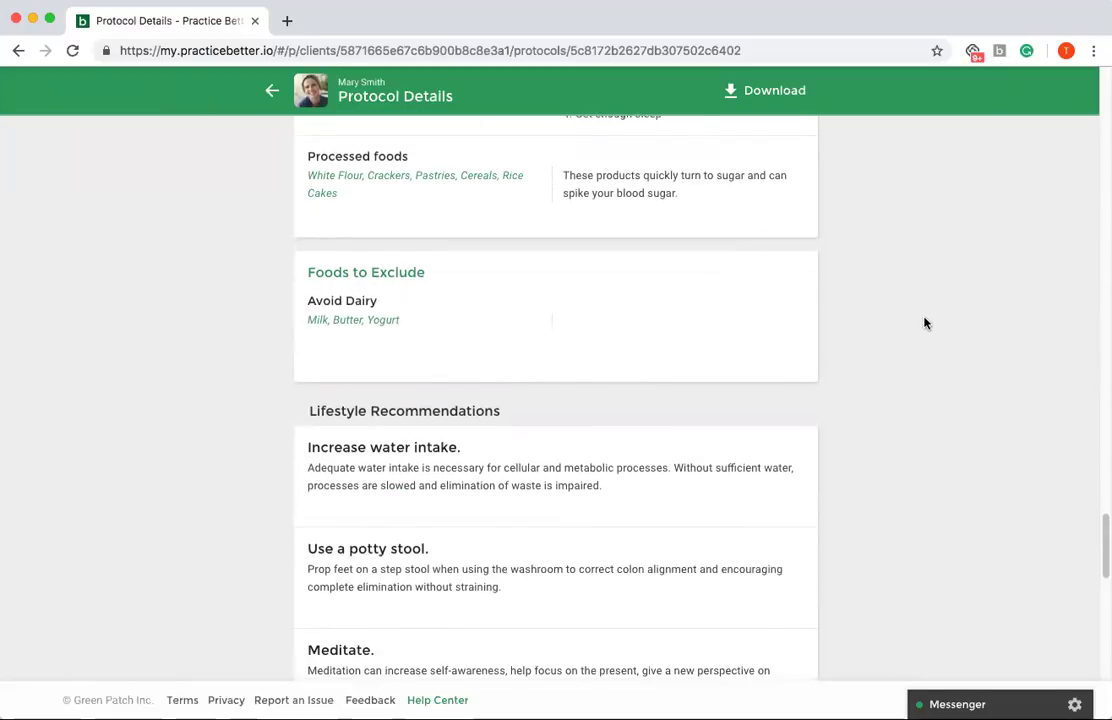
pyautogui.scroll(-1, 926, 310)
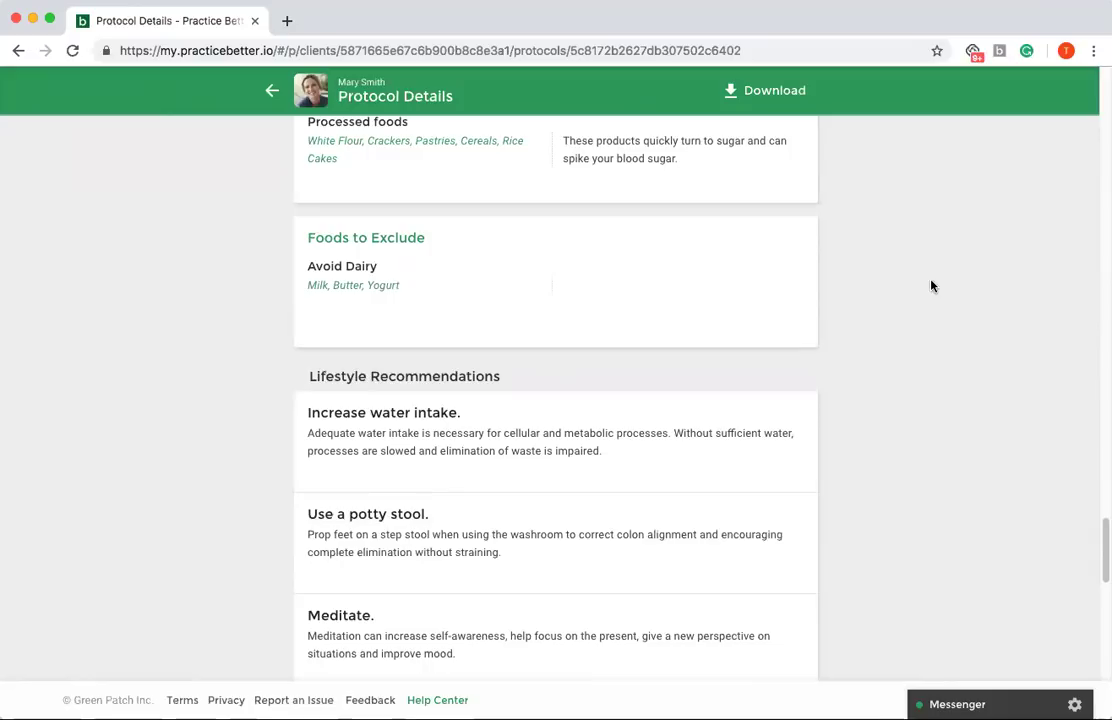
pyautogui.scroll(-2, 935, 290)
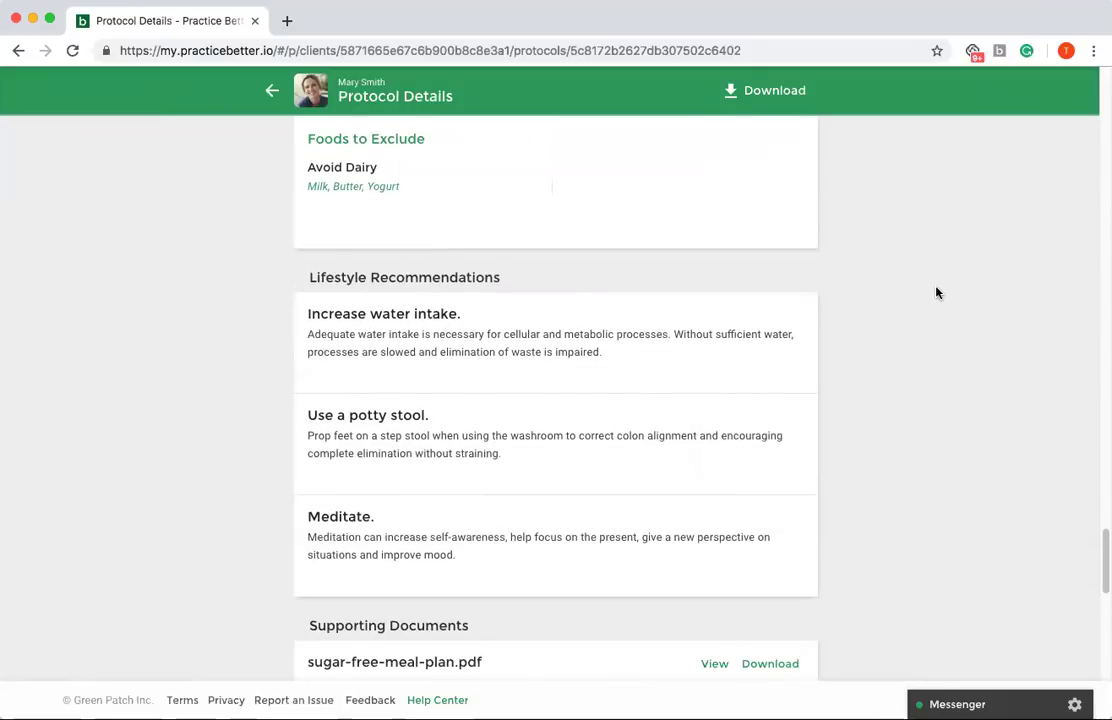
pyautogui.scroll(-5, 936, 295)
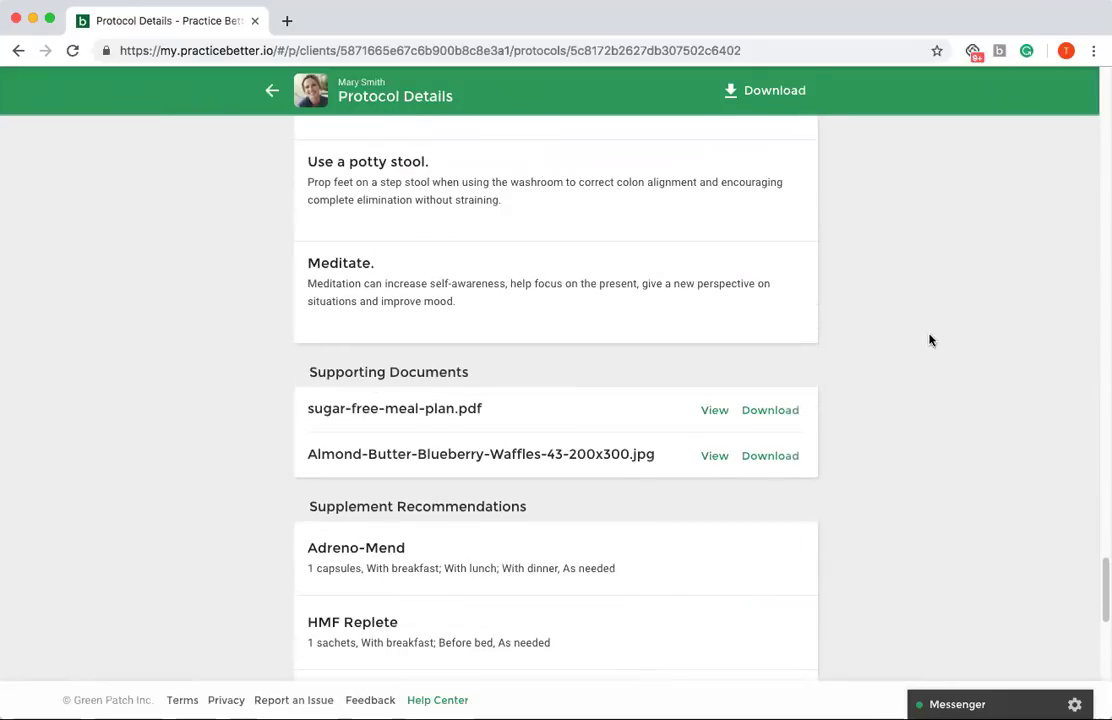
pyautogui.click(712, 413)
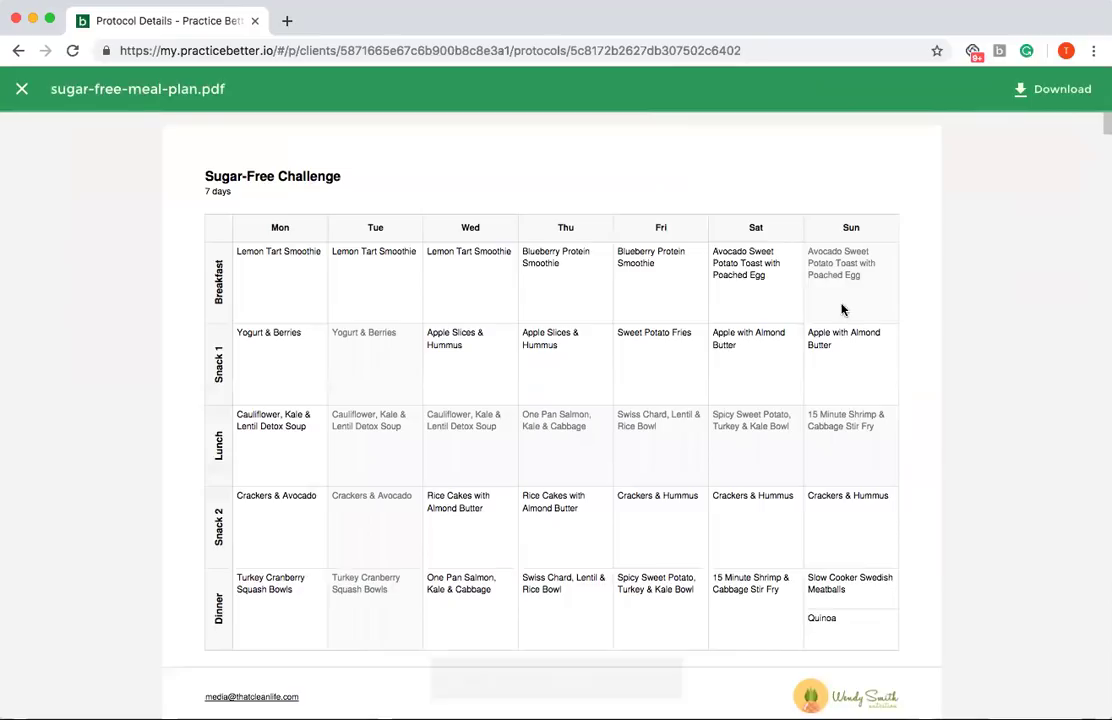
# Step: Read through the pages of the sugar-free-meal-plan.pdf document and close it to return to the protocol details
pyautogui.scroll(-7, 908, 278)
pyautogui.scroll(-10, 846, 330)
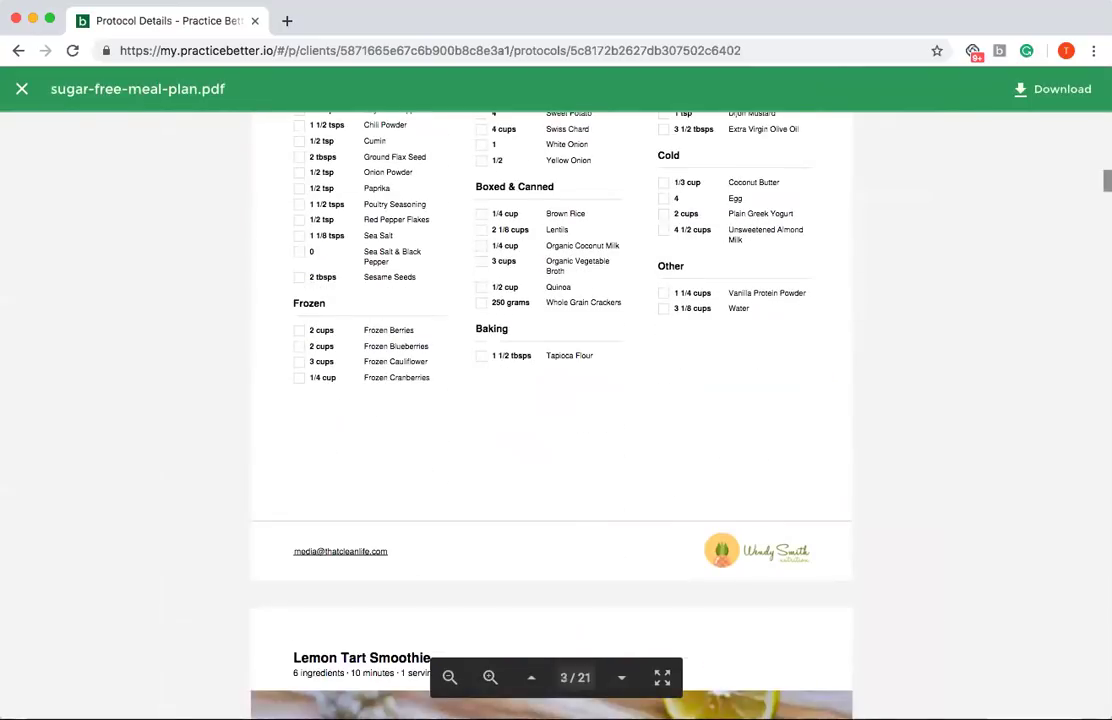
pyautogui.click(26, 96)
# Step: Review the protocol's Supplement Recommendations and Supplements schedule table, and return to the client's list of protocols
pyautogui.scroll(-2, 855, 333)
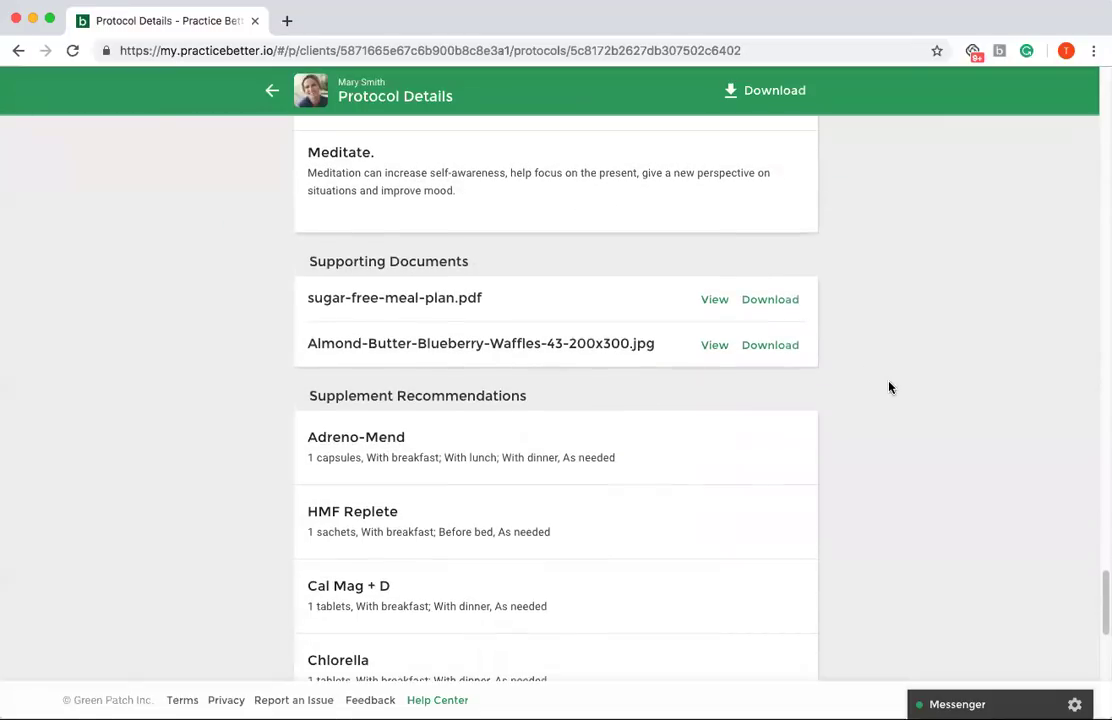
pyautogui.scroll(-2, 889, 386)
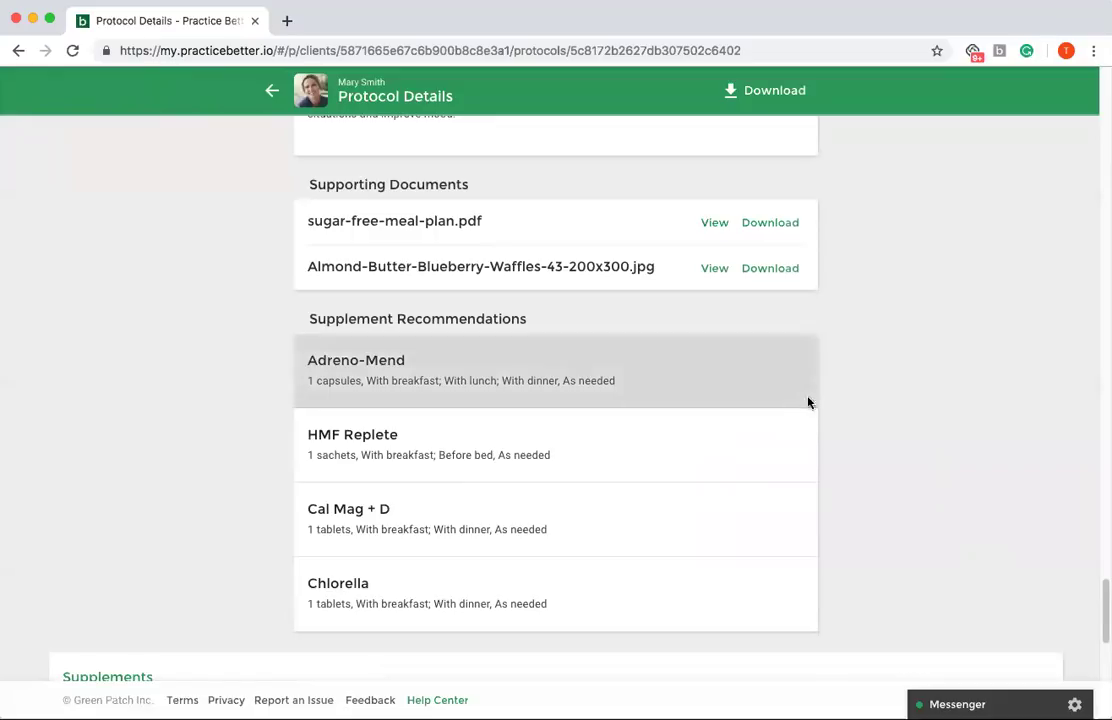
pyautogui.scroll(-1, 931, 326)
pyautogui.scroll(-3, 933, 328)
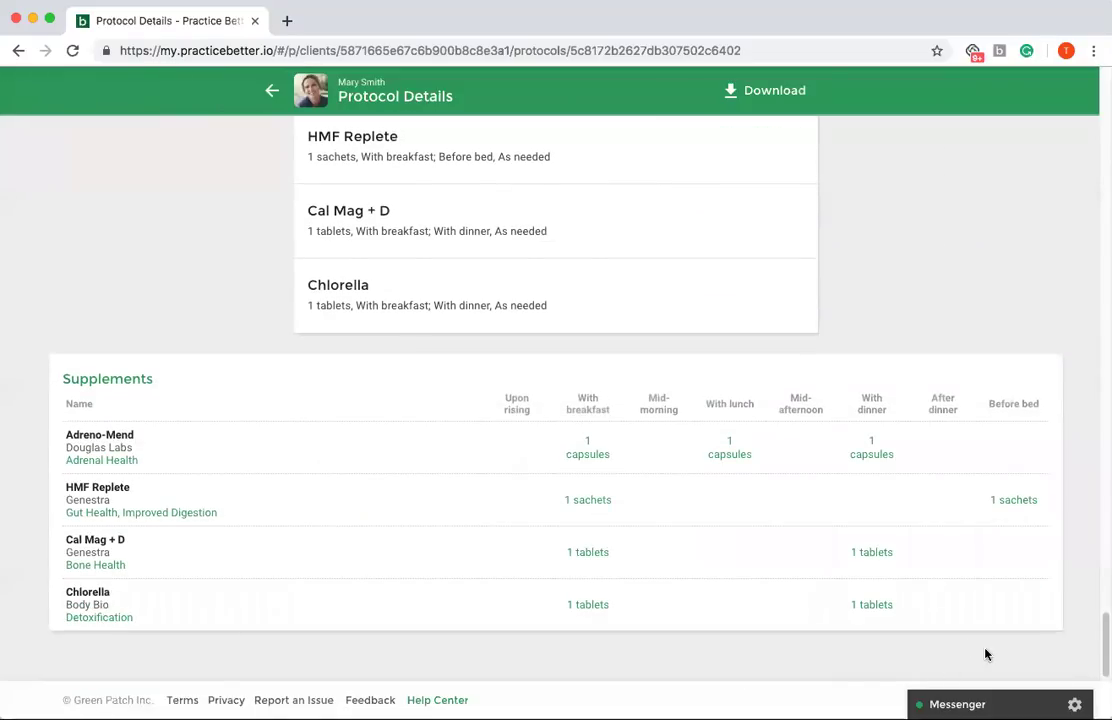
pyautogui.scroll(-1, 985, 654)
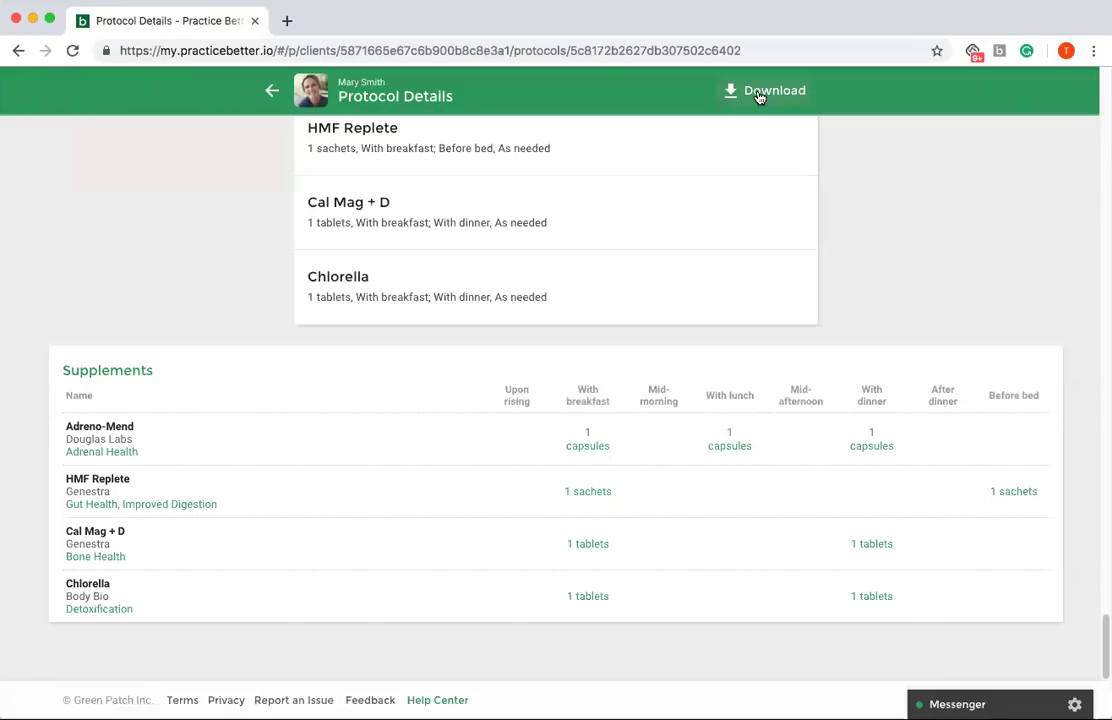
pyautogui.scroll(5, 925, 238)
pyautogui.scroll(20, 925, 238)
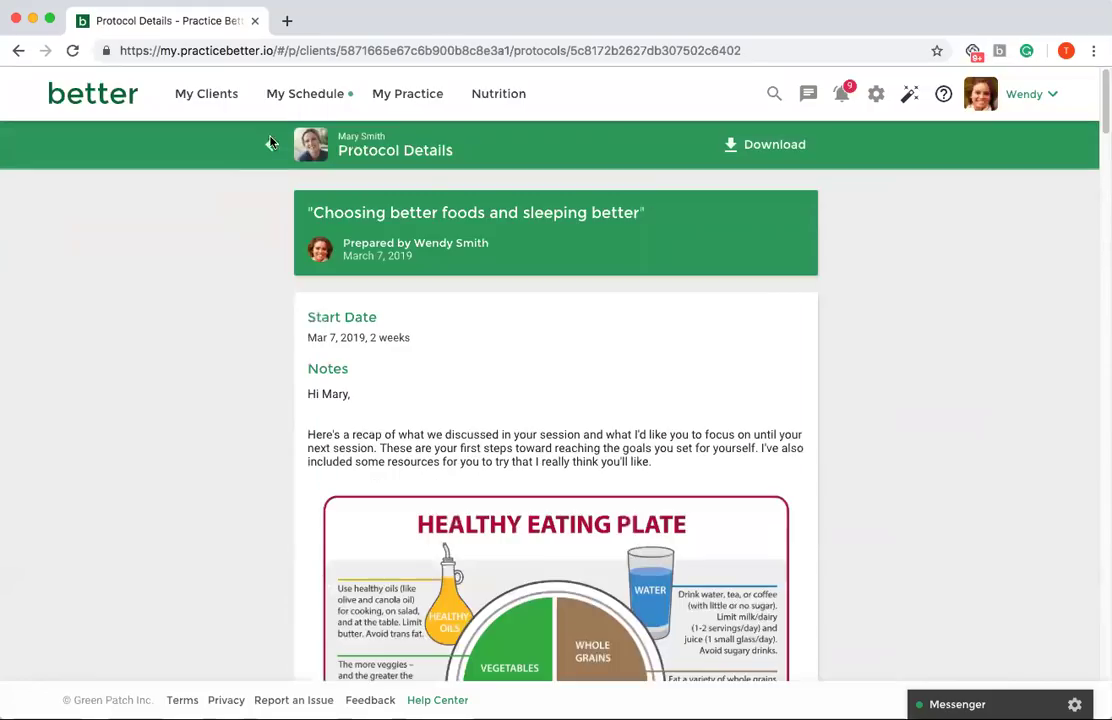
pyautogui.click(268, 143)
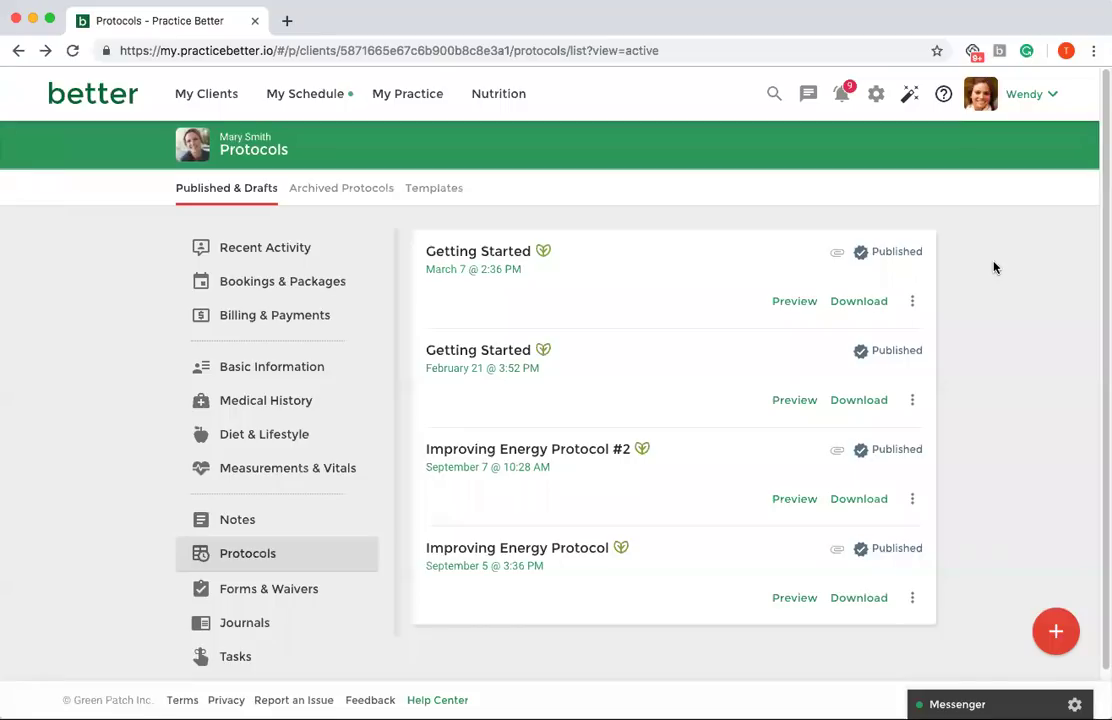
# Step: Duplicate the Getting Started protocol from March 7 @ 2:36 PM and name the copy Getting Started PART 2
pyautogui.click(913, 302)
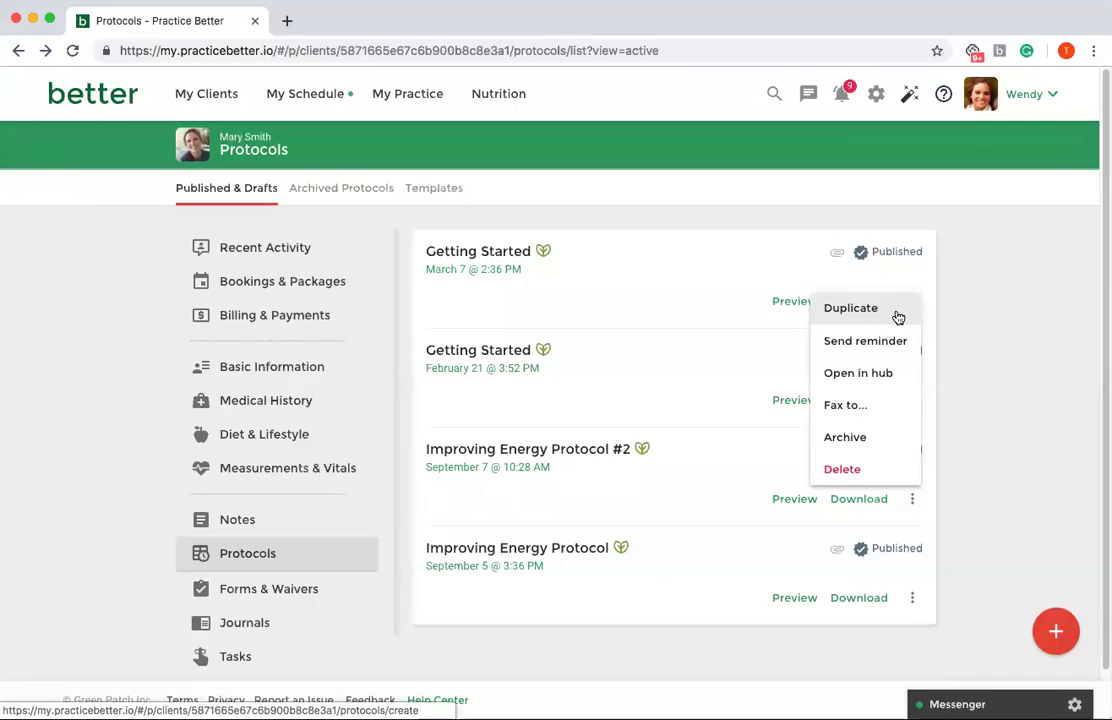
pyautogui.click(897, 318)
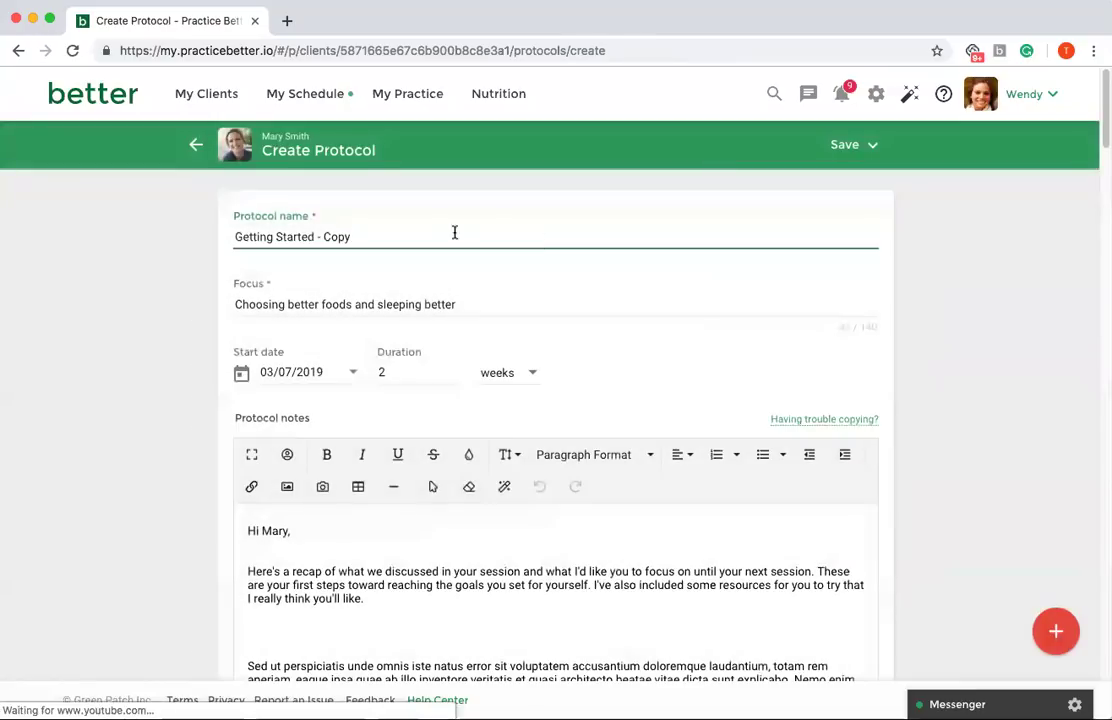
pyautogui.press('BackSpace')
pyautogui.press('BackSpace')
pyautogui.press('BackSpace')
pyautogui.press('BackSpace')
pyautogui.press('BackSpace')
pyautogui.press('BackSpace')
pyautogui.press('BackSpace')
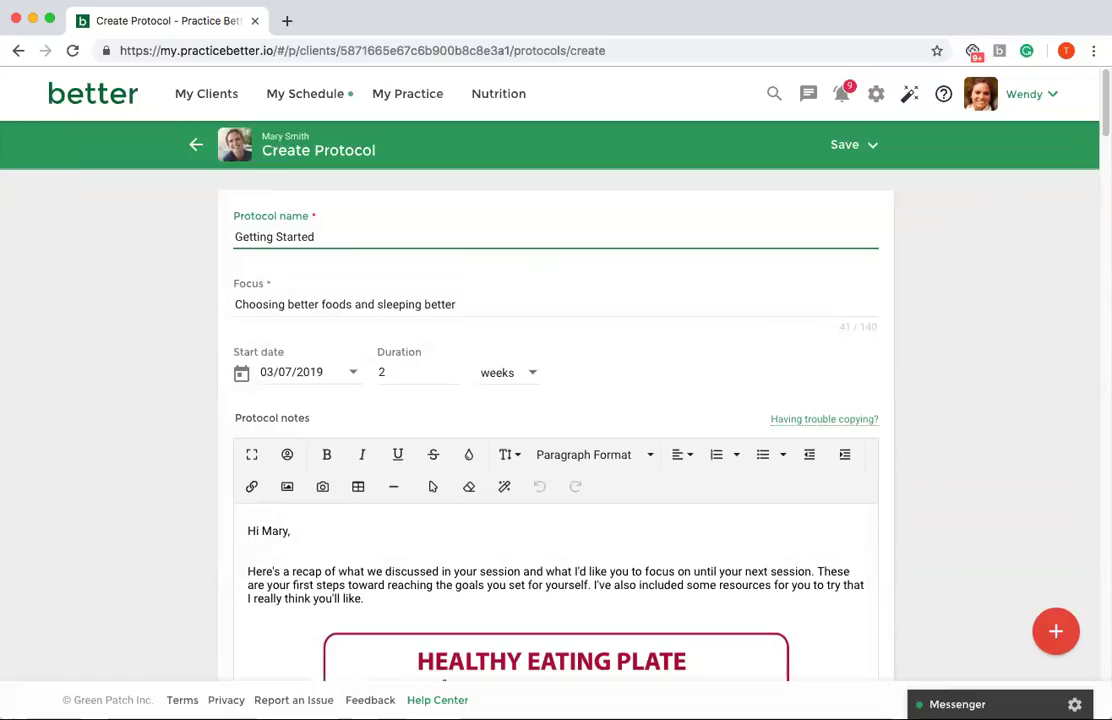
pyautogui.write('PART 2')
# Step: Replace the protocol's focus text with CUTTING OUT SUGAR
pyautogui.click(480, 305)
pyautogui.moveTo(480, 305); pyautogui.dragTo(211, 311)
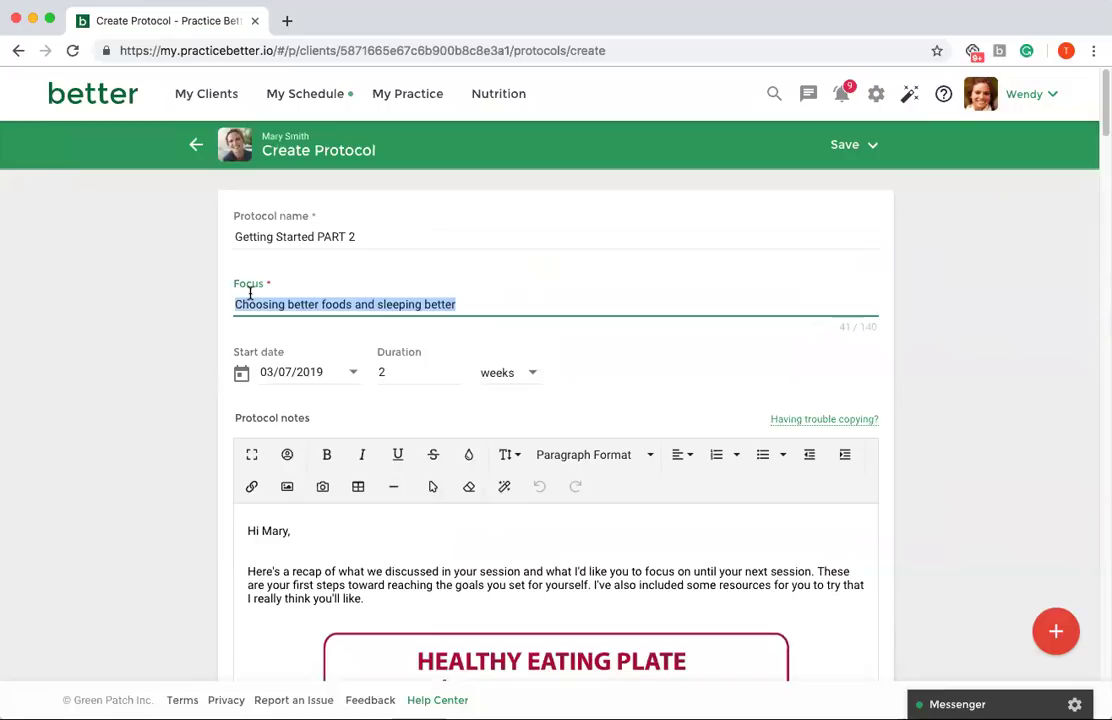
pyautogui.write('CUTTING OUT SUGAR')
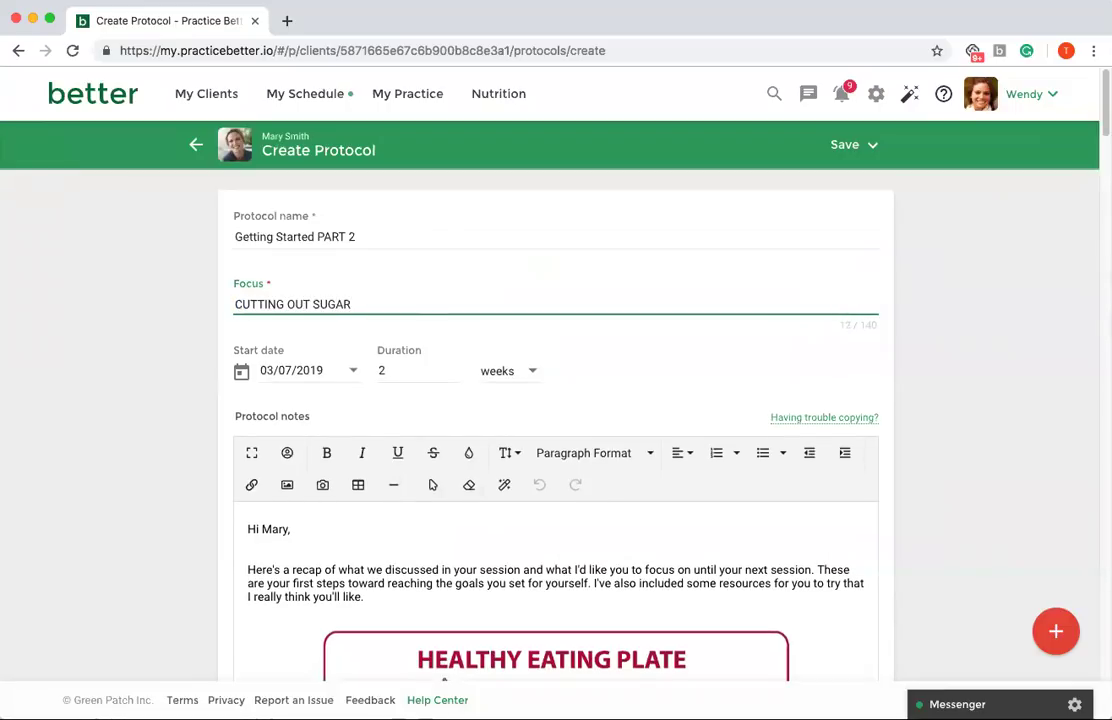
pyautogui.click(626, 380)
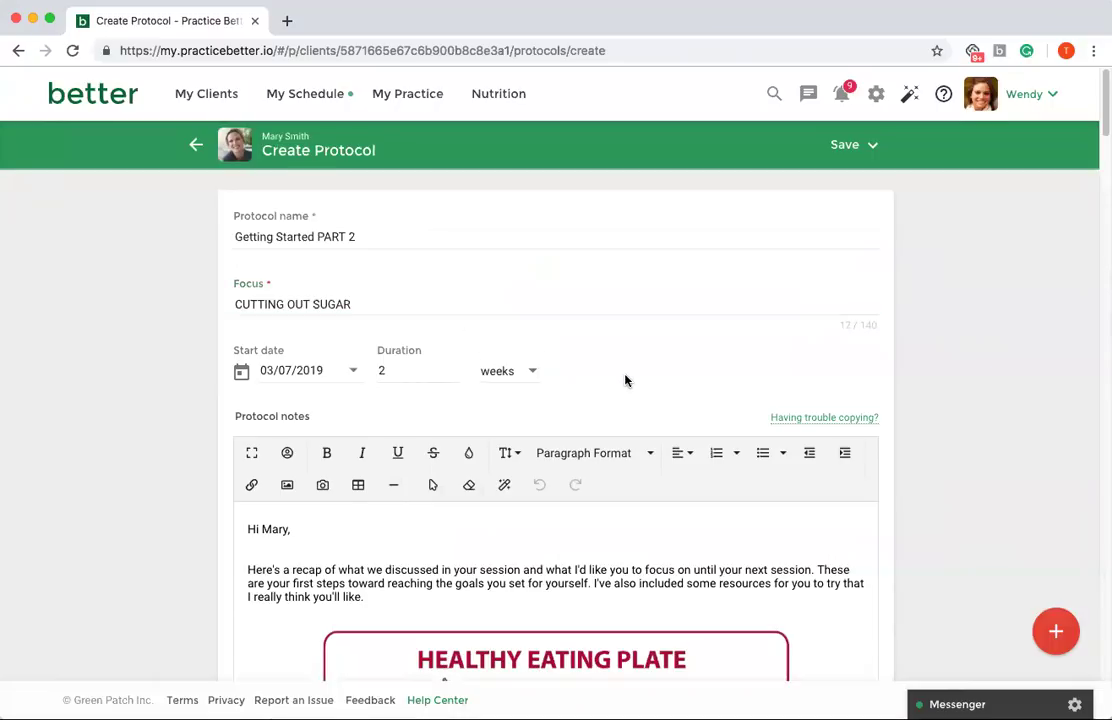
# Step: Try to delete the protocol notes from the Recipes heading through the Beachcomber video above the Daily Activity section
pyautogui.scroll(-5, 626, 380)
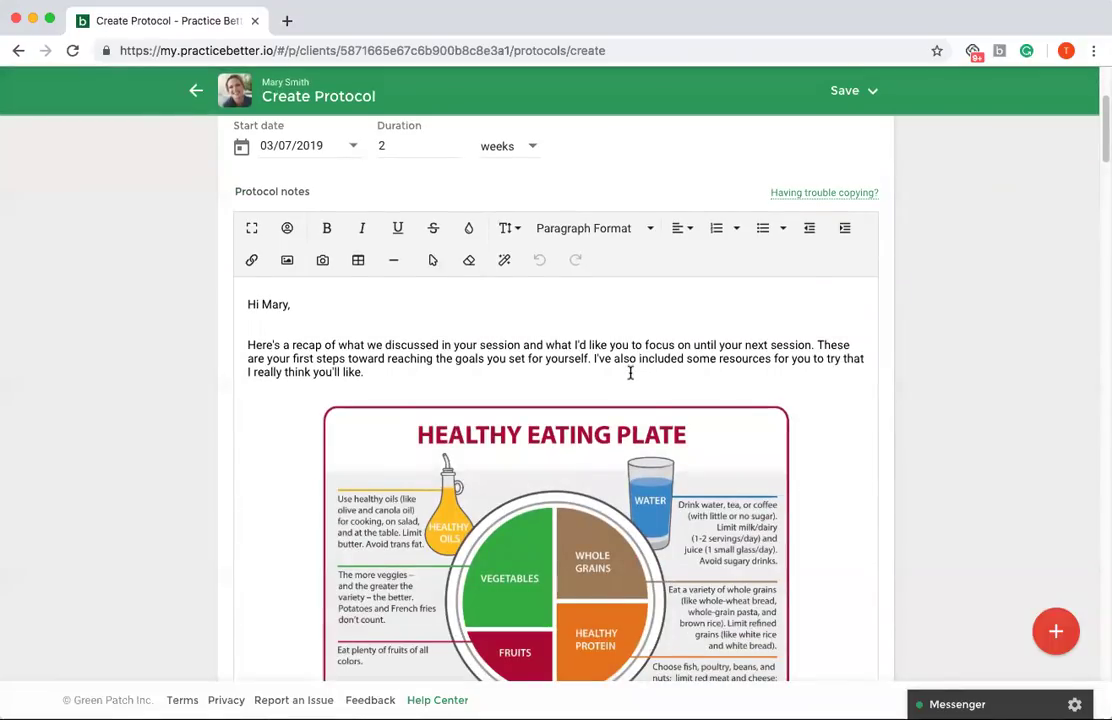
pyautogui.scroll(-10, 630, 375)
pyautogui.scroll(-12, 628, 385)
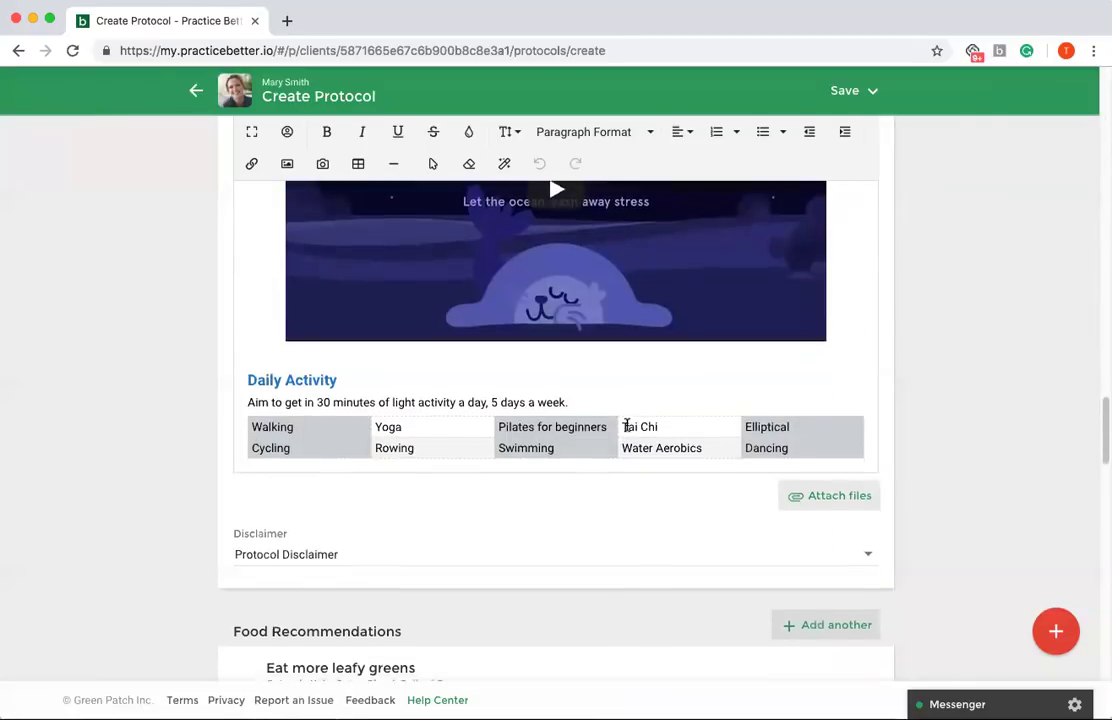
pyautogui.scroll(-4, 626, 426)
pyautogui.scroll(7, 625, 430)
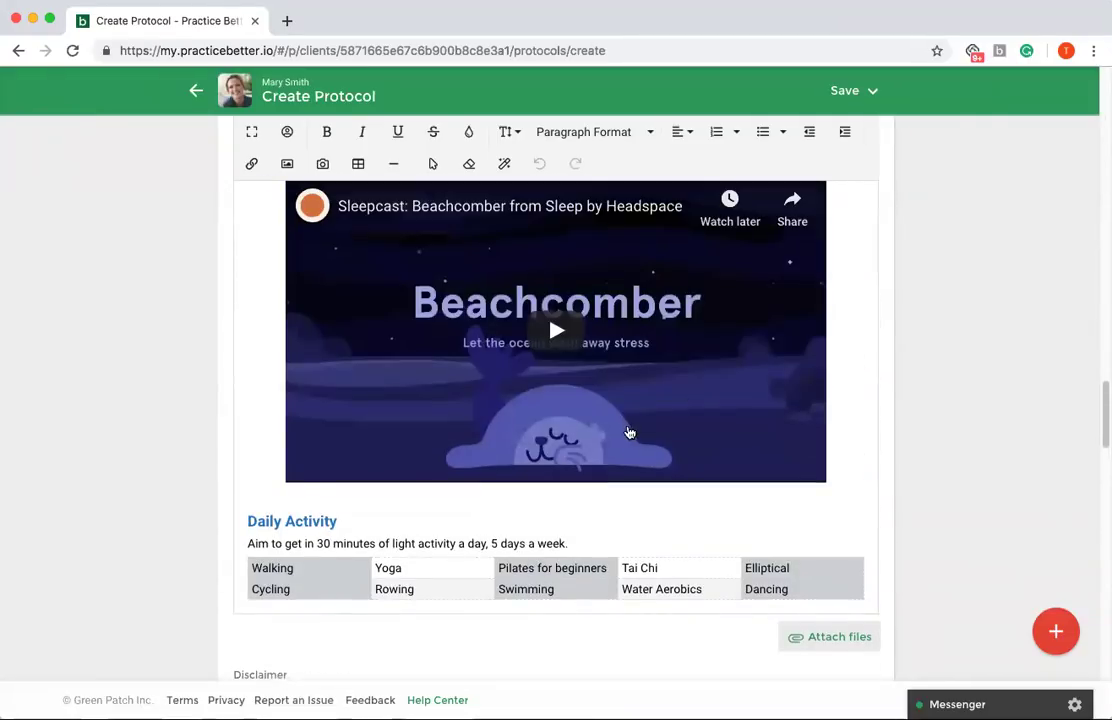
pyautogui.click(840, 451)
pyautogui.press('Delete')
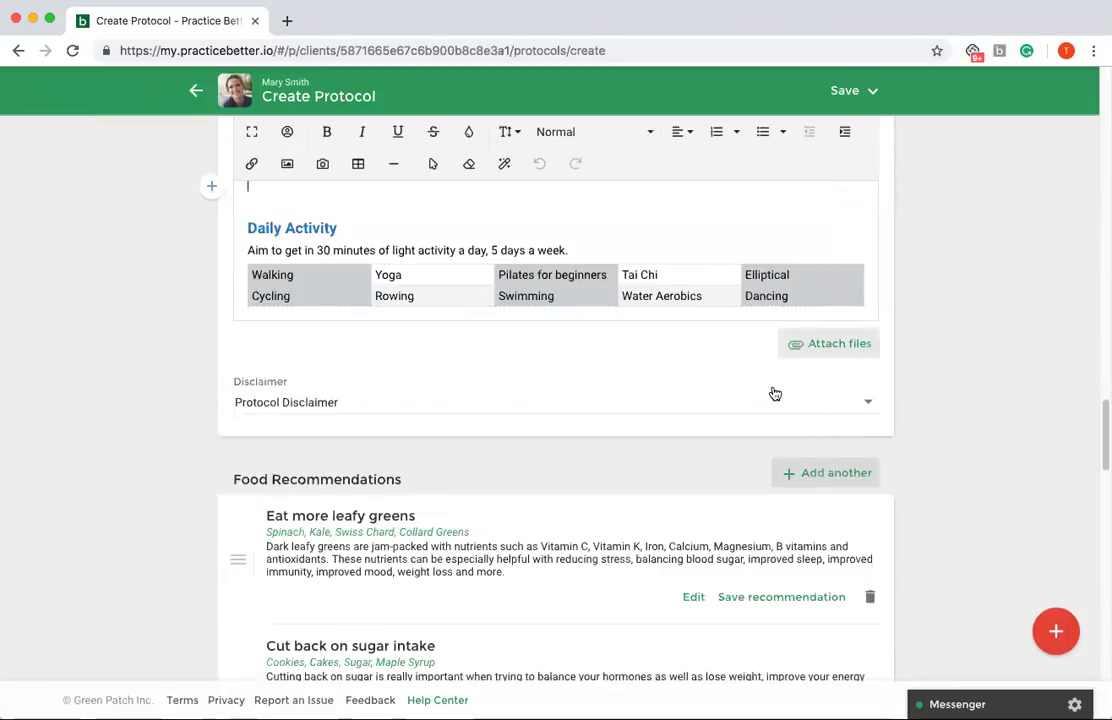
pyautogui.scroll(2, 775, 393)
pyautogui.moveTo(516, 355); pyautogui.dragTo(243, 262)
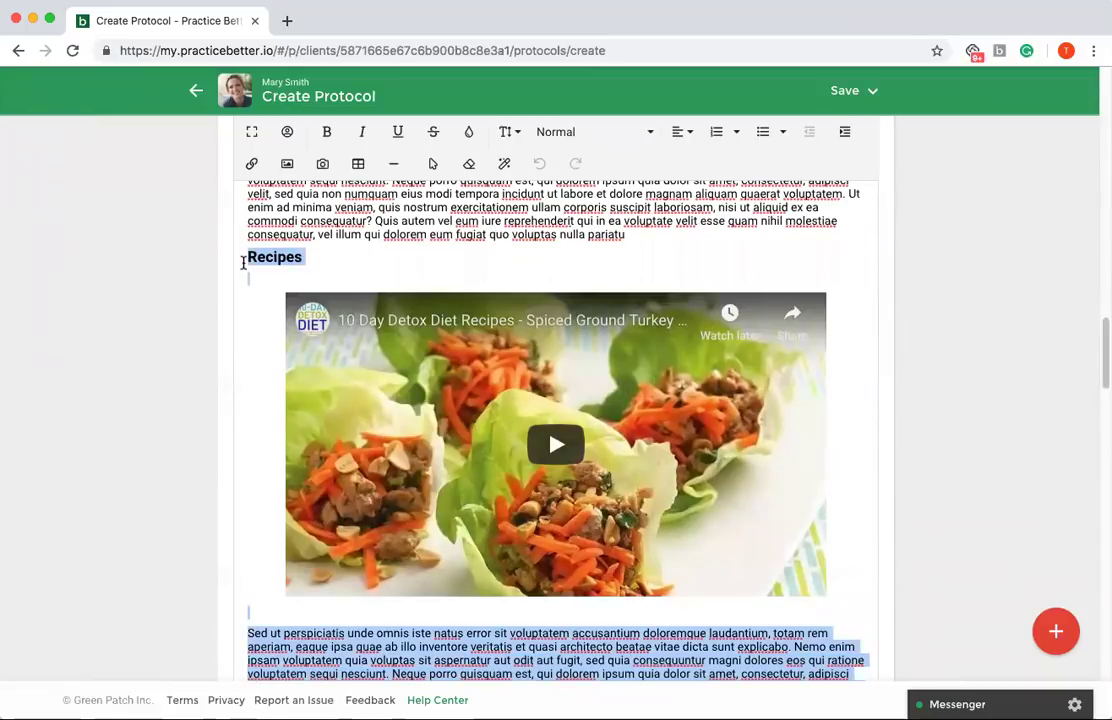
pyautogui.press('Delete')
pyautogui.scroll(-3, 1022, 390)
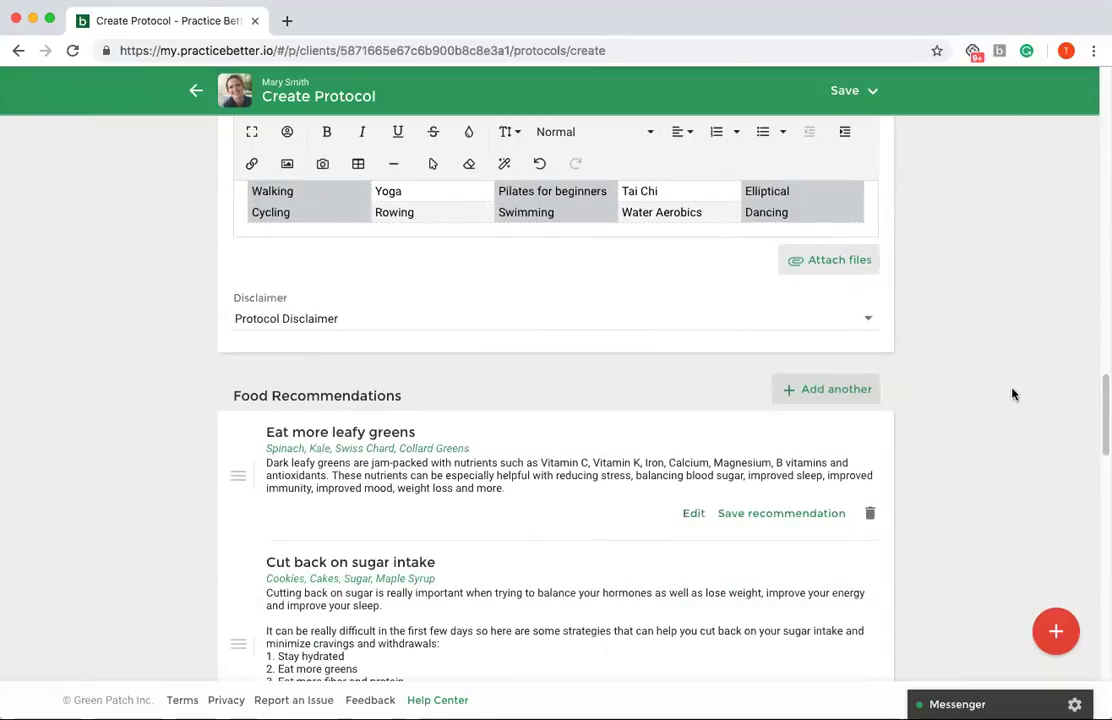
pyautogui.scroll(-1, 1012, 394)
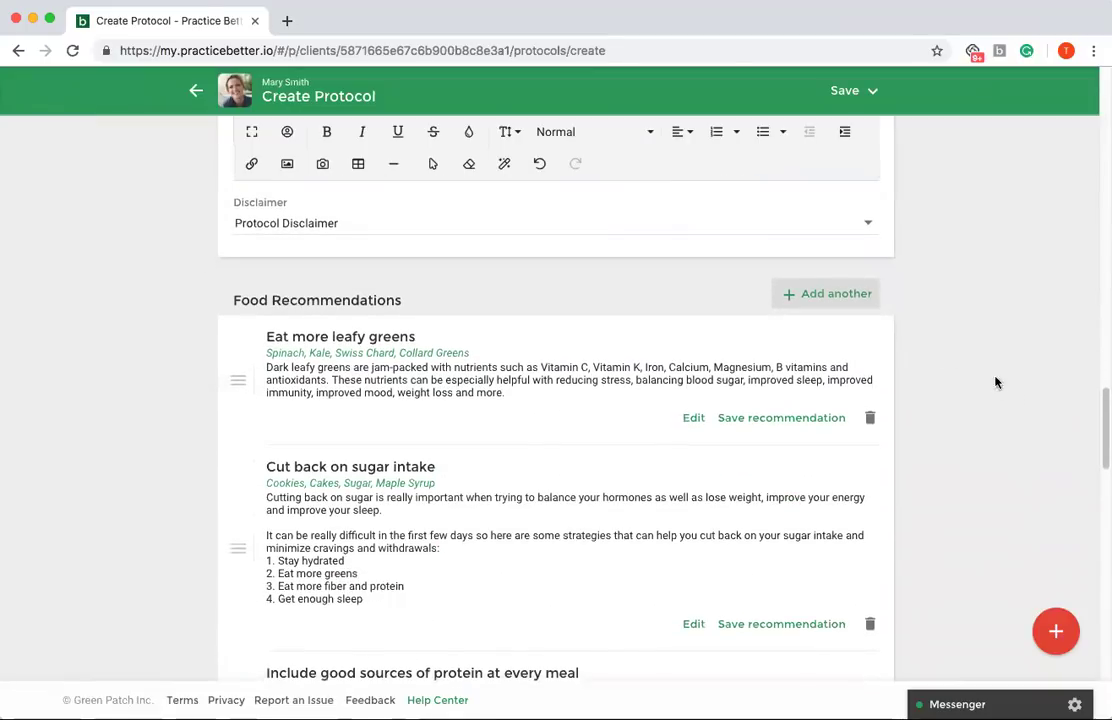
pyautogui.scroll(-1, 995, 464)
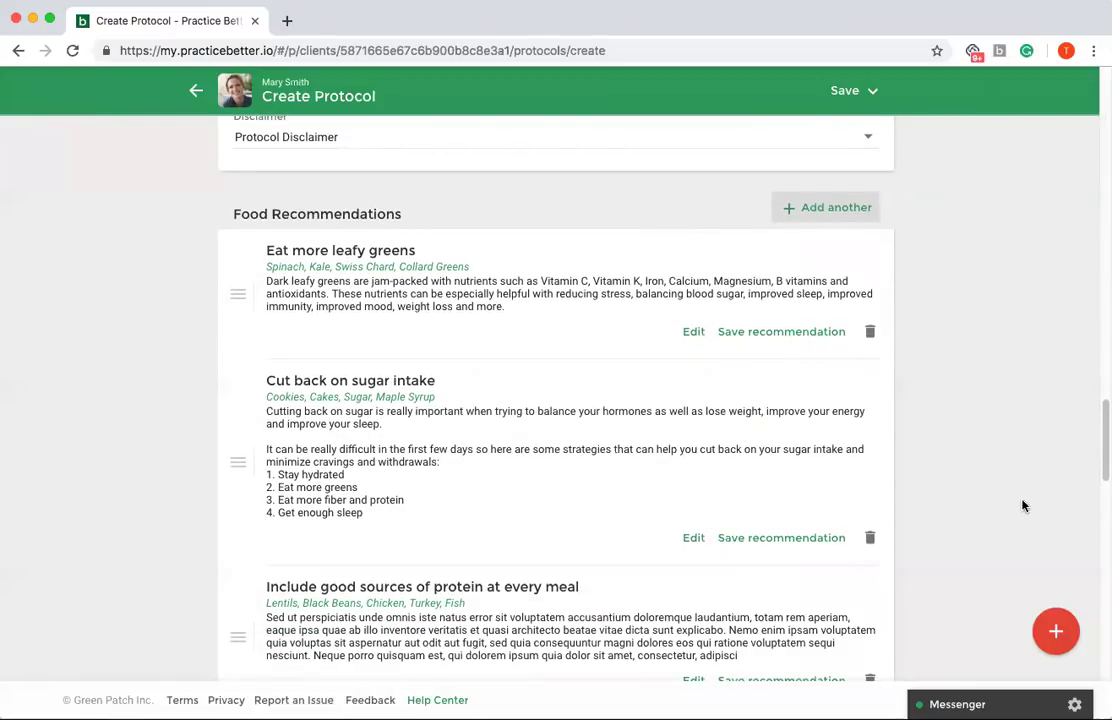
pyautogui.click(849, 212)
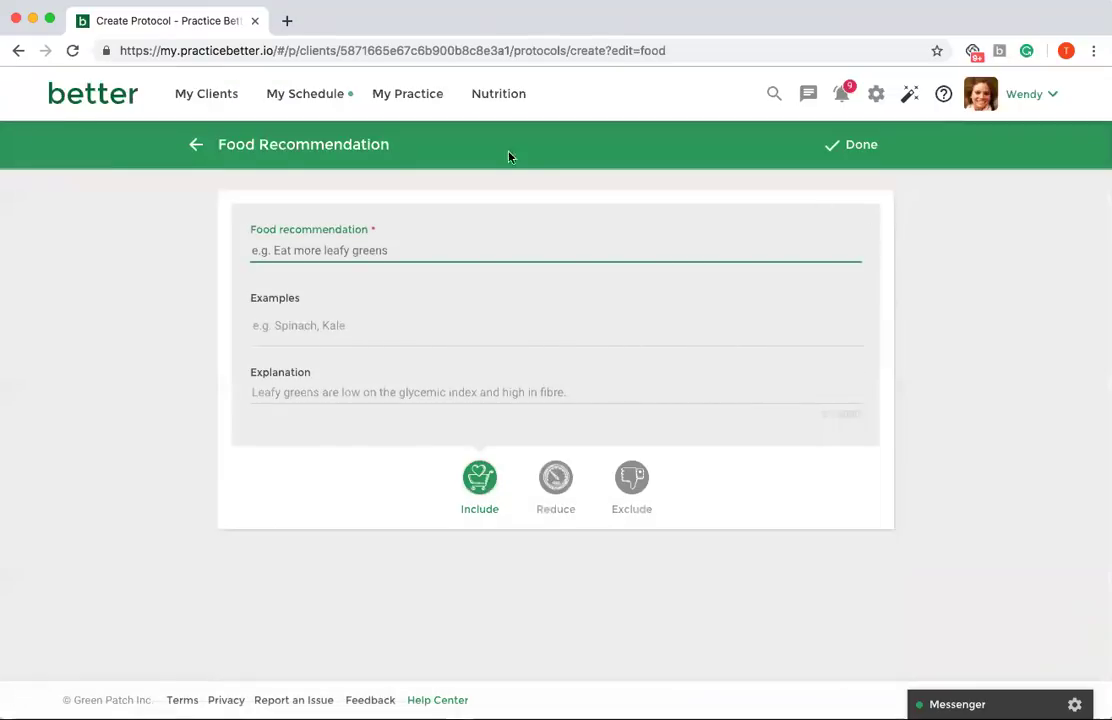
pyautogui.click(196, 145)
# Step: Search the saved recommendations for PROTEIN and add Include good sources of protein at every meal to the protocol
pyautogui.moveTo(1060, 628)
pyautogui.click(1052, 407)
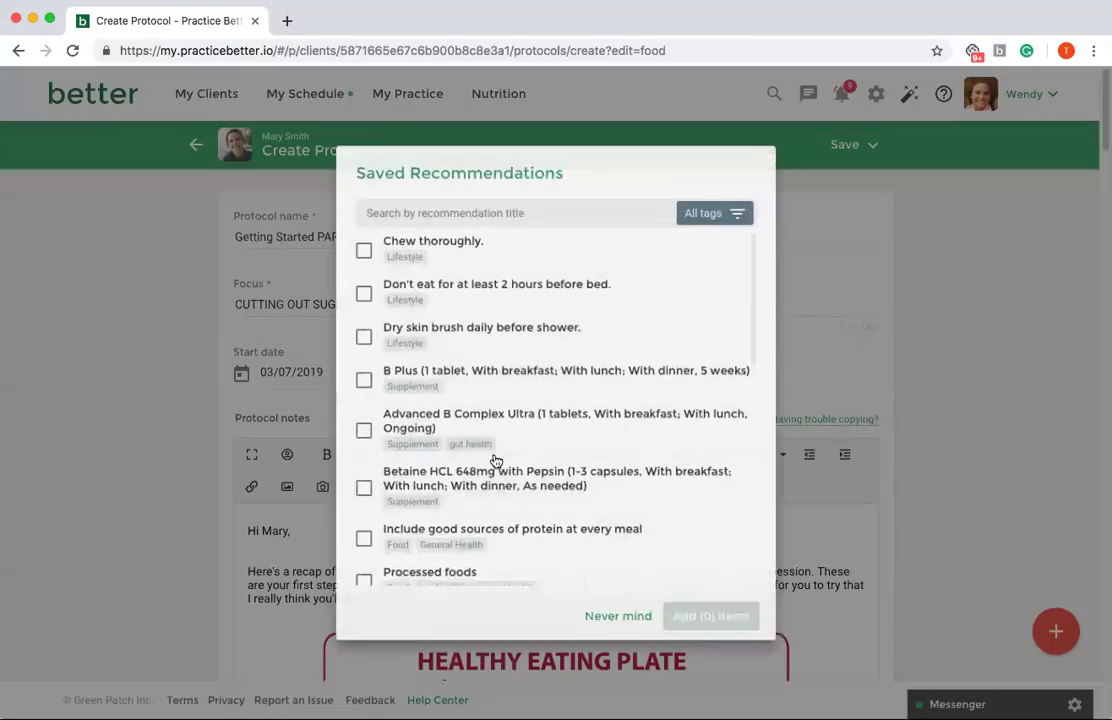
pyautogui.click(447, 205)
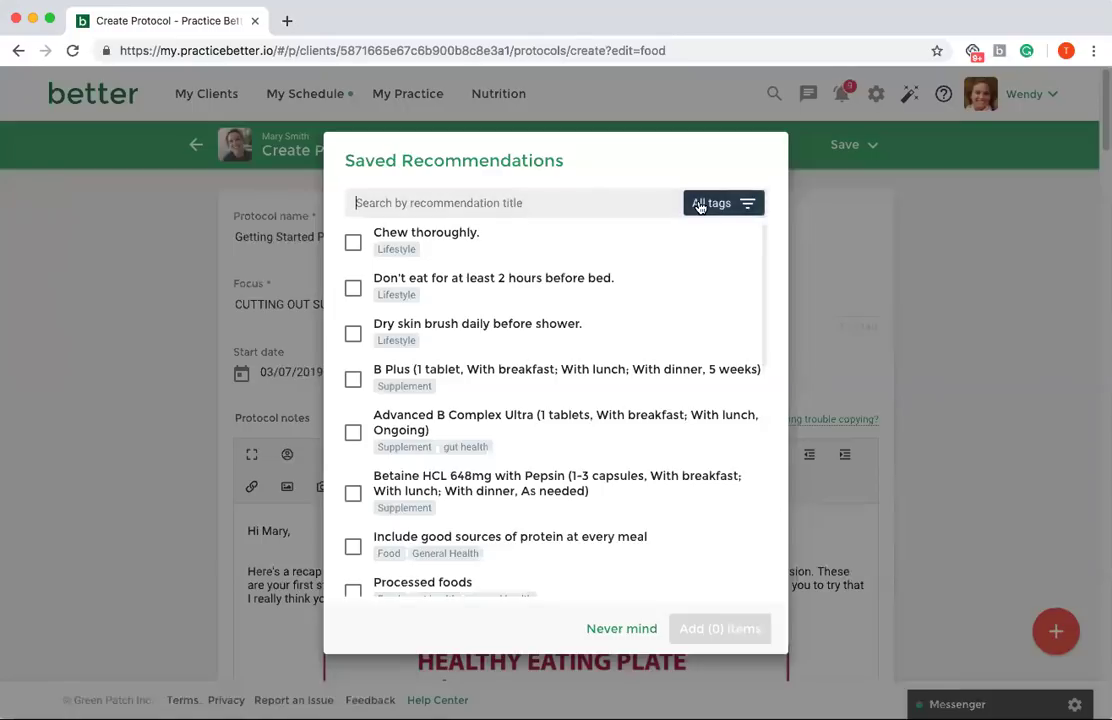
pyautogui.write('PROTEIN')
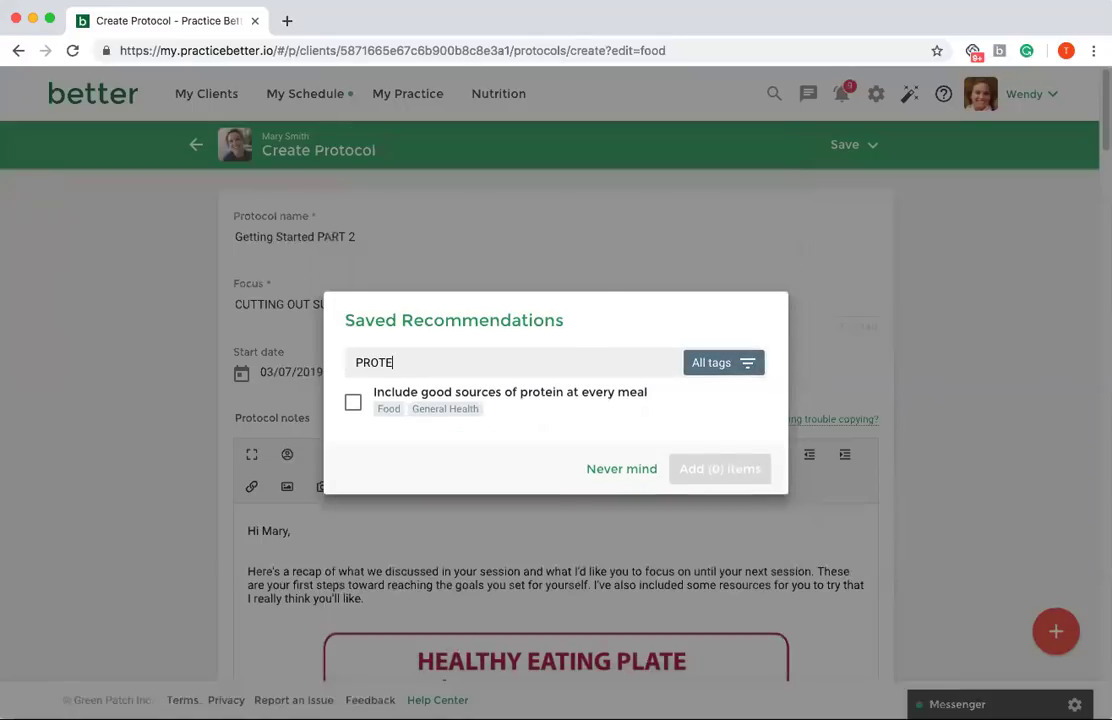
pyautogui.click(353, 404)
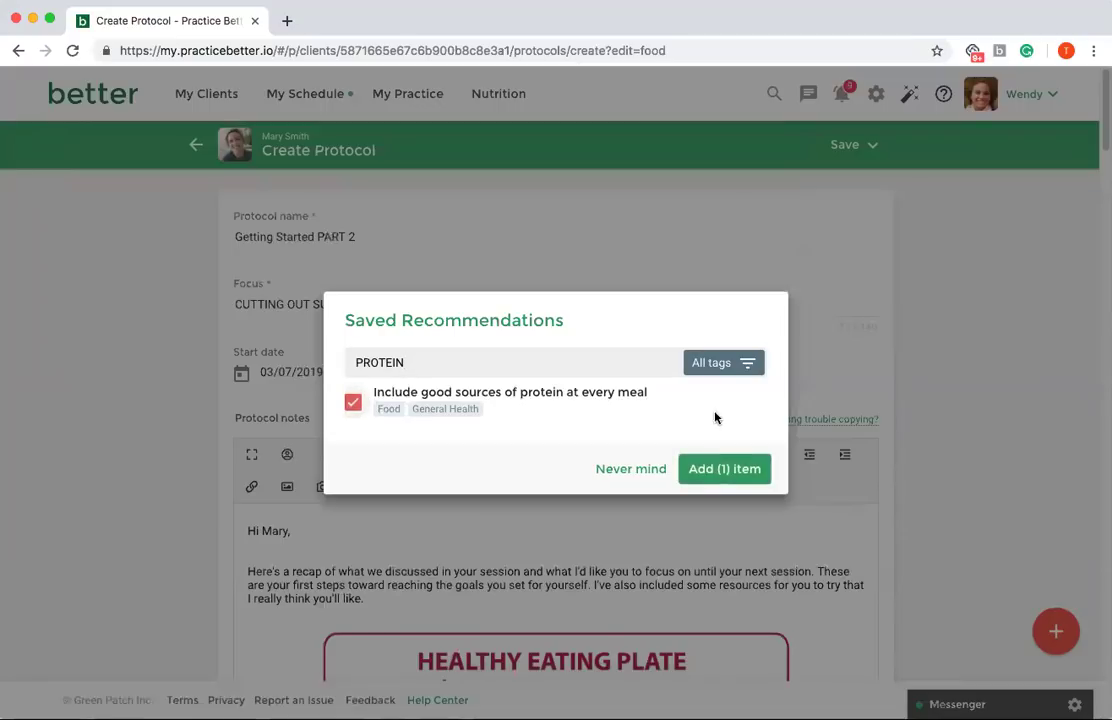
pyautogui.click(714, 471)
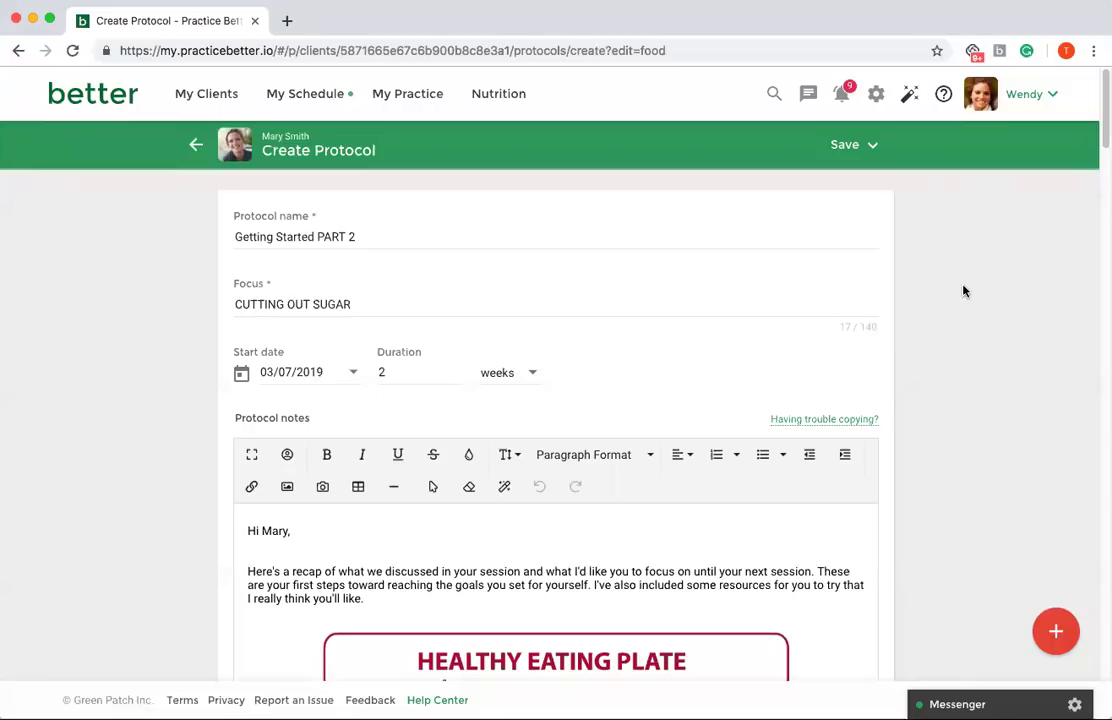
# Step: Remove the Processed foods and Avoid Dairy items from the protocol's food recommendations
pyautogui.scroll(-10, 975, 295)
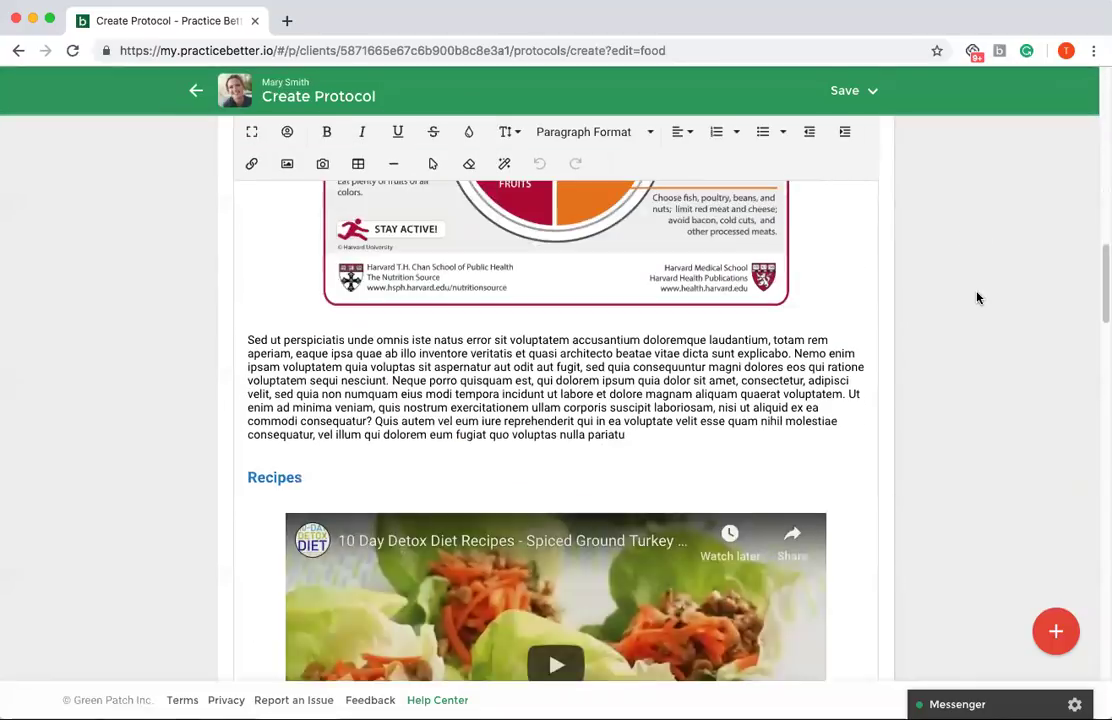
pyautogui.scroll(-15, 977, 297)
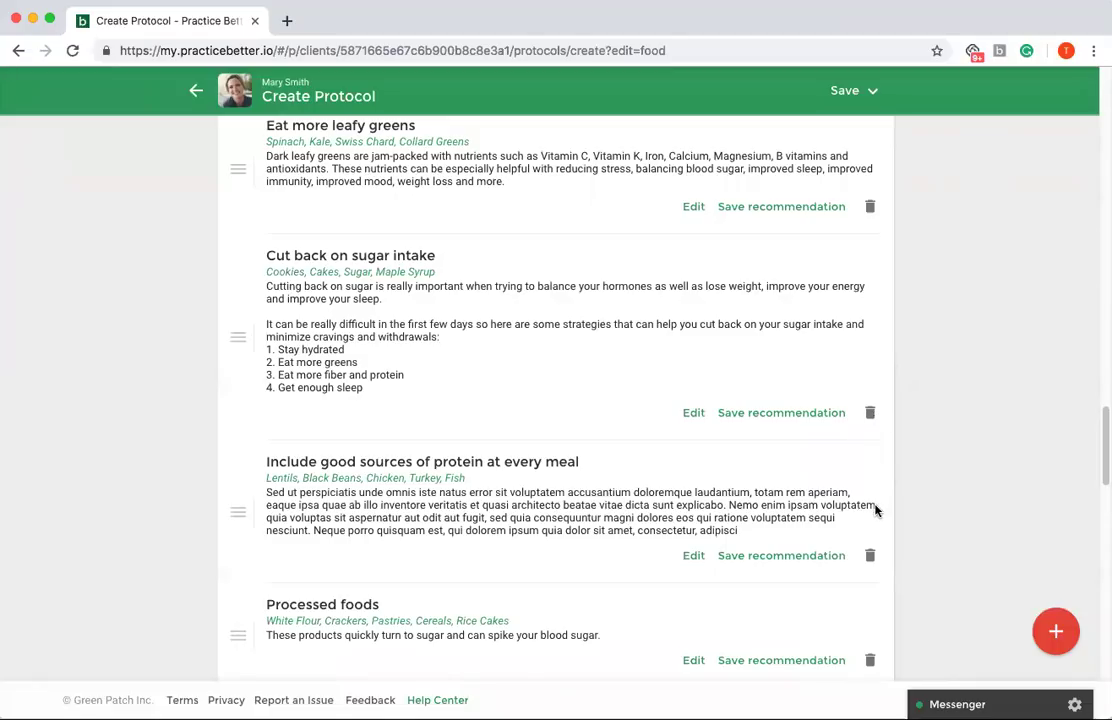
pyautogui.click(869, 660)
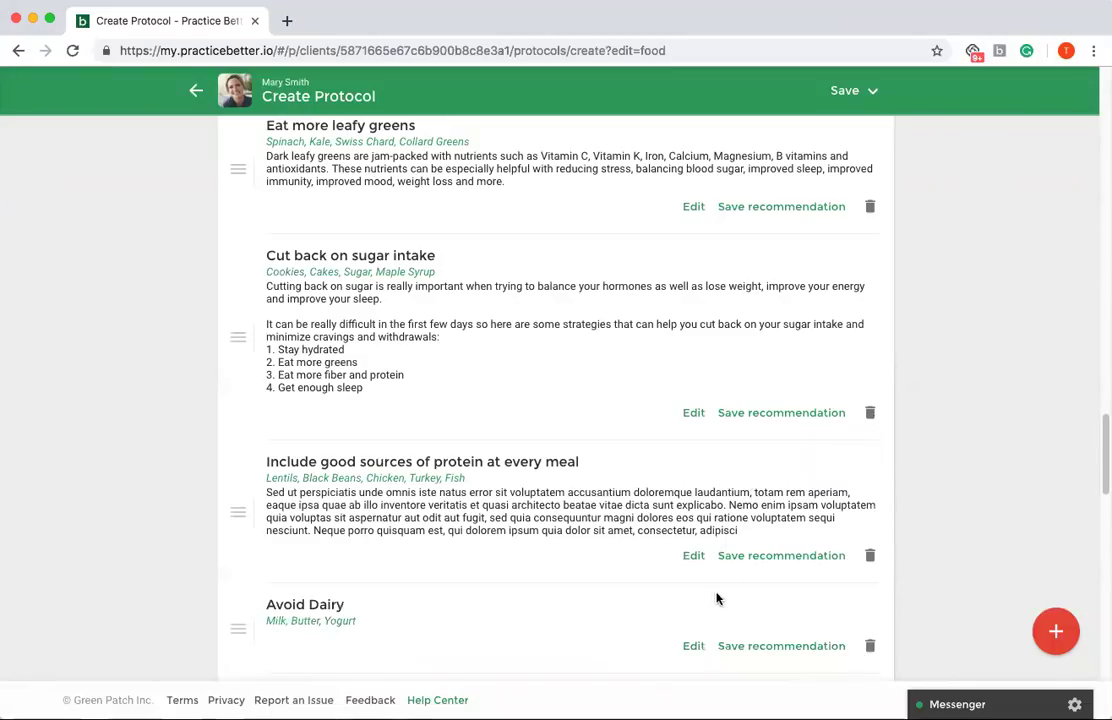
pyautogui.click(863, 645)
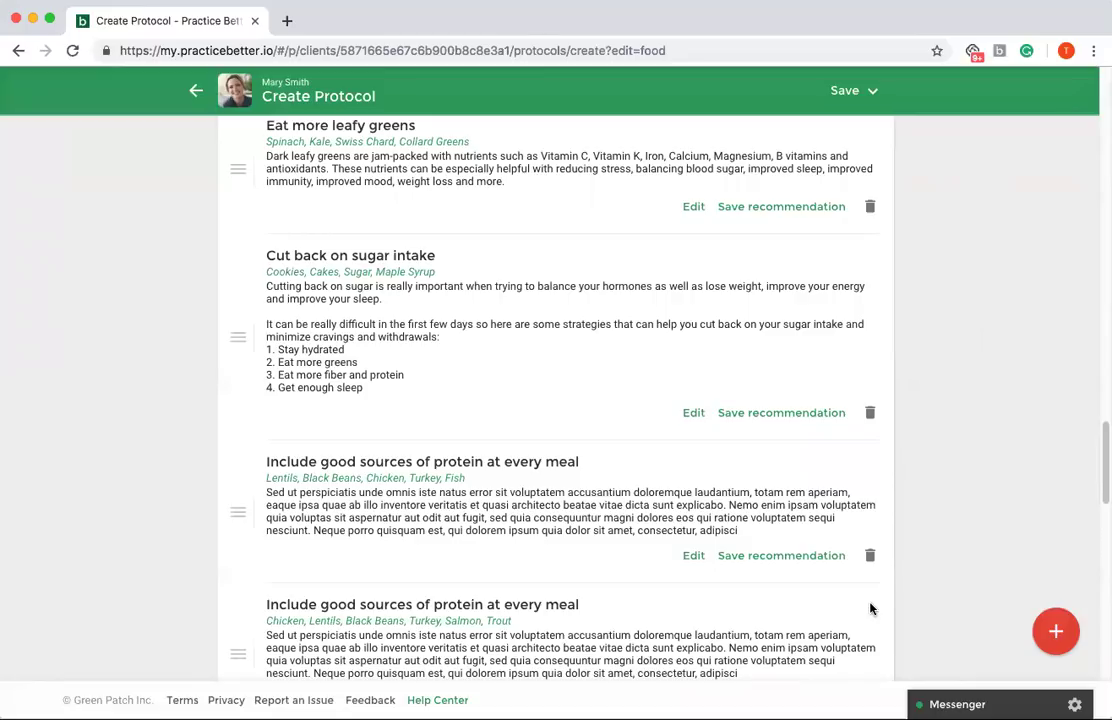
# Step: Publish the Getting Started PART 2 protocol to the client
pyautogui.scroll(1, 985, 446)
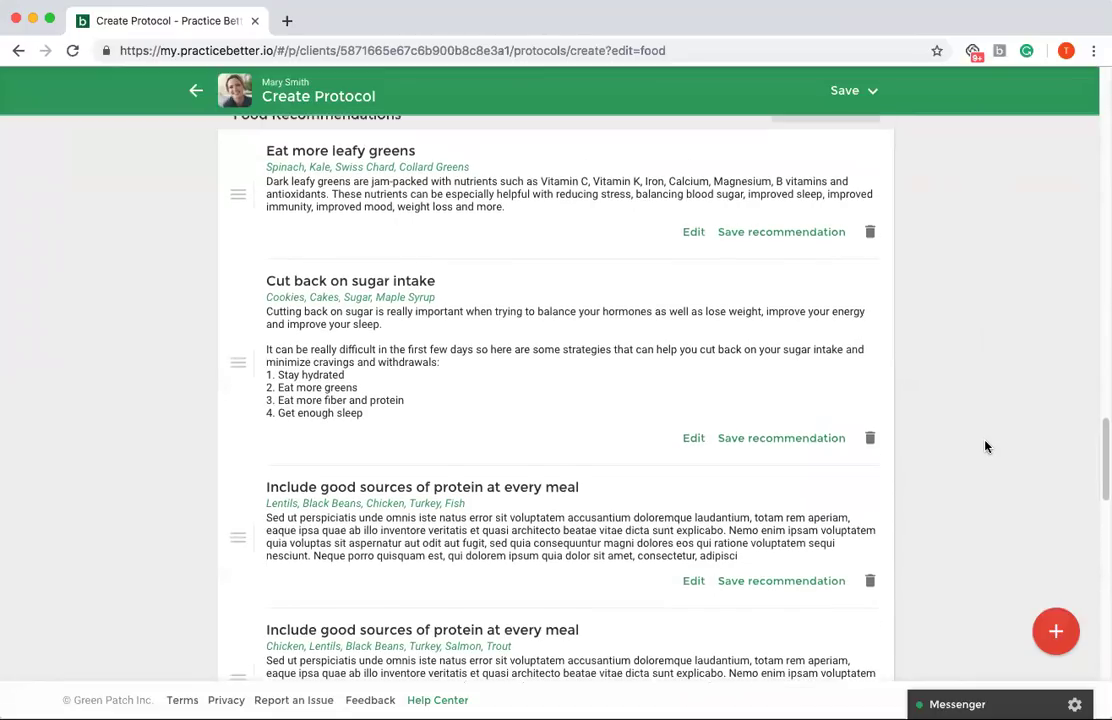
pyautogui.scroll(1, 985, 446)
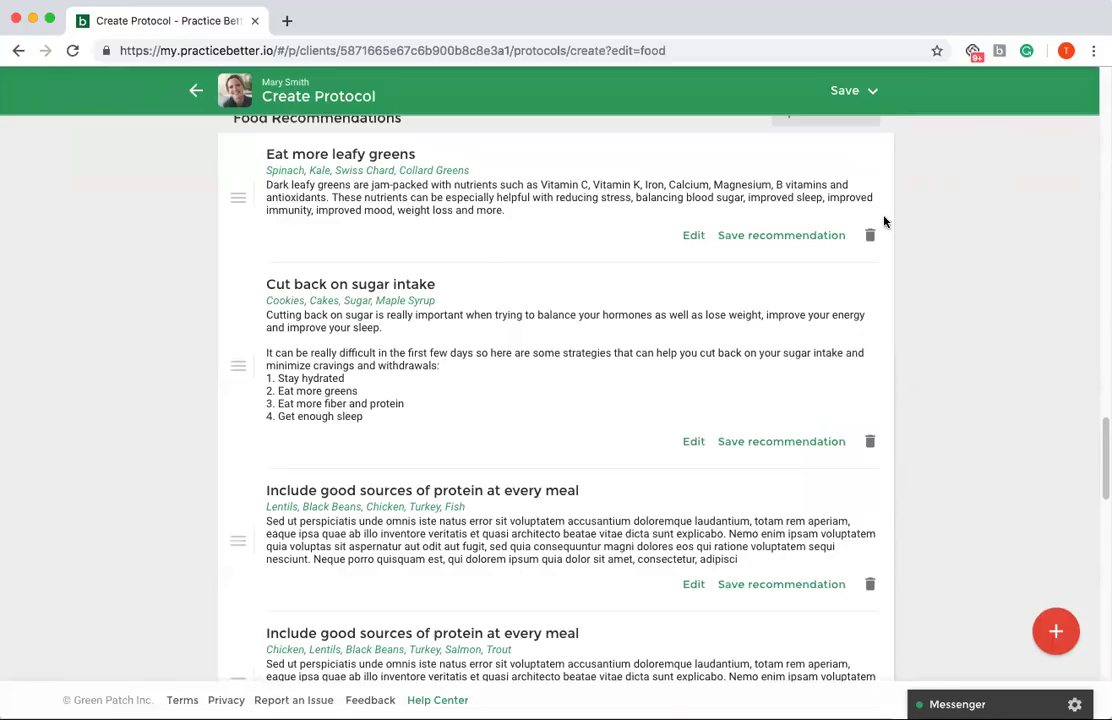
pyautogui.click(853, 91)
pyautogui.click(806, 307)
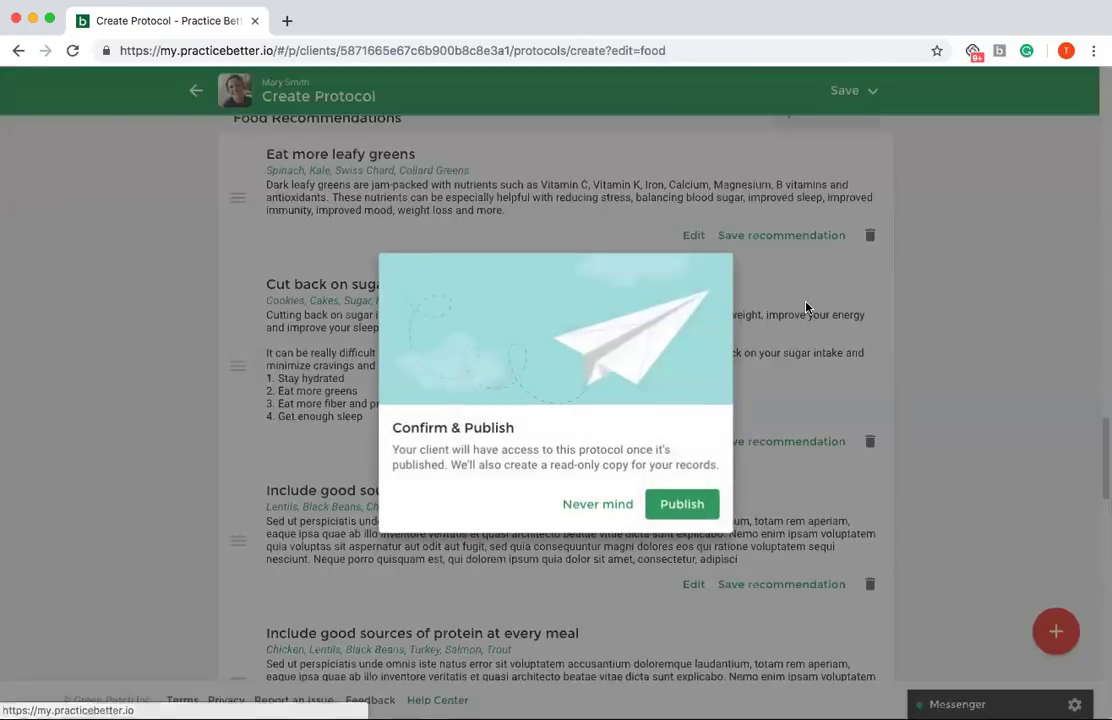
pyautogui.click(696, 507)
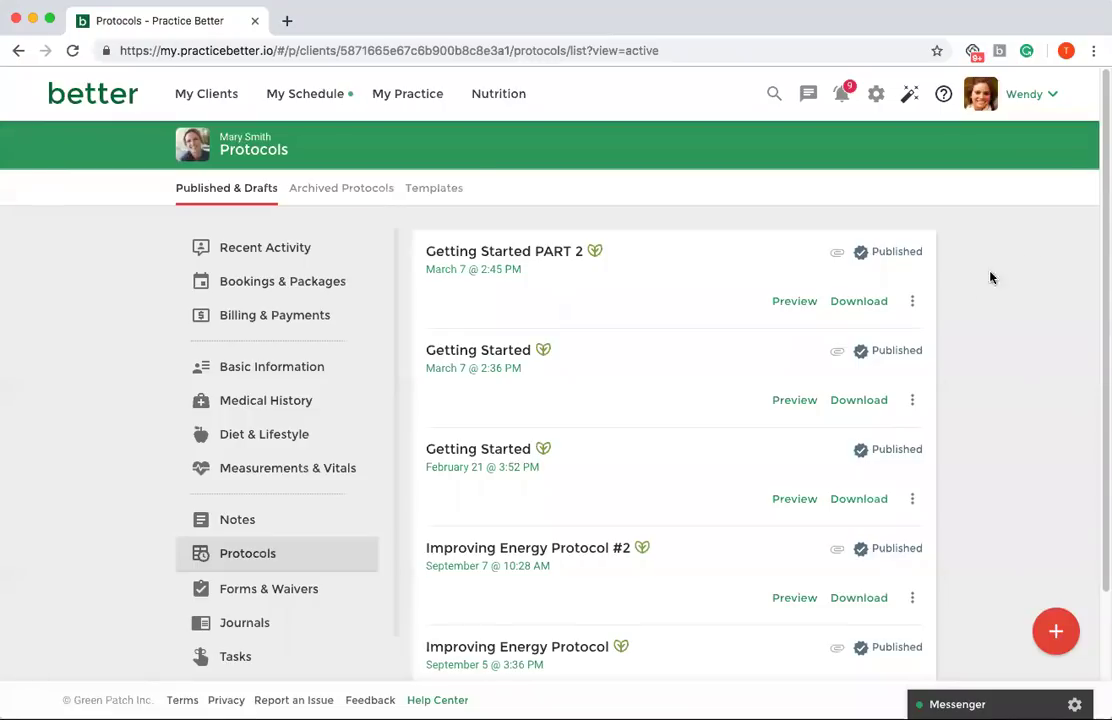
# Step: Preview the published Getting Started PART 2 protocol through its supplements schedule and return to the protocol list
pyautogui.click(809, 313)
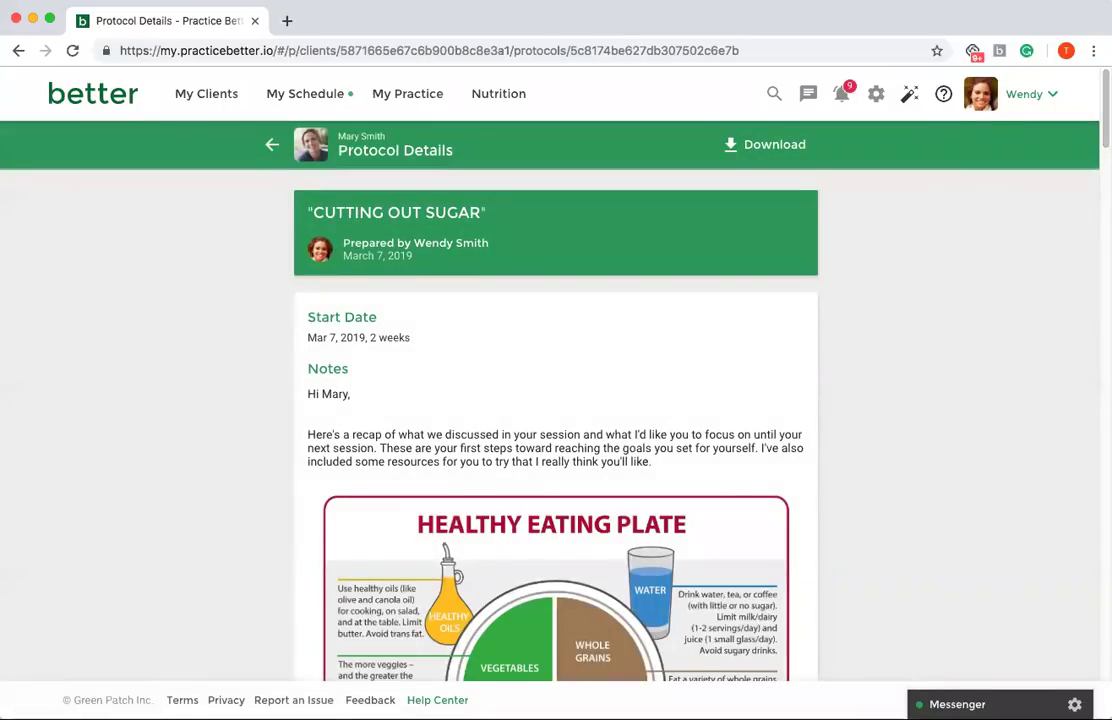
pyautogui.scroll(-15, 1093, 375)
pyautogui.scroll(-20, 1093, 375)
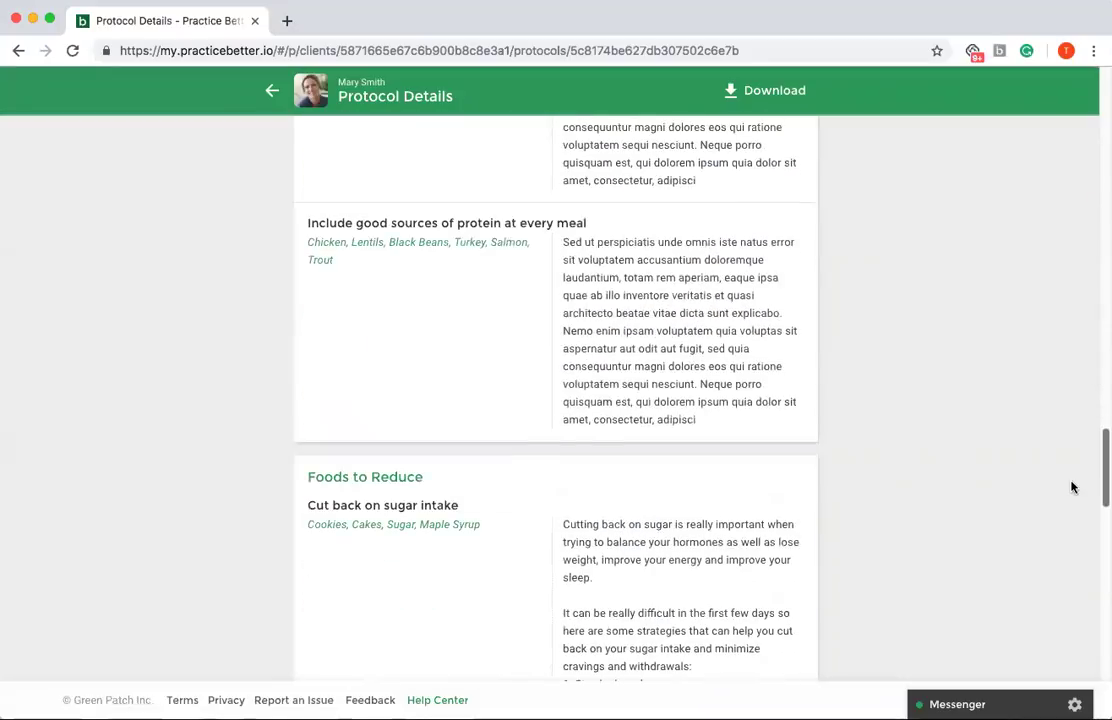
pyautogui.scroll(-3, 1067, 608)
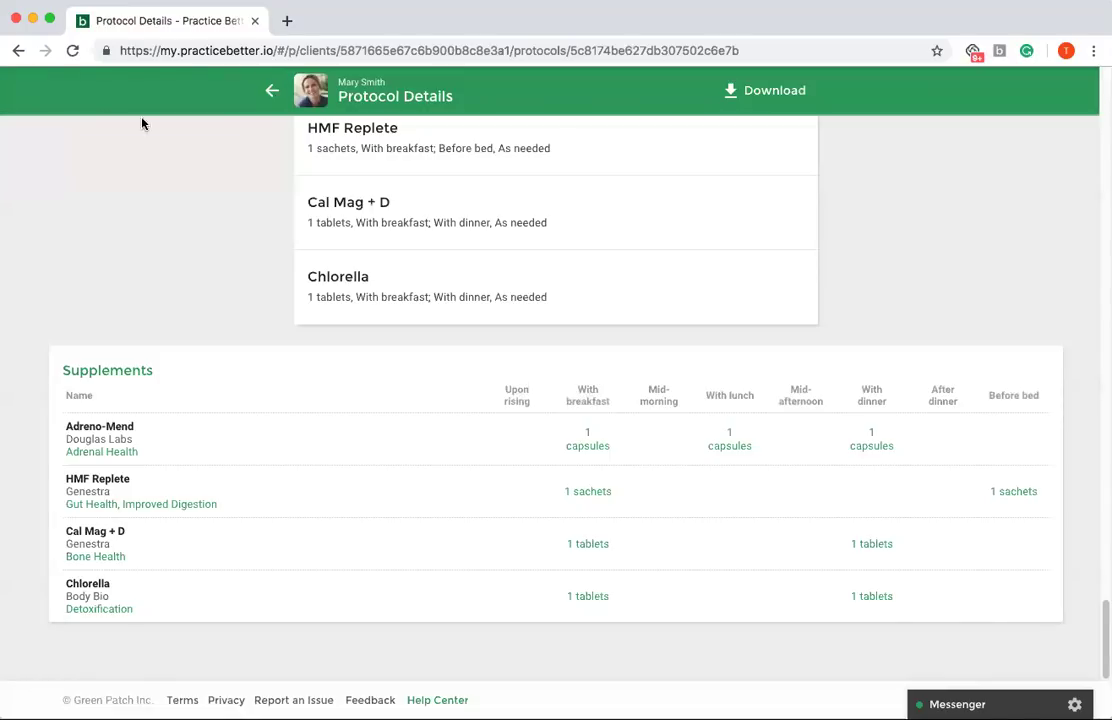
pyautogui.click(271, 90)
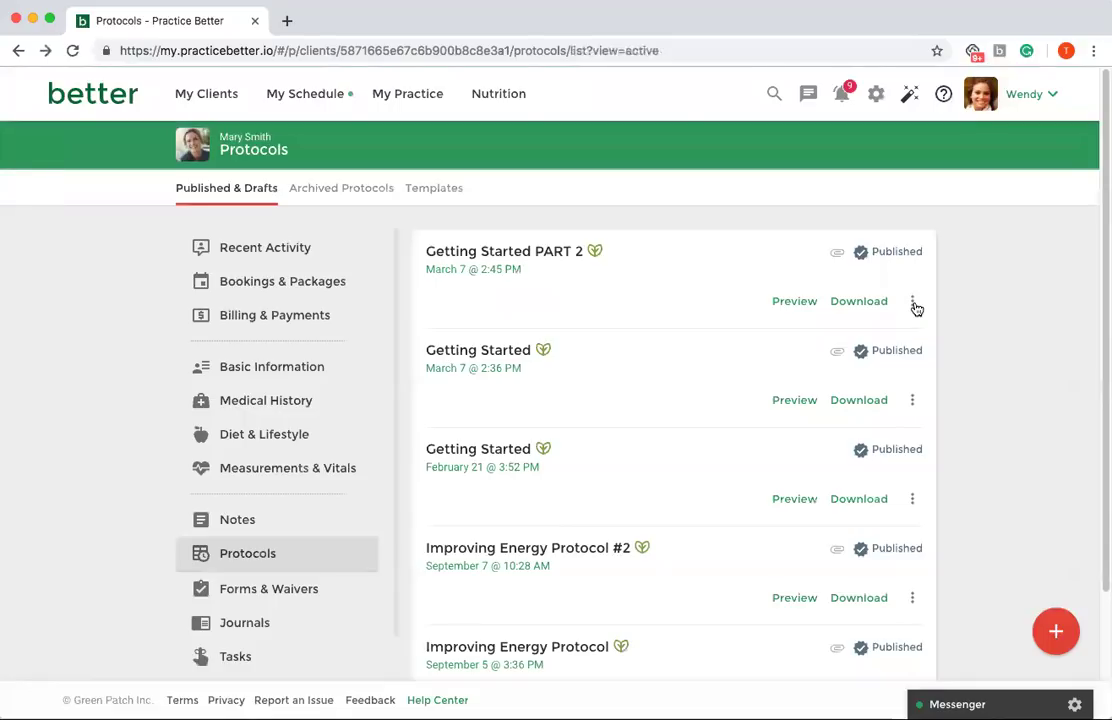
# Step: Open the Getting Started PART 2 protocol in the hub, look through its contents and close it
pyautogui.click(913, 303)
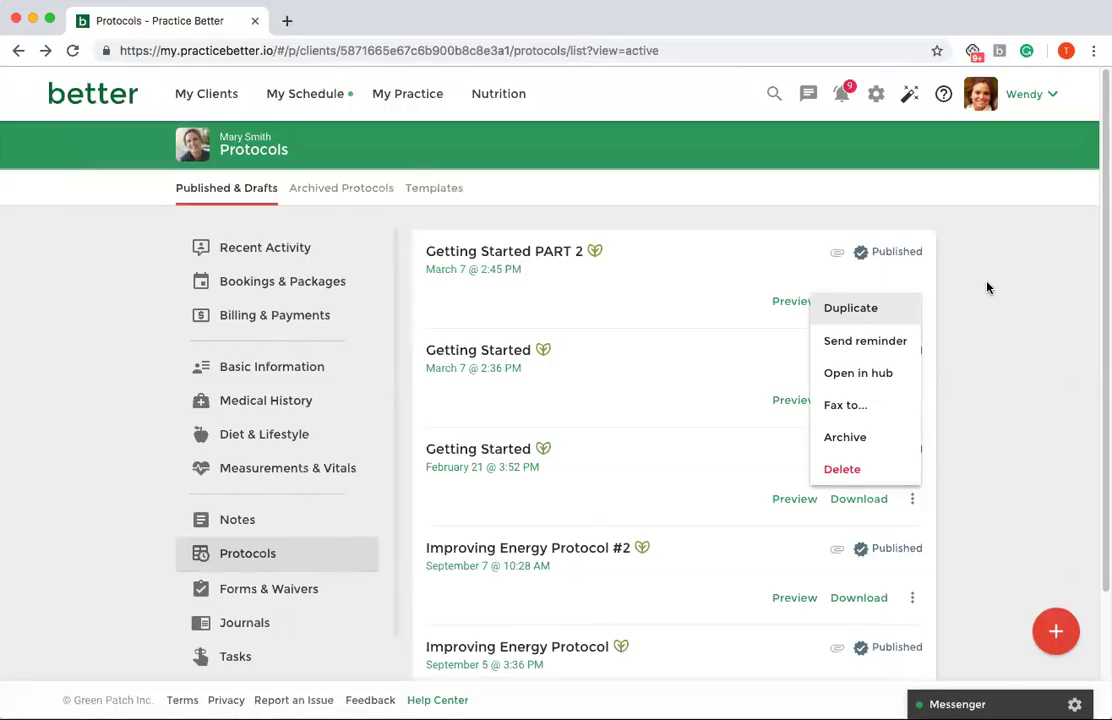
pyautogui.click(892, 378)
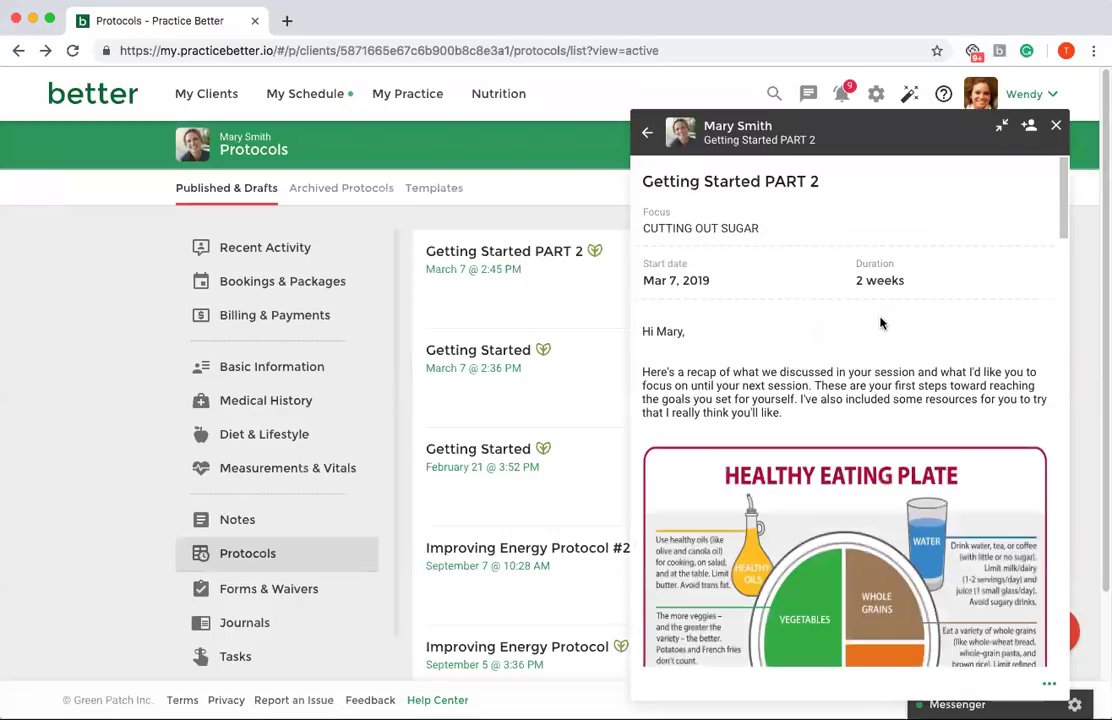
pyautogui.scroll(-10, 881, 323)
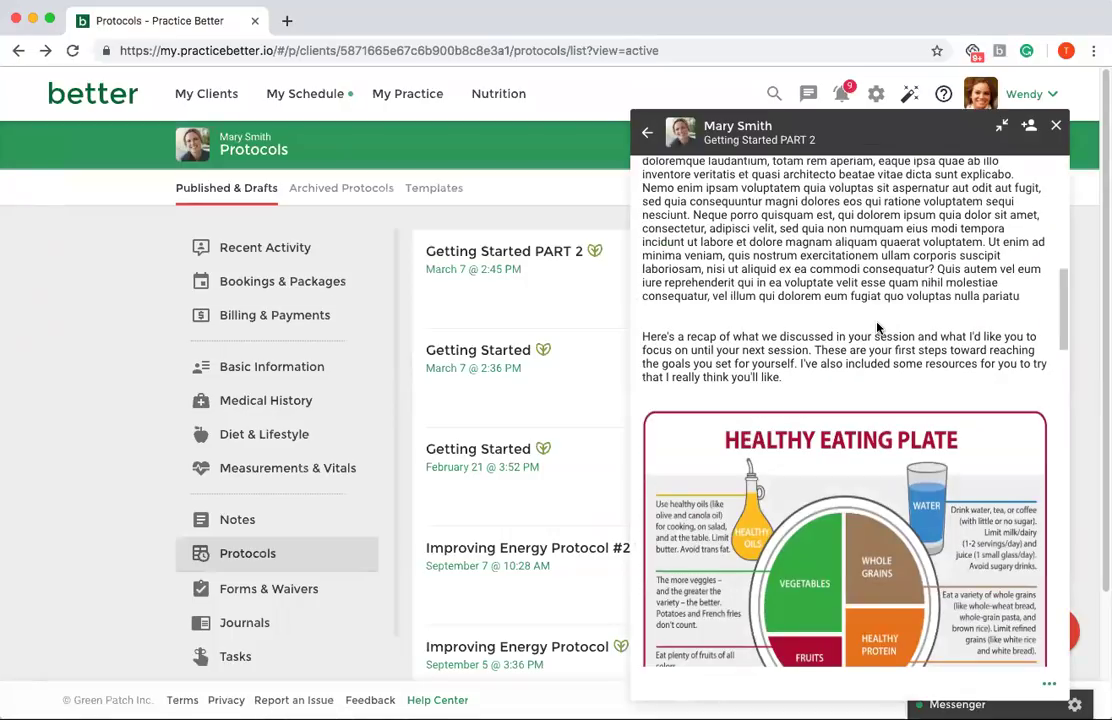
pyautogui.click(1056, 125)
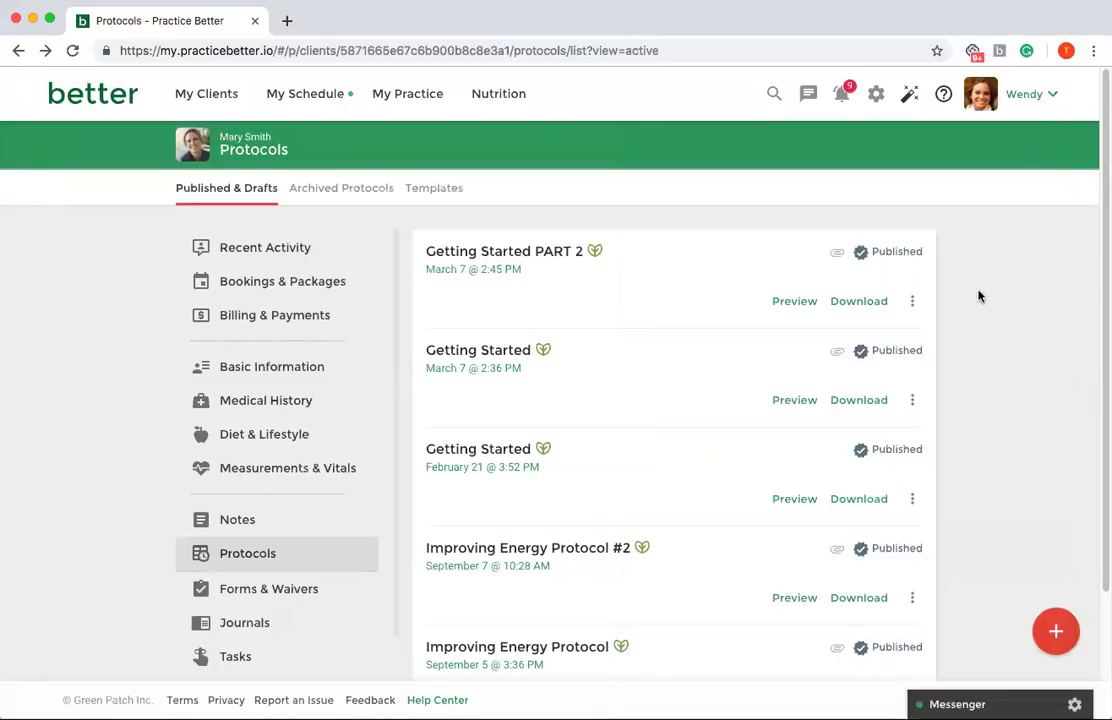
# Step: View the fax form for the Getting Started PART 2 protocol and dismiss it without sending
pyautogui.click(912, 301)
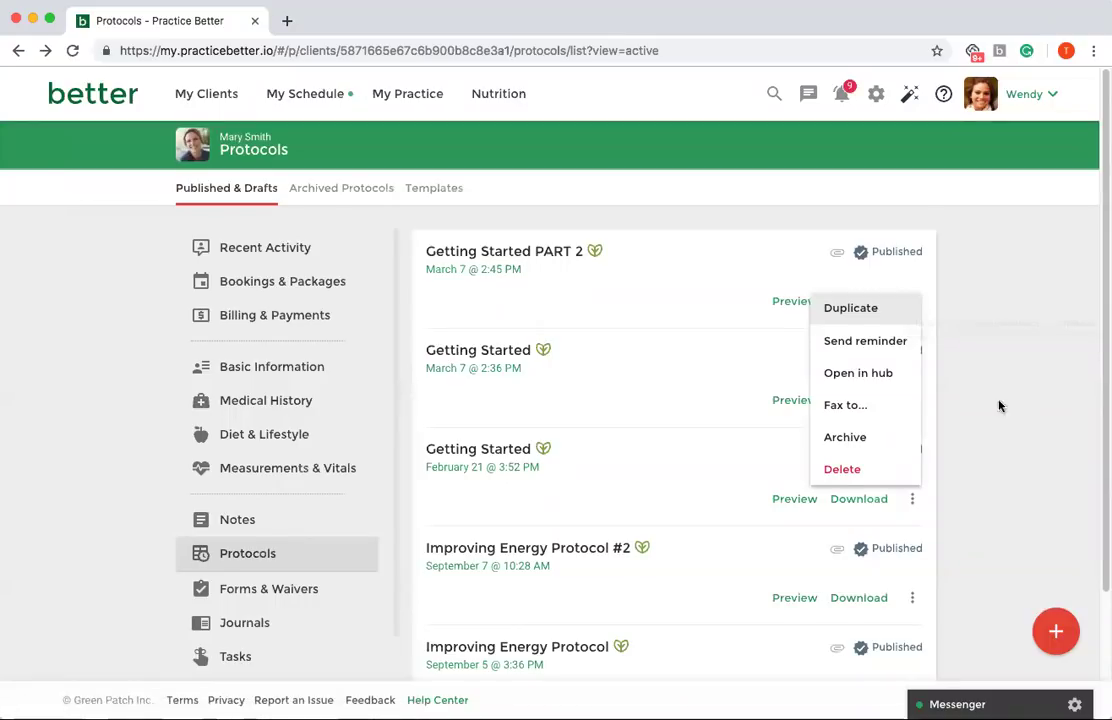
pyautogui.click(862, 407)
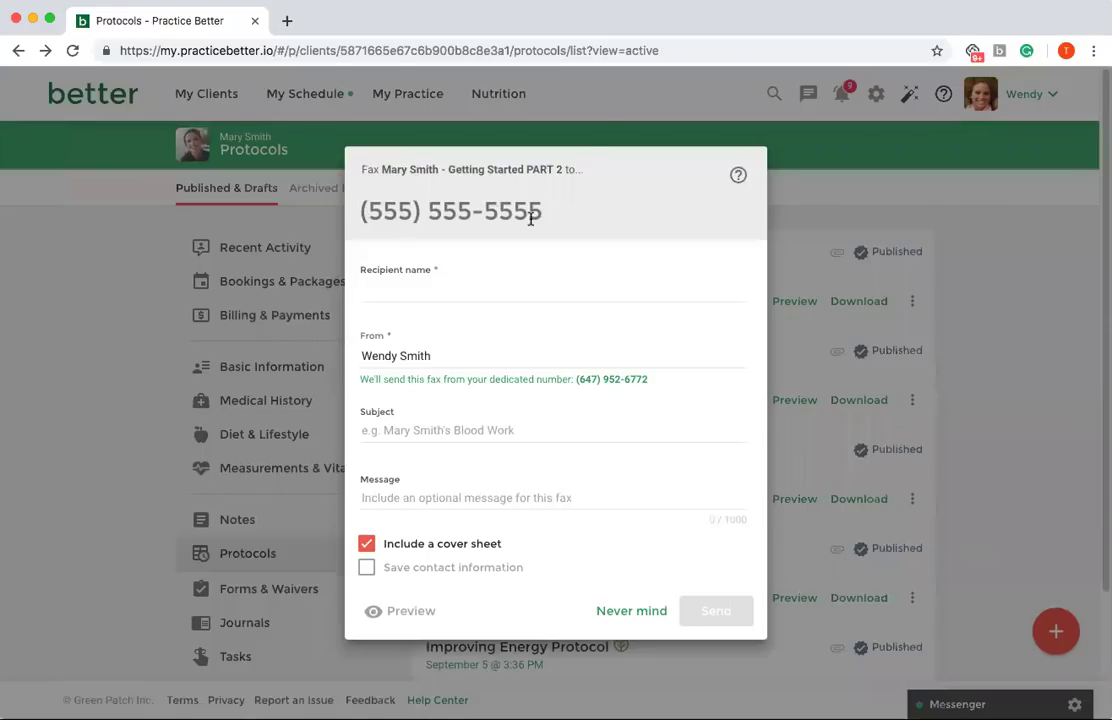
pyautogui.click(628, 612)
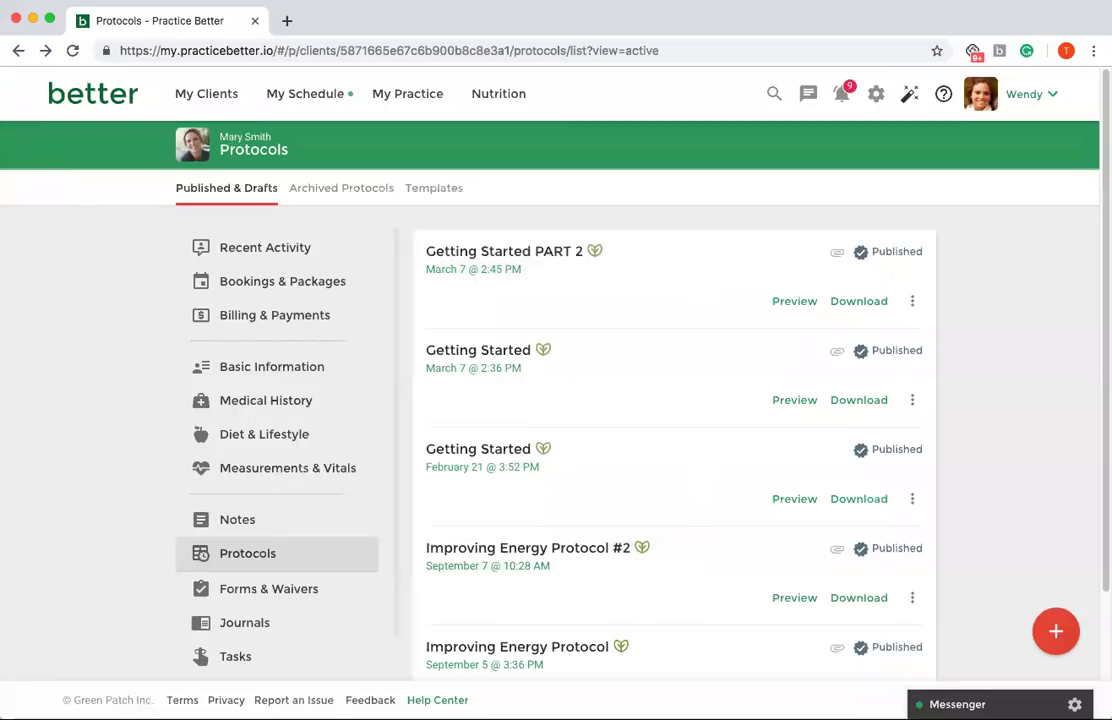
# Step: Check the actions available for the Getting Started PART 2 protocol and view the client's archived protocols
pyautogui.click(913, 299)
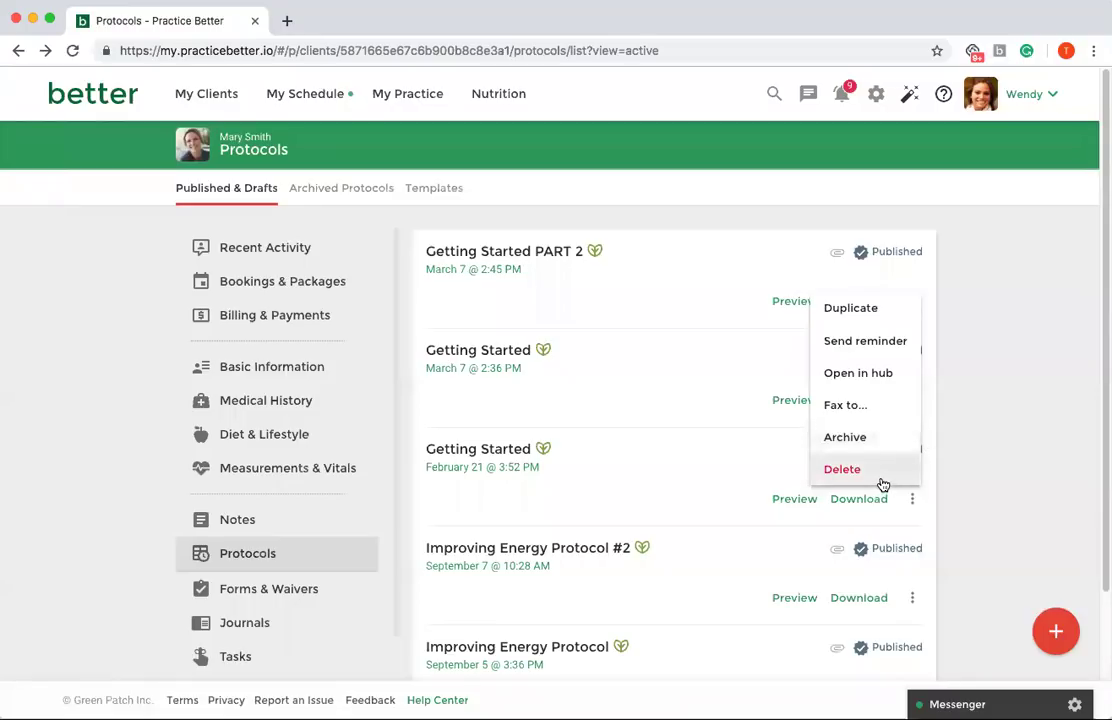
pyautogui.click(347, 192)
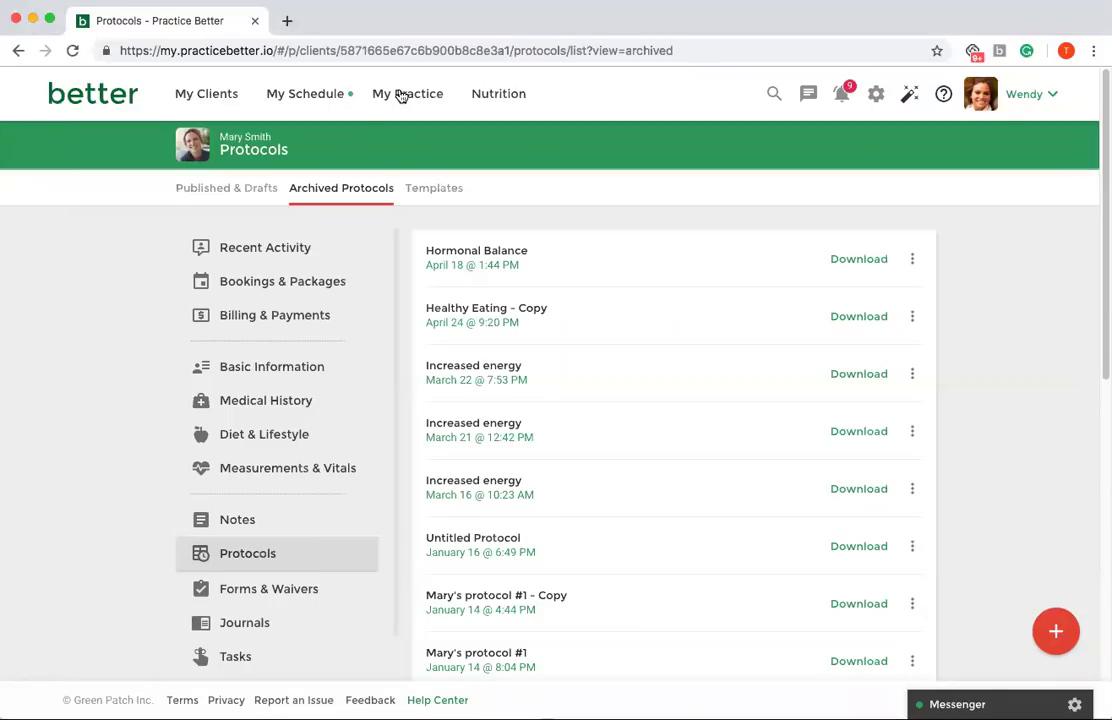
# Step: Open the practice's protocol templates and look through the list of saved recommendations
pyautogui.click(400, 95)
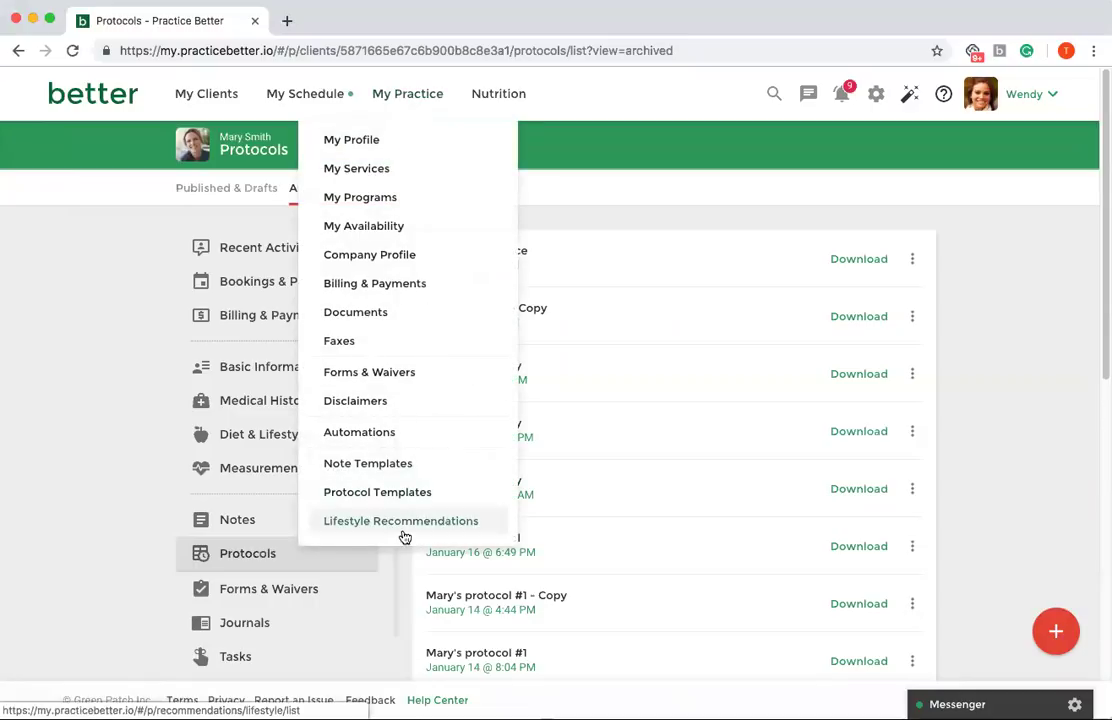
pyautogui.click(417, 497)
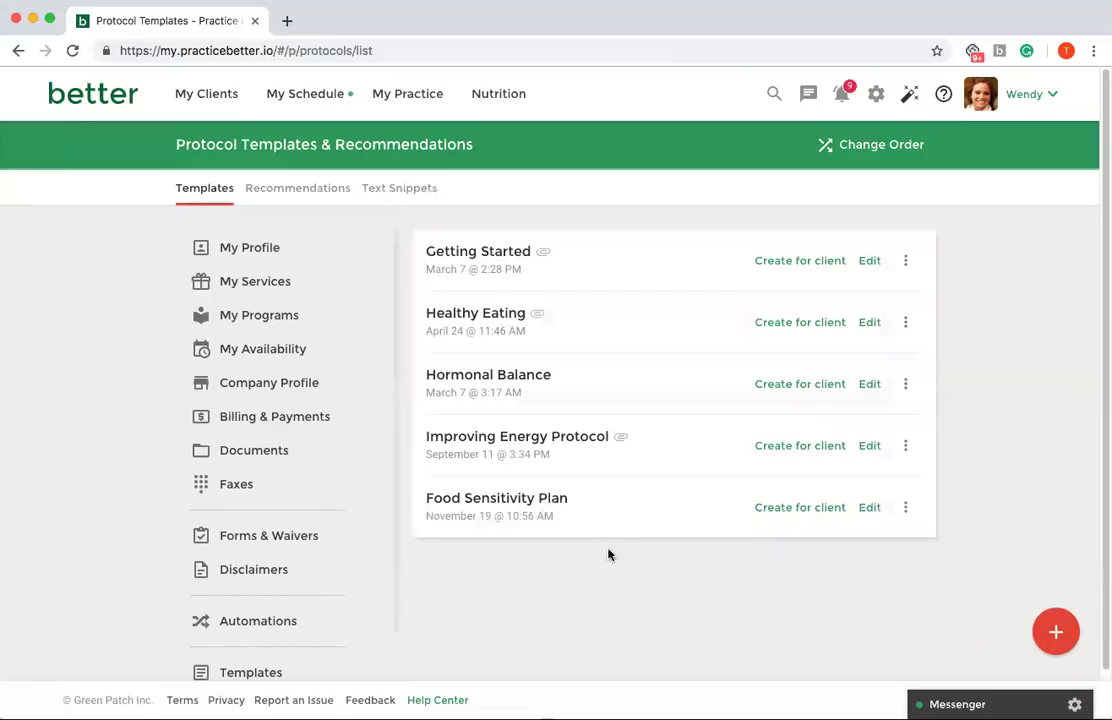
pyautogui.click(313, 194)
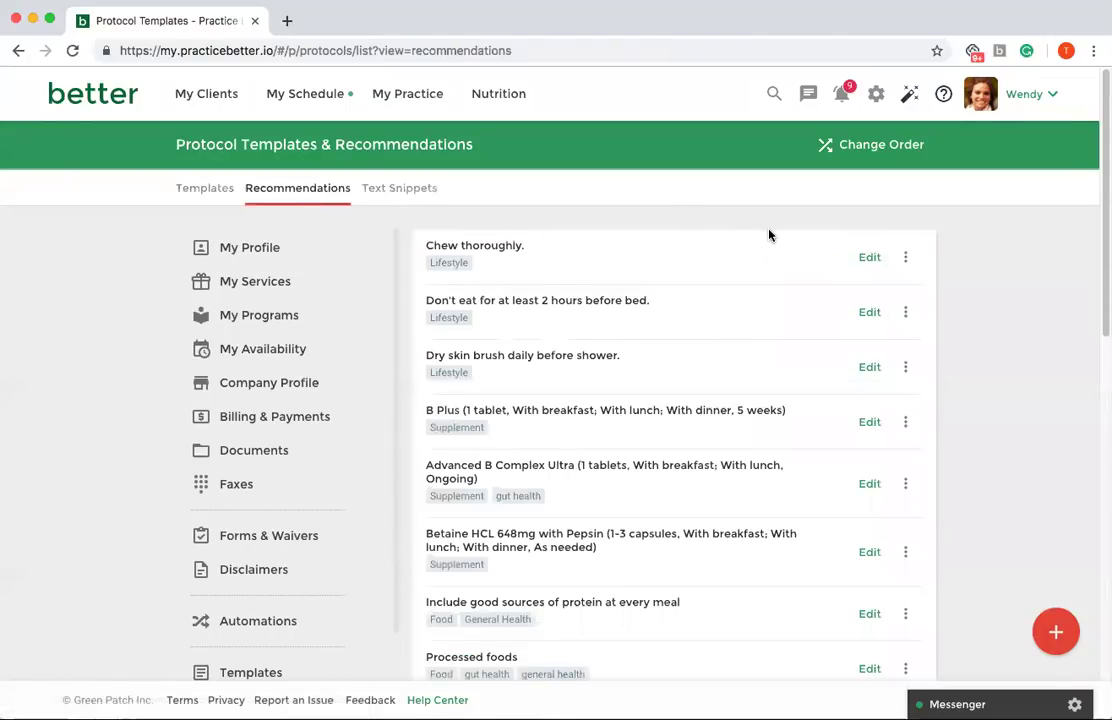
pyautogui.scroll(-4, 772, 250)
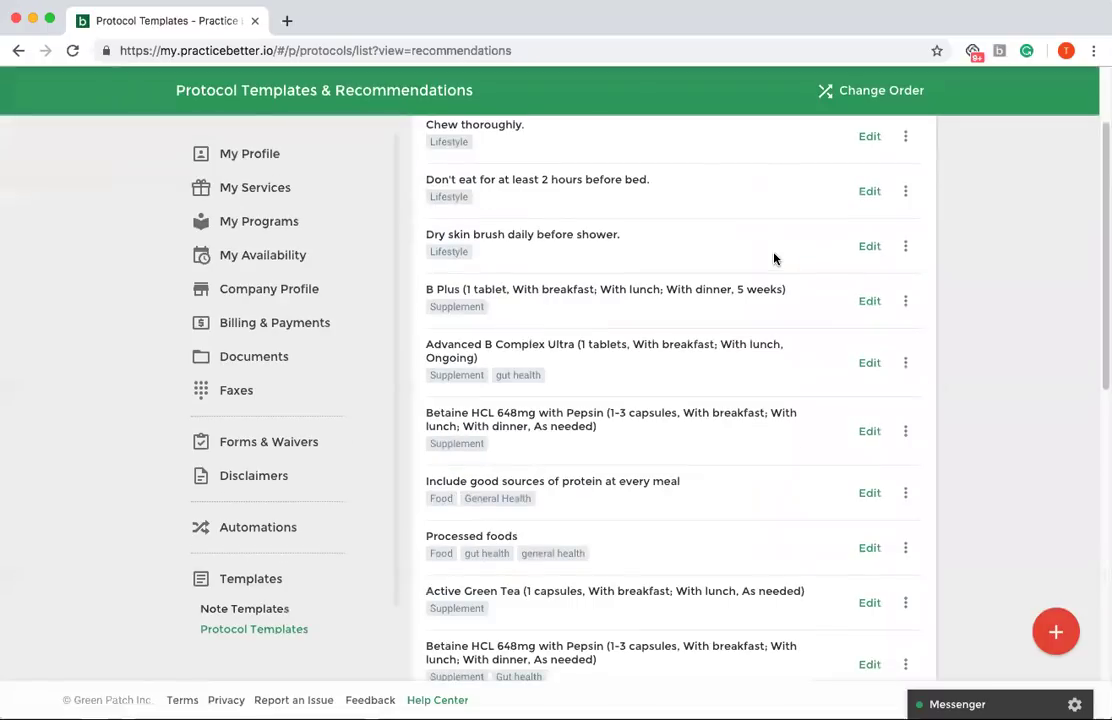
pyautogui.scroll(-4, 774, 257)
pyautogui.scroll(8, 774, 256)
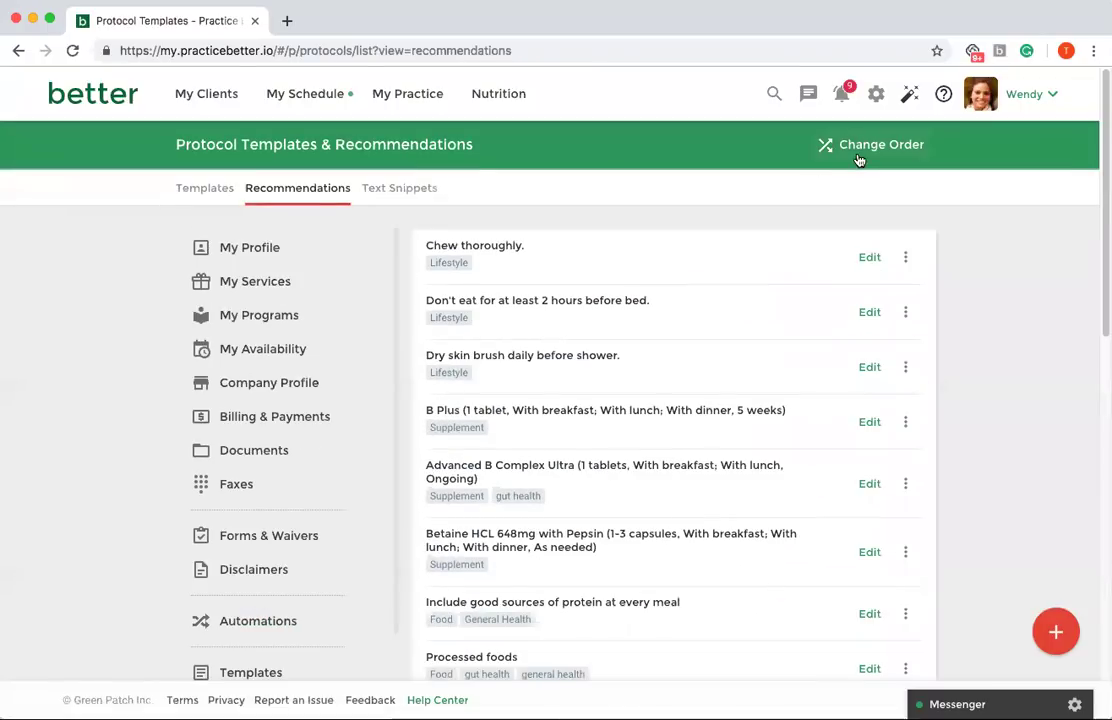
# Step: Inspect the editor and the title and tags form of the "Don't eat for at least 2 hours before bed." recommendation without changing it
pyautogui.click(867, 314)
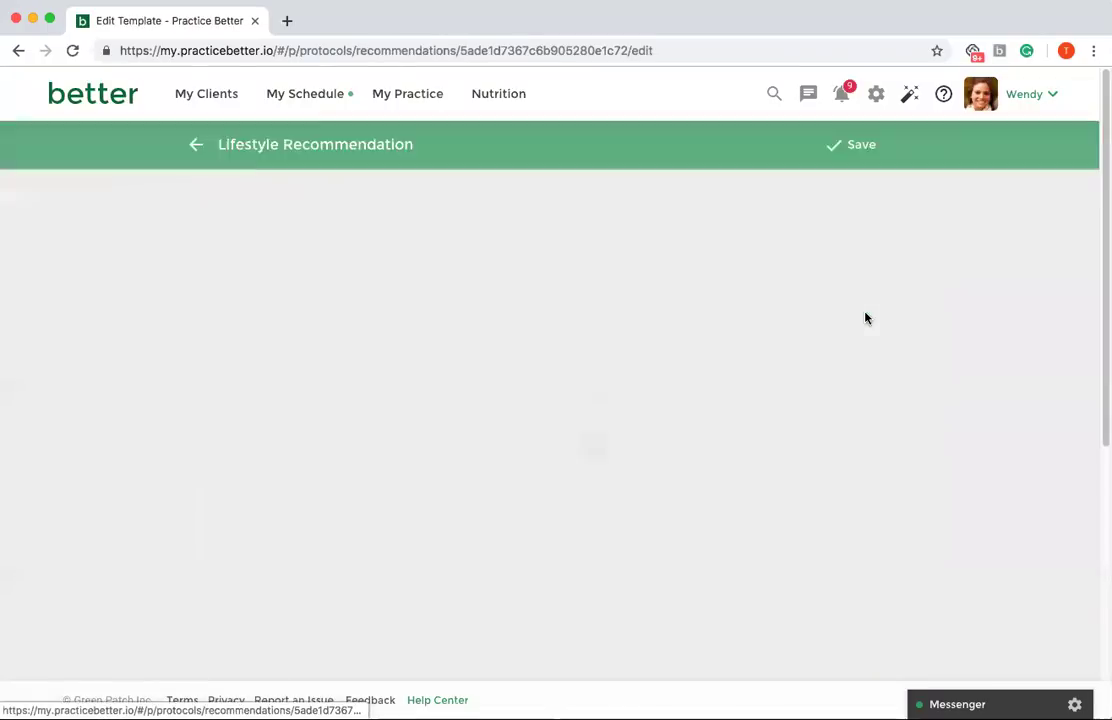
pyautogui.click(196, 144)
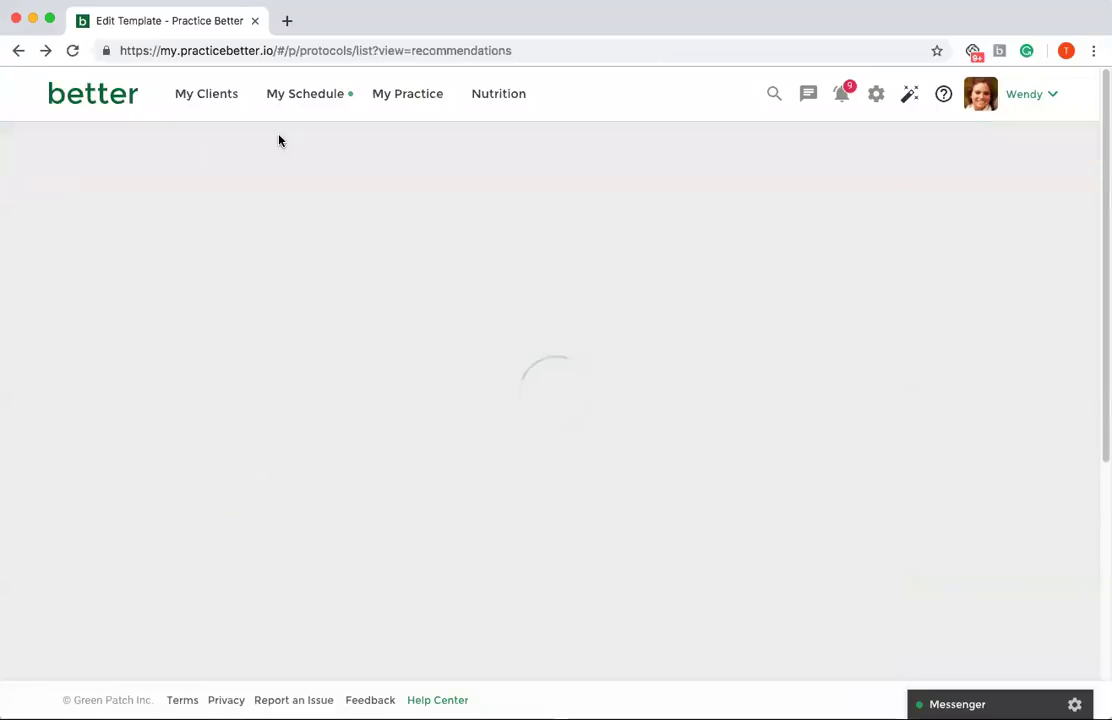
pyautogui.click(906, 312)
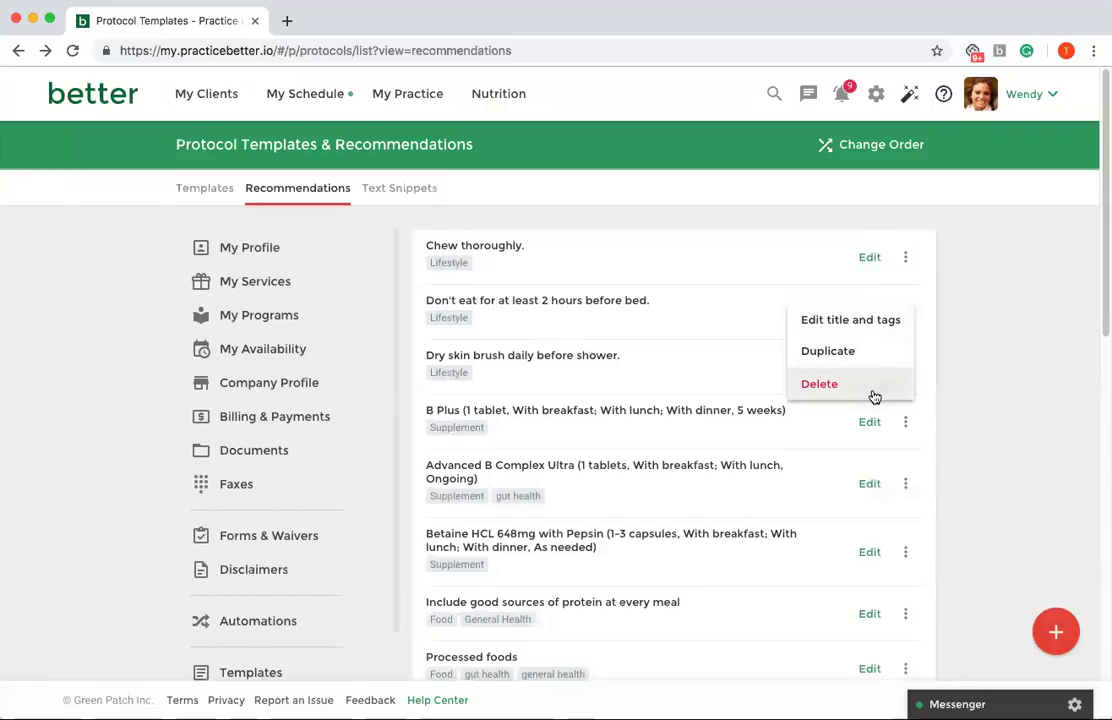
pyautogui.click(874, 329)
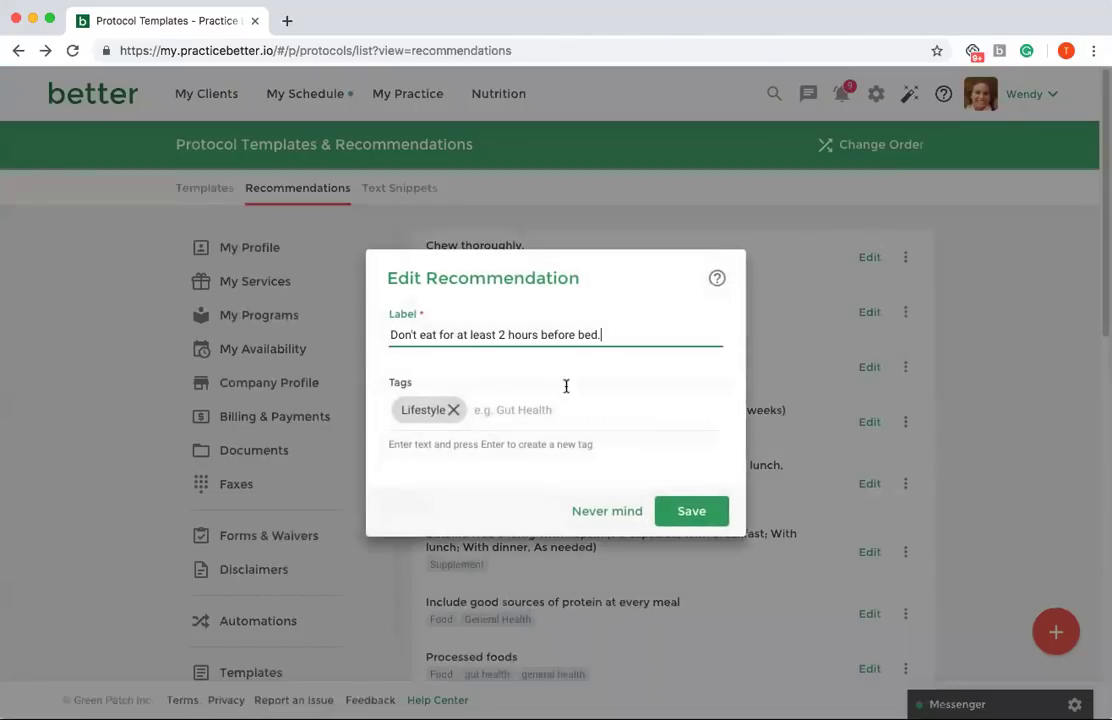
pyautogui.click(626, 524)
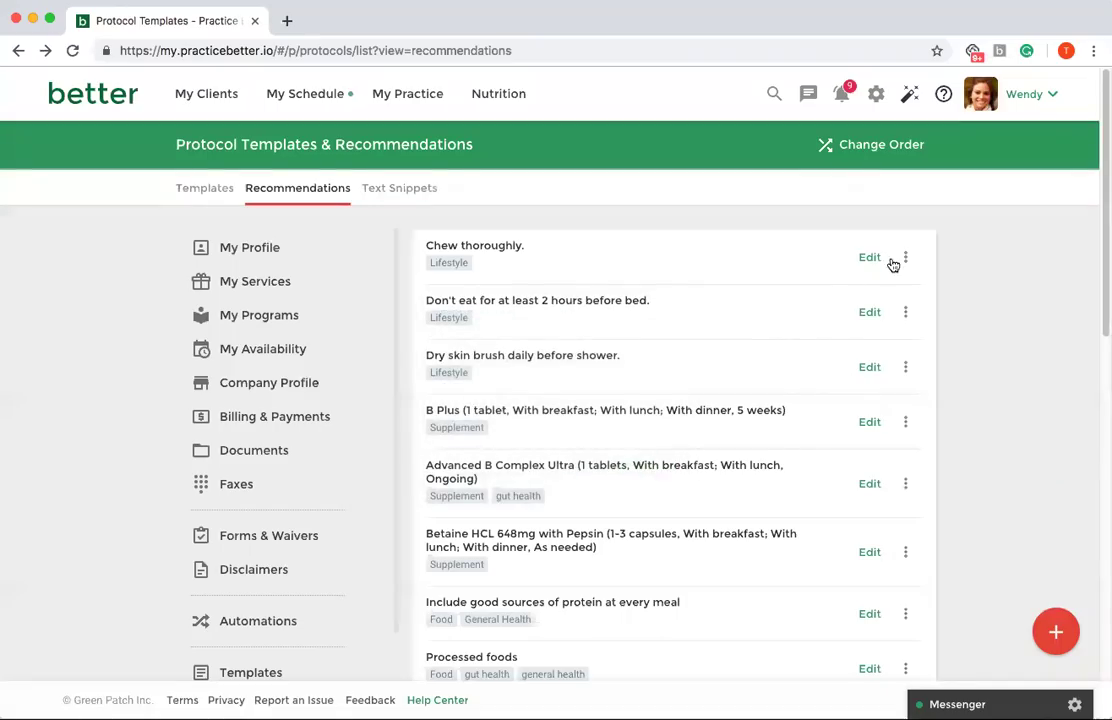
# Step: Delete the "Chew thoroughly." recommendation from the saved recommendations
pyautogui.click(906, 257)
pyautogui.click(897, 333)
pyautogui.click(650, 437)
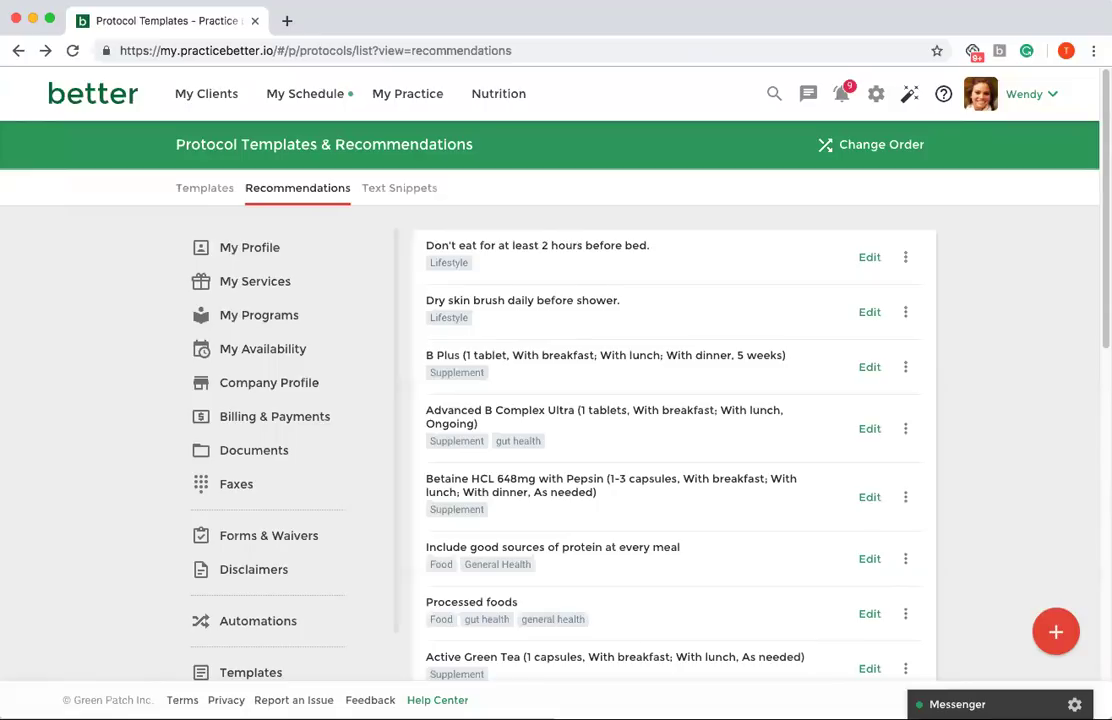
# Step: Add the curated Detoxification lifestyle recommendation "Dry skin brush daily before shower." to the favorites
pyautogui.click(390, 97)
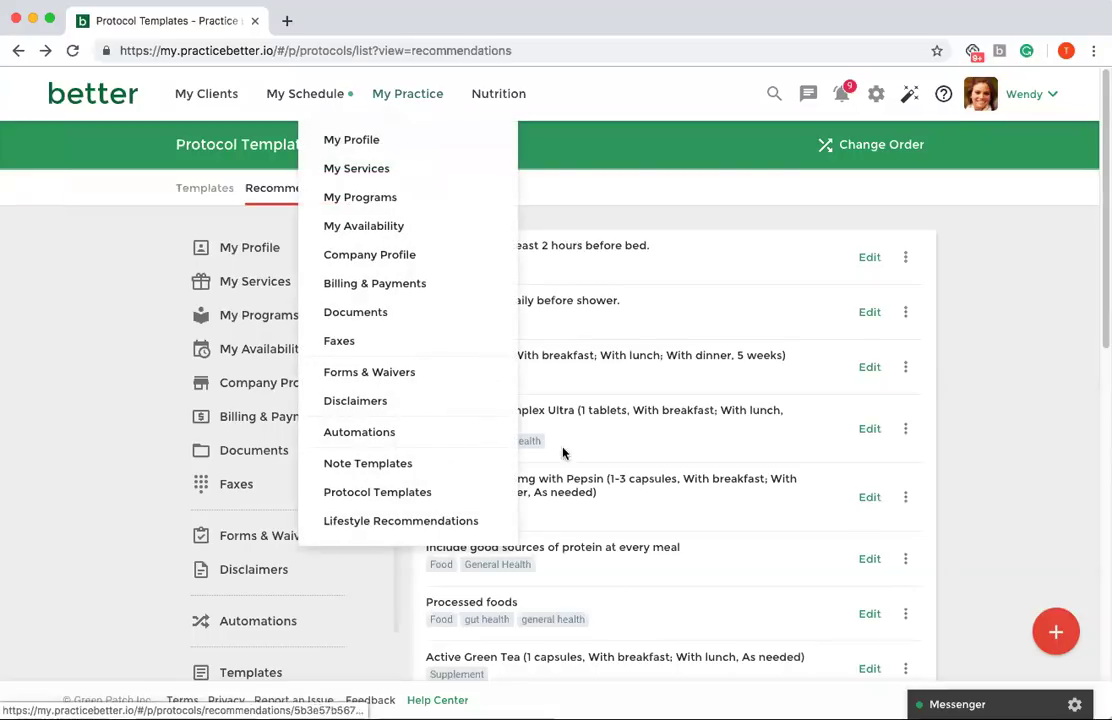
pyautogui.click(440, 523)
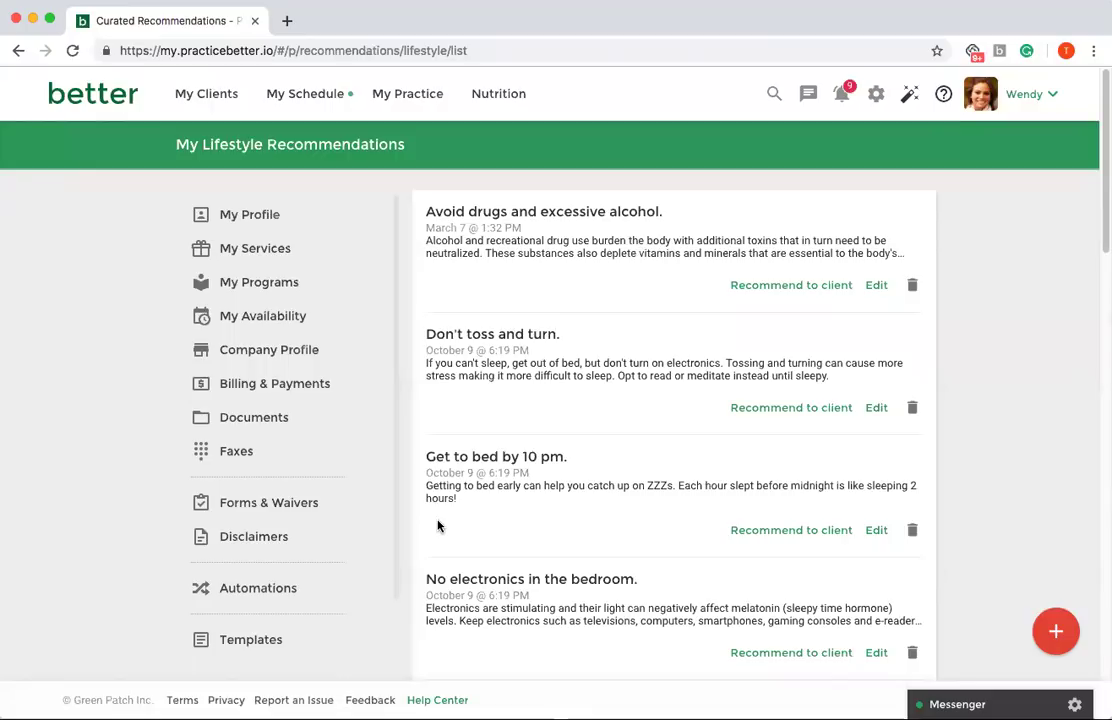
pyautogui.click(1058, 627)
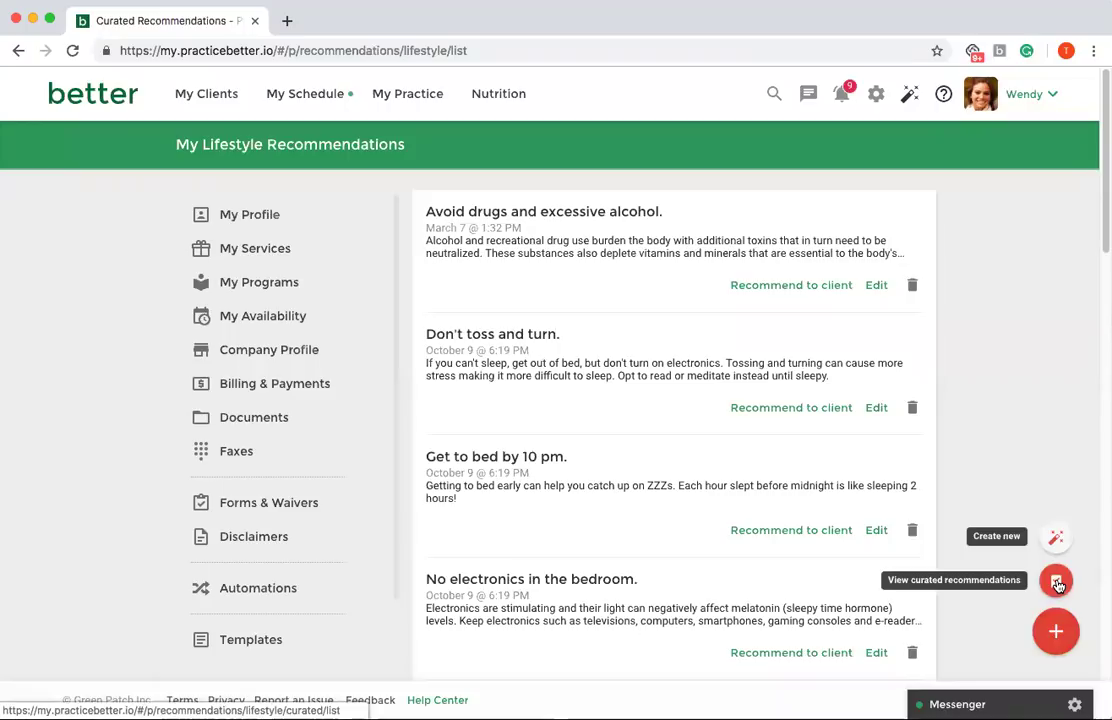
pyautogui.click(1058, 583)
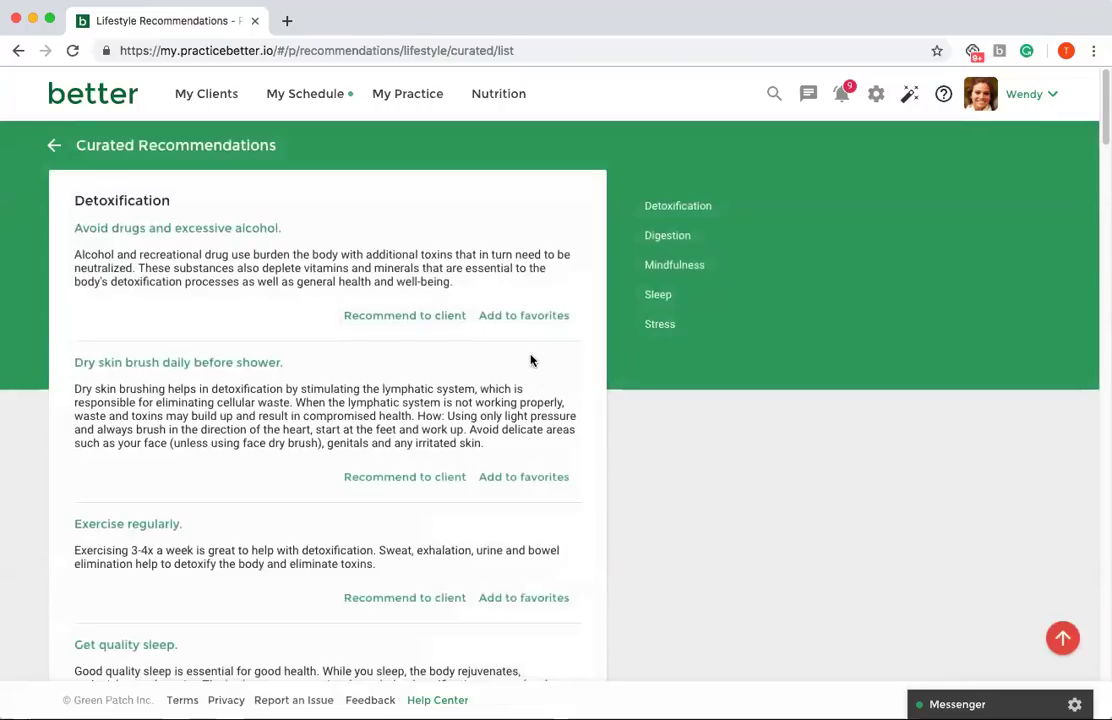
pyautogui.scroll(-3, 372, 316)
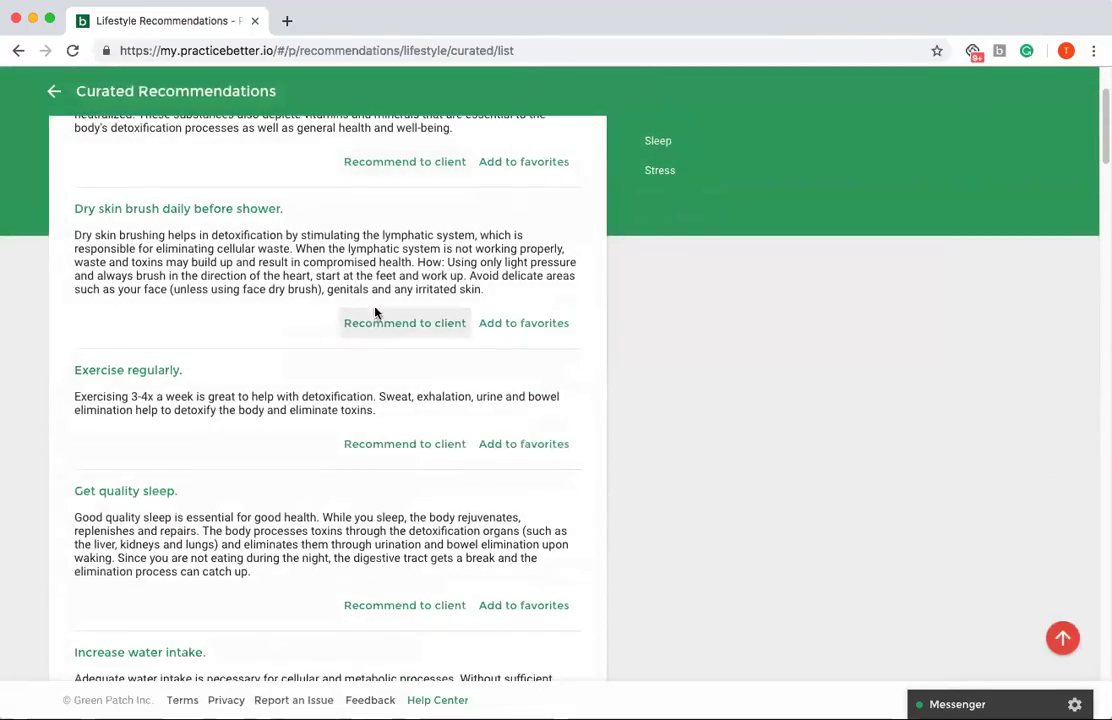
pyautogui.scroll(3, 375, 313)
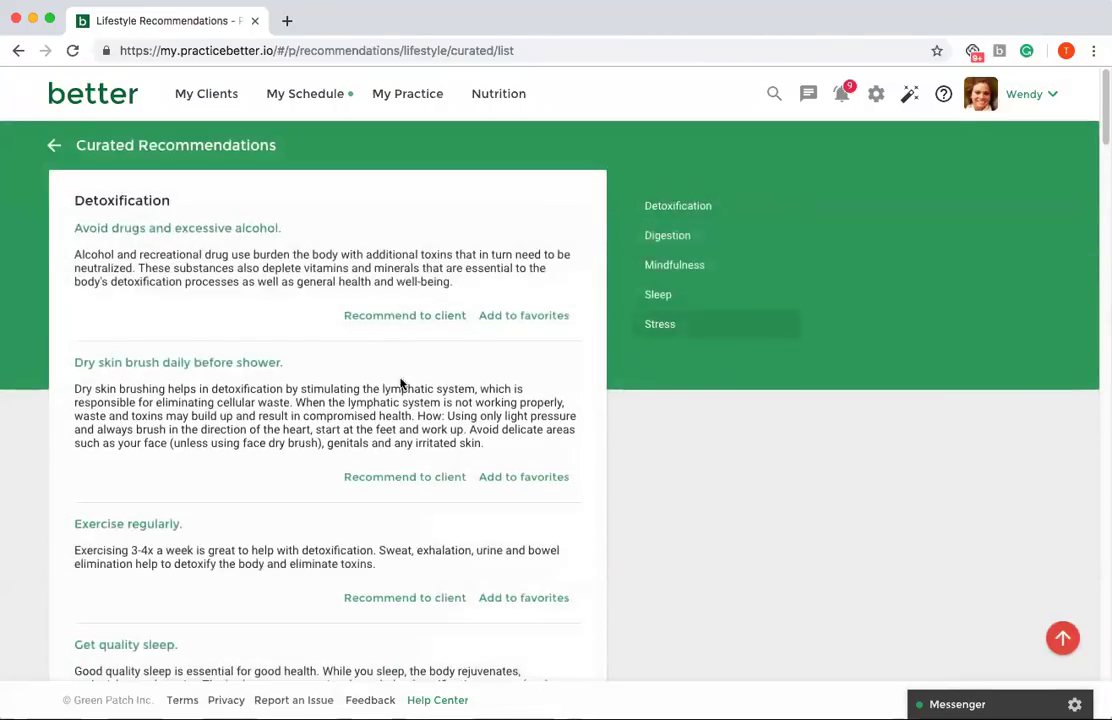
pyautogui.scroll(-1, 315, 315)
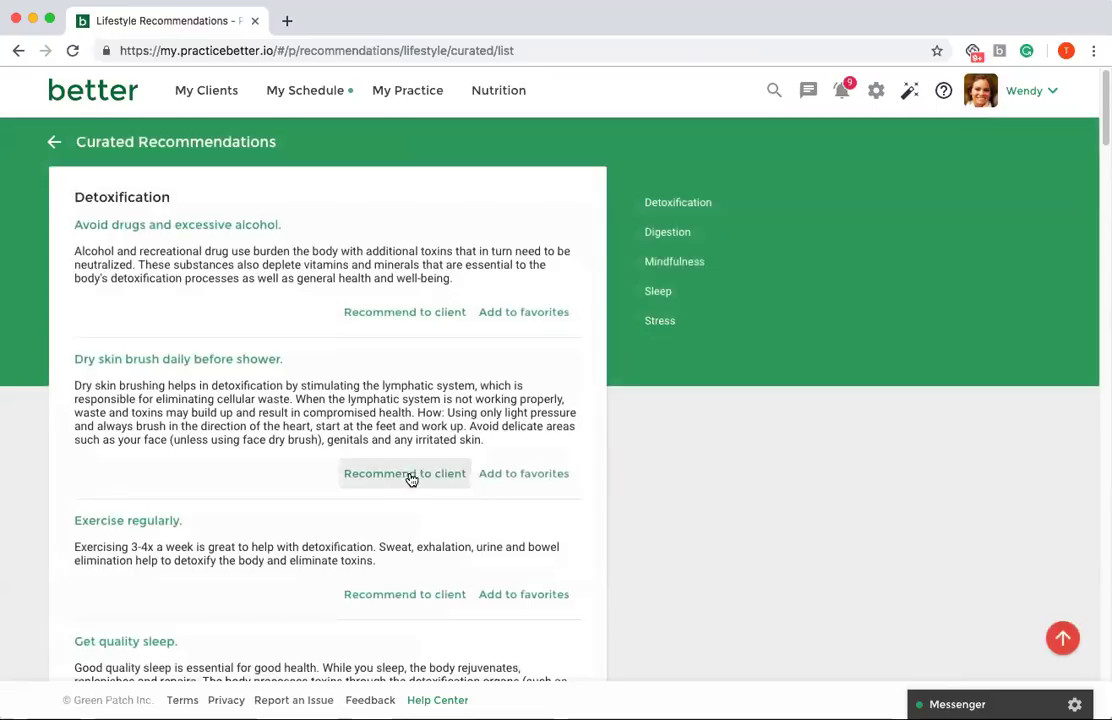
pyautogui.click(509, 478)
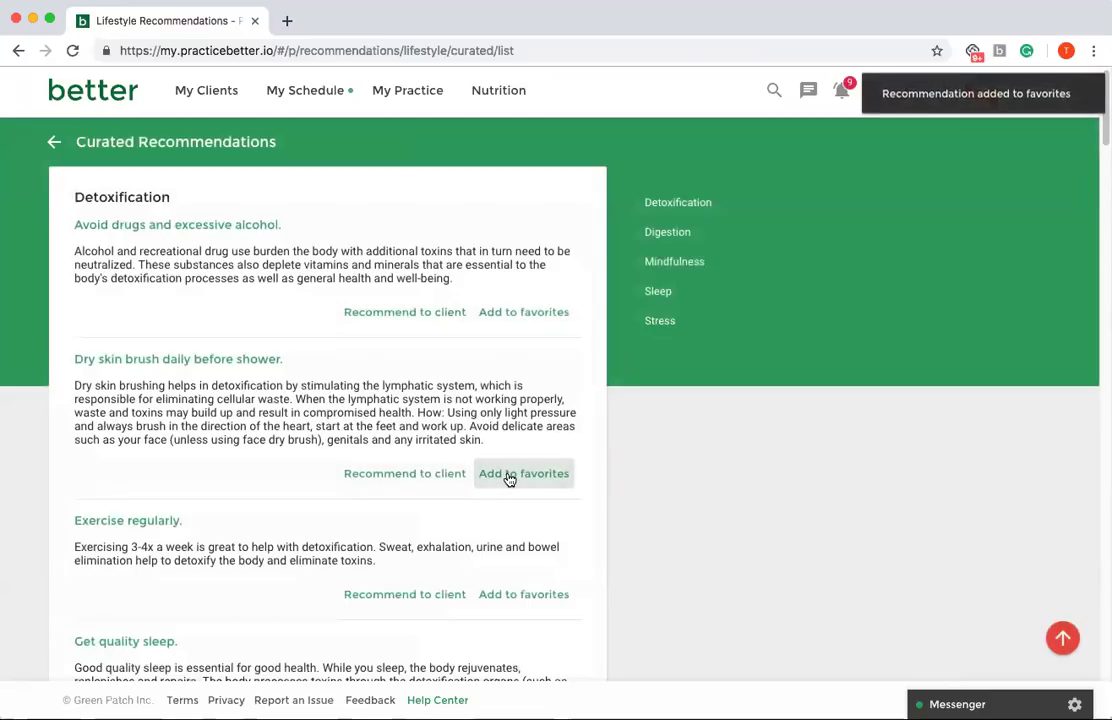
# Step: Return to My Lifestyle Recommendations and look through the favorite recommendations
pyautogui.click(54, 142)
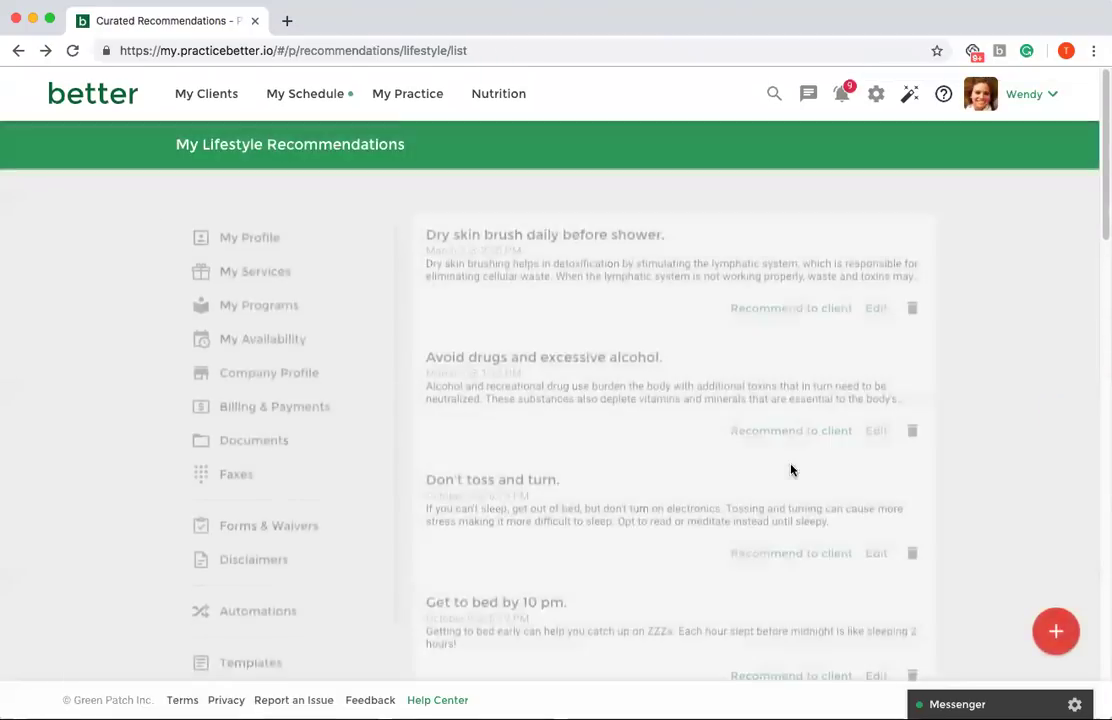
pyautogui.scroll(-10, 875, 505)
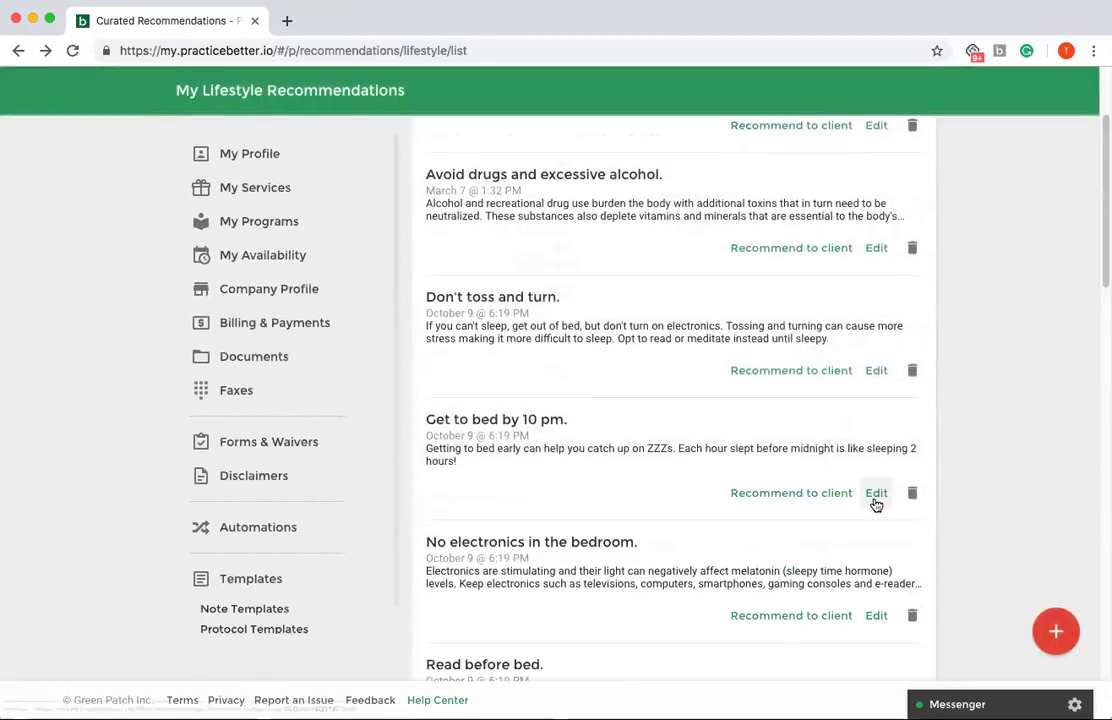
pyautogui.scroll(-4, 874, 515)
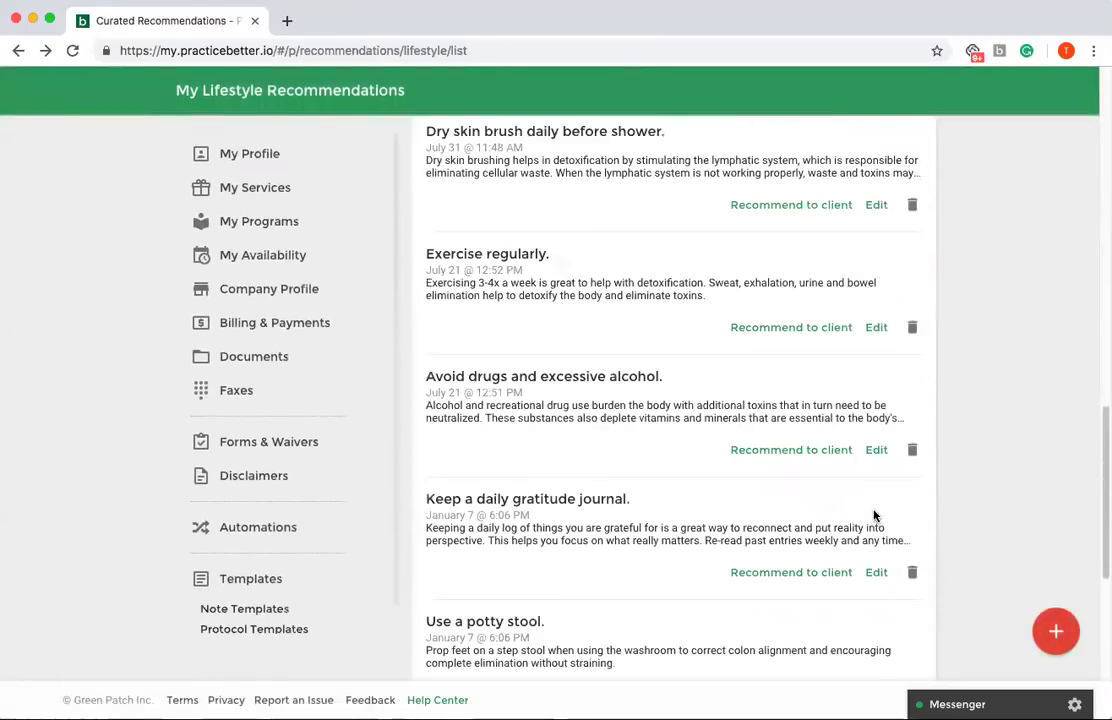
# Step: Recommend the "Increase water intake." lifestyle recommendation to the chosen client and confirm its publication
pyautogui.scroll(-5, 864, 521)
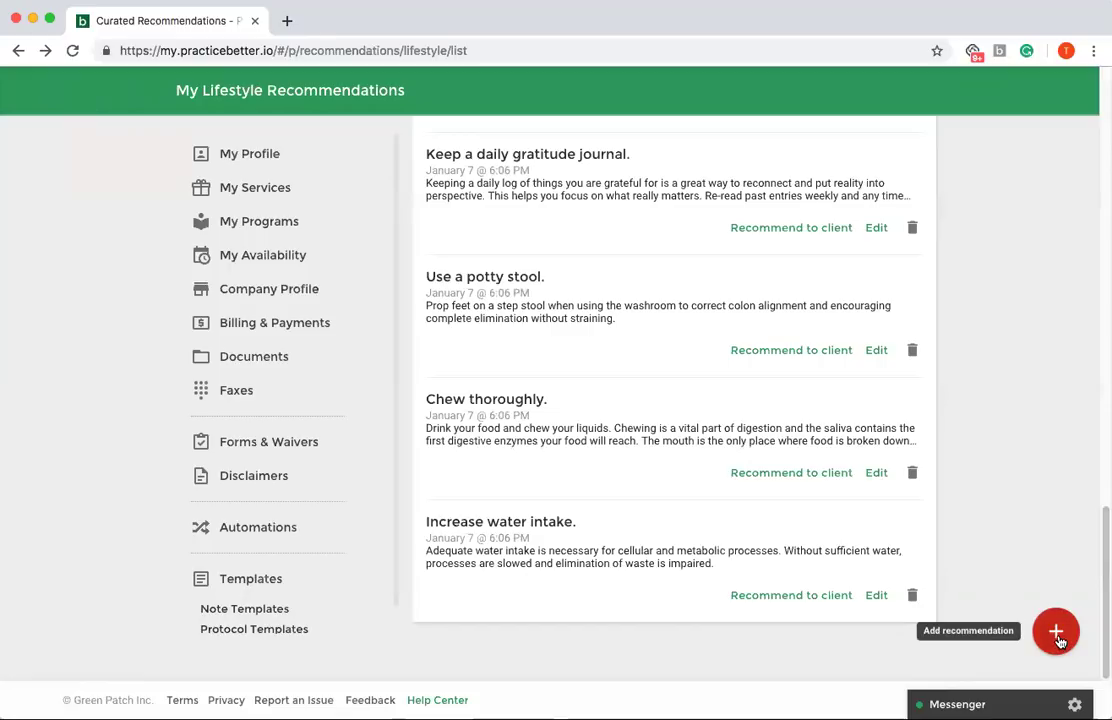
pyautogui.click(791, 603)
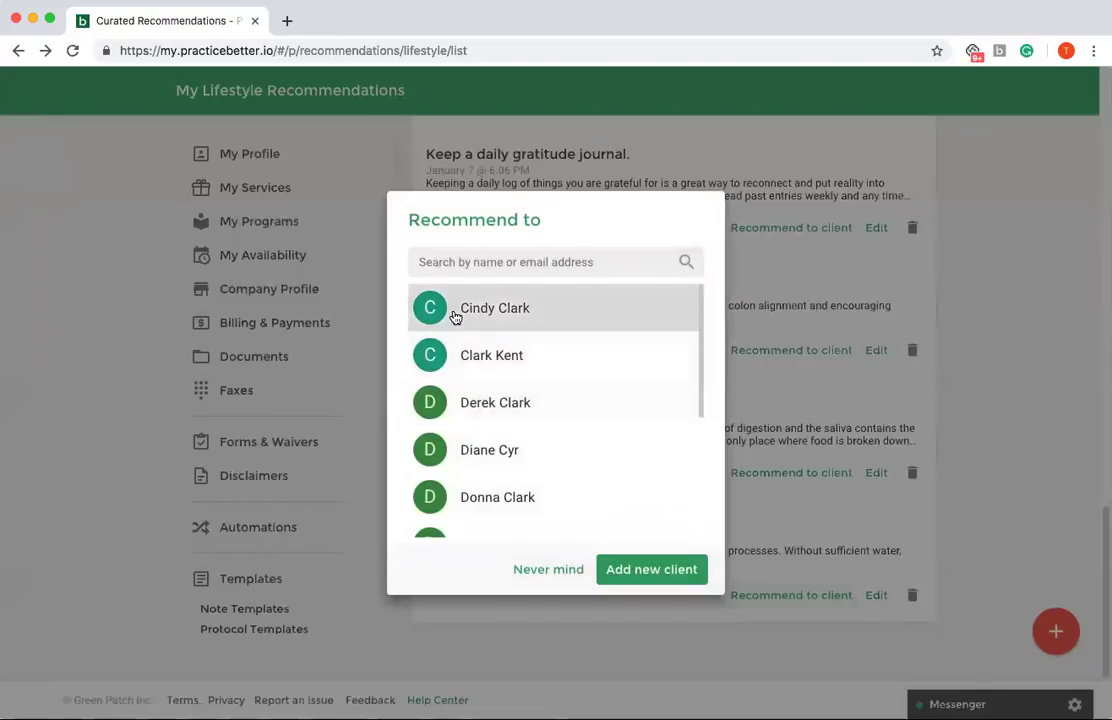
pyautogui.click(481, 255)
pyautogui.write('MARY')
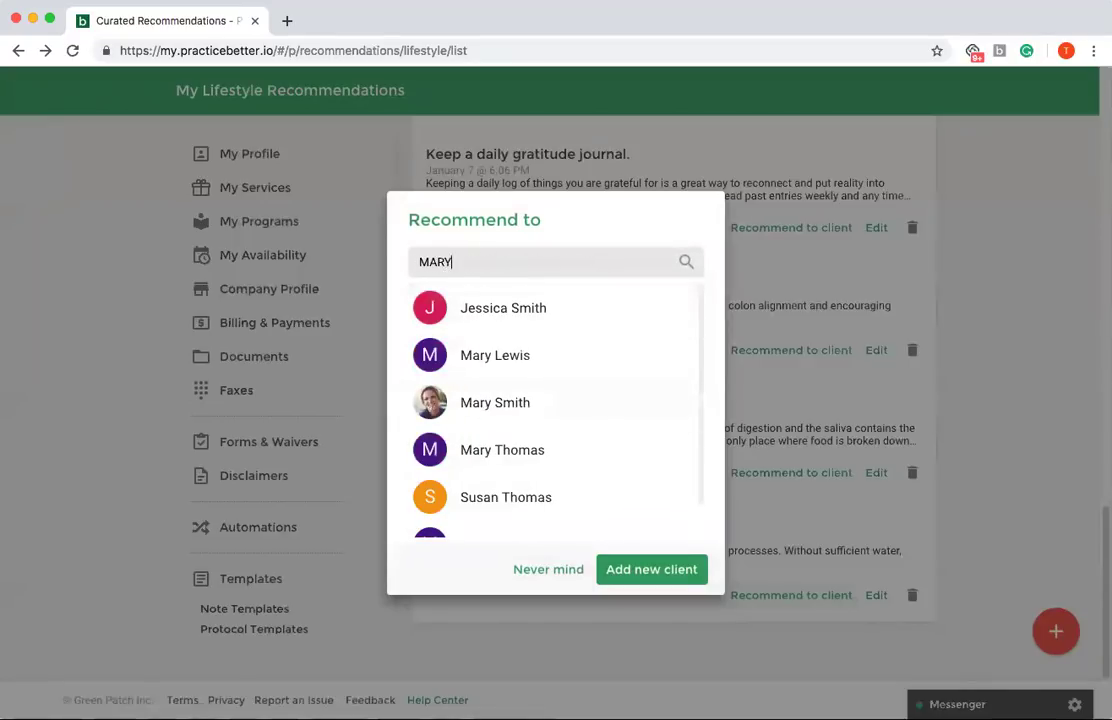
pyautogui.click(520, 412)
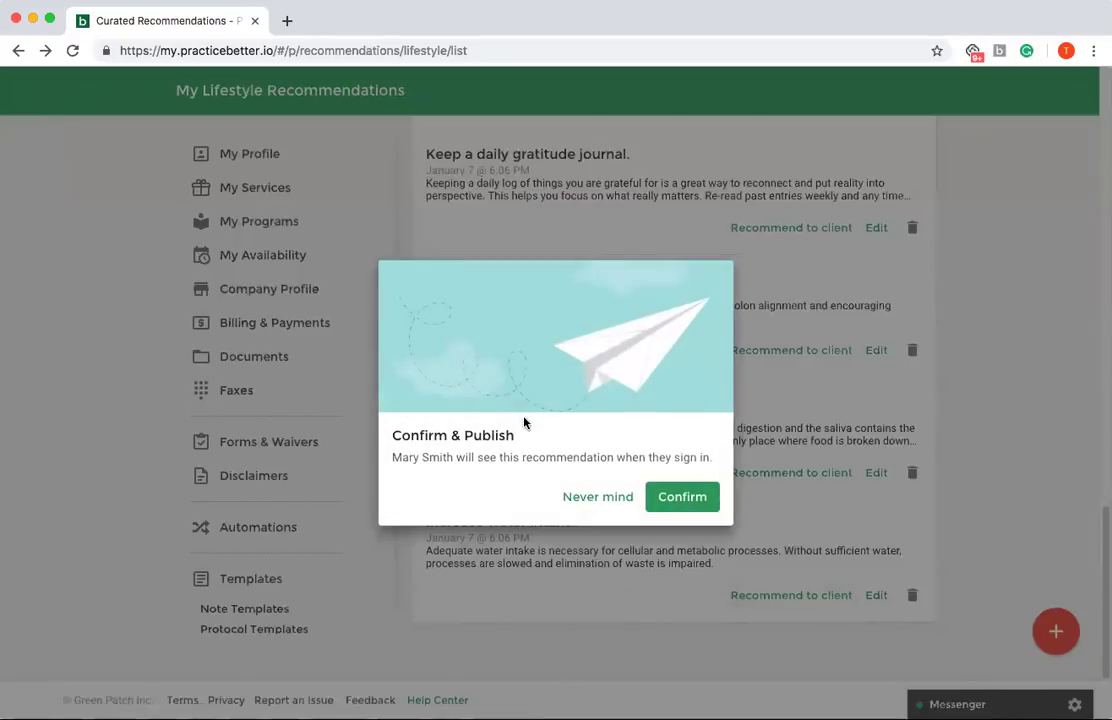
pyautogui.click(670, 499)
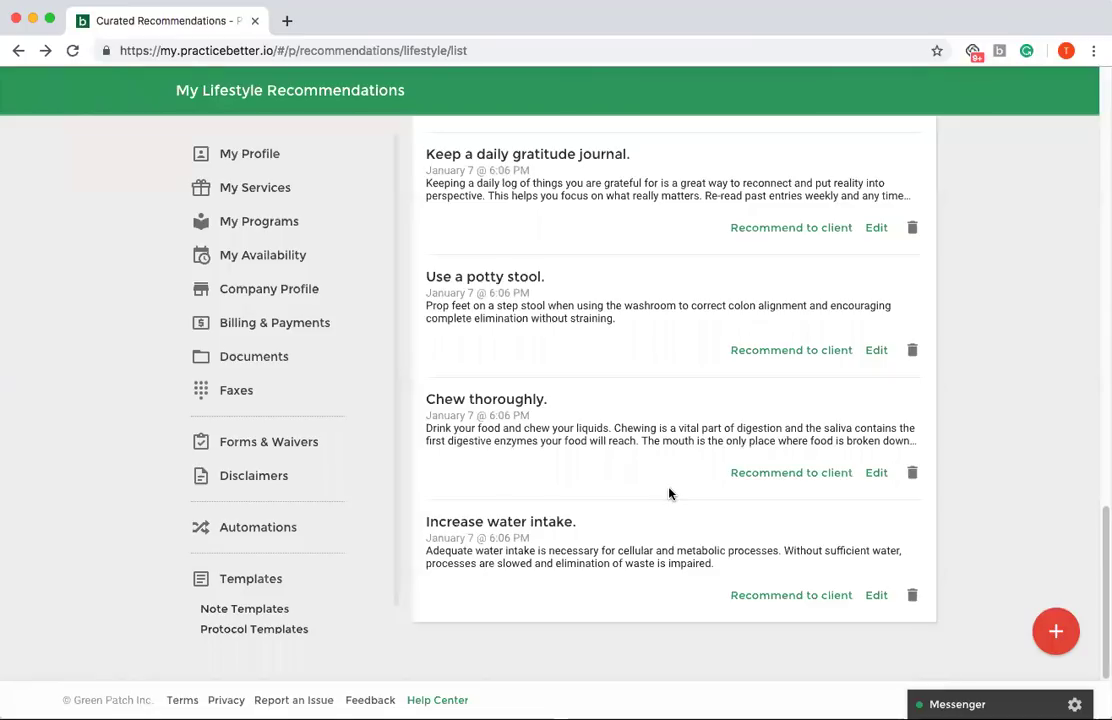
# Step: Open the "Getting Started PART 2" protocol from the same client's recent protocols in the quick profile view
pyautogui.scroll(15, 1016, 450)
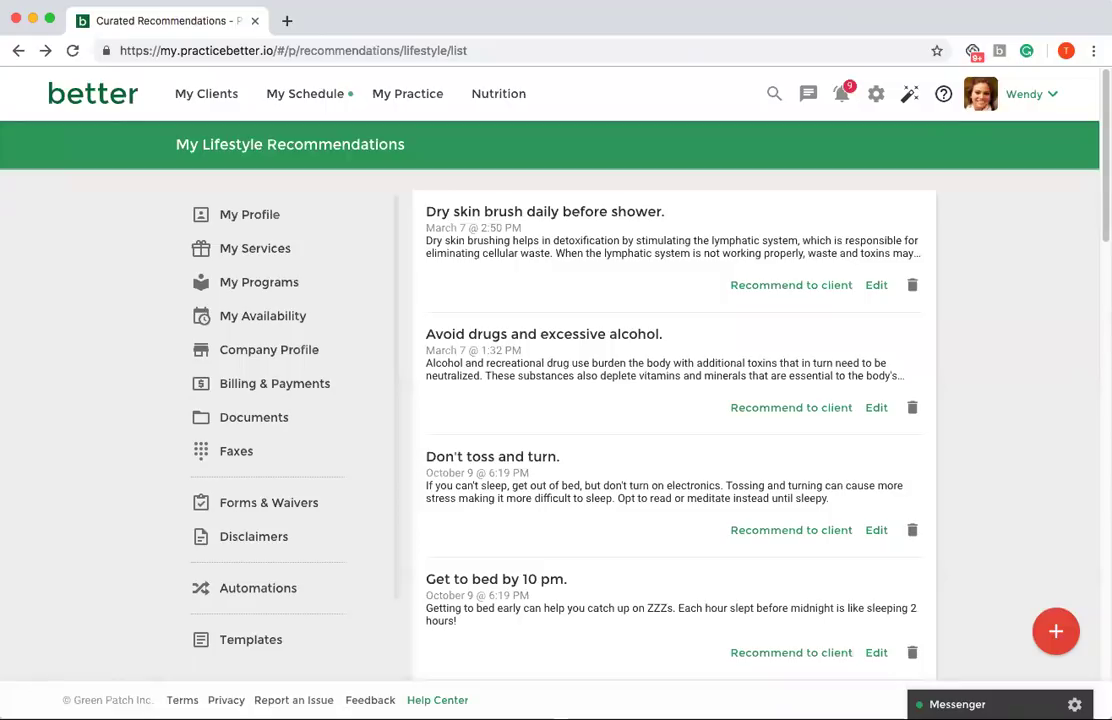
pyautogui.click(231, 102)
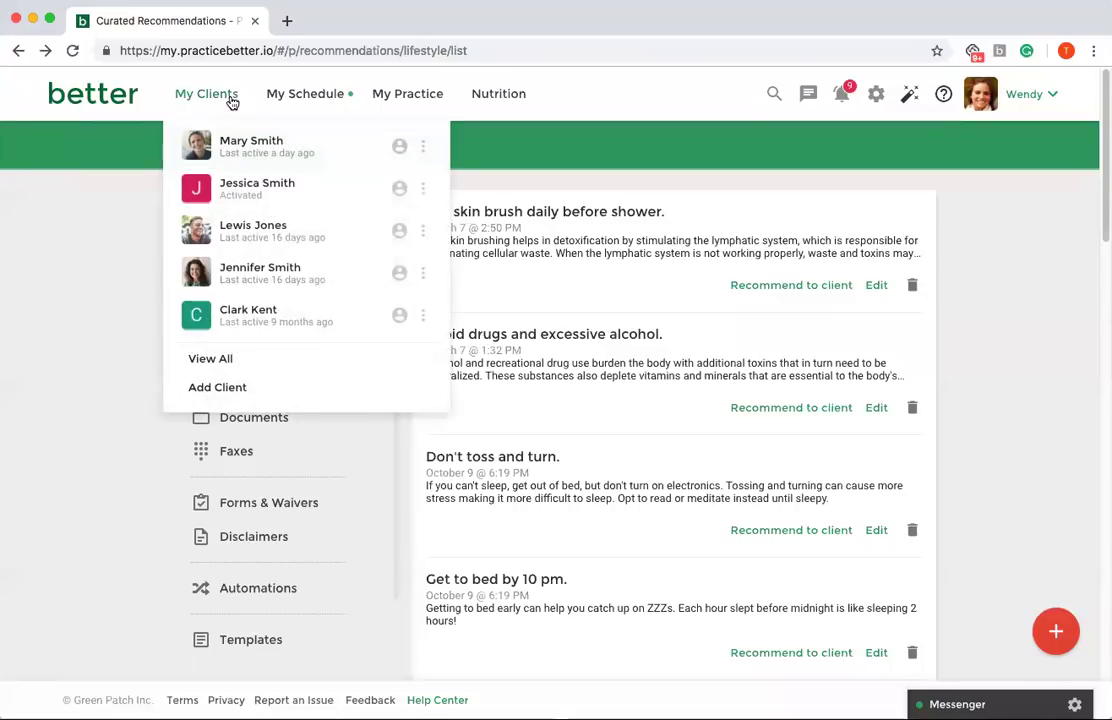
pyautogui.click(400, 151)
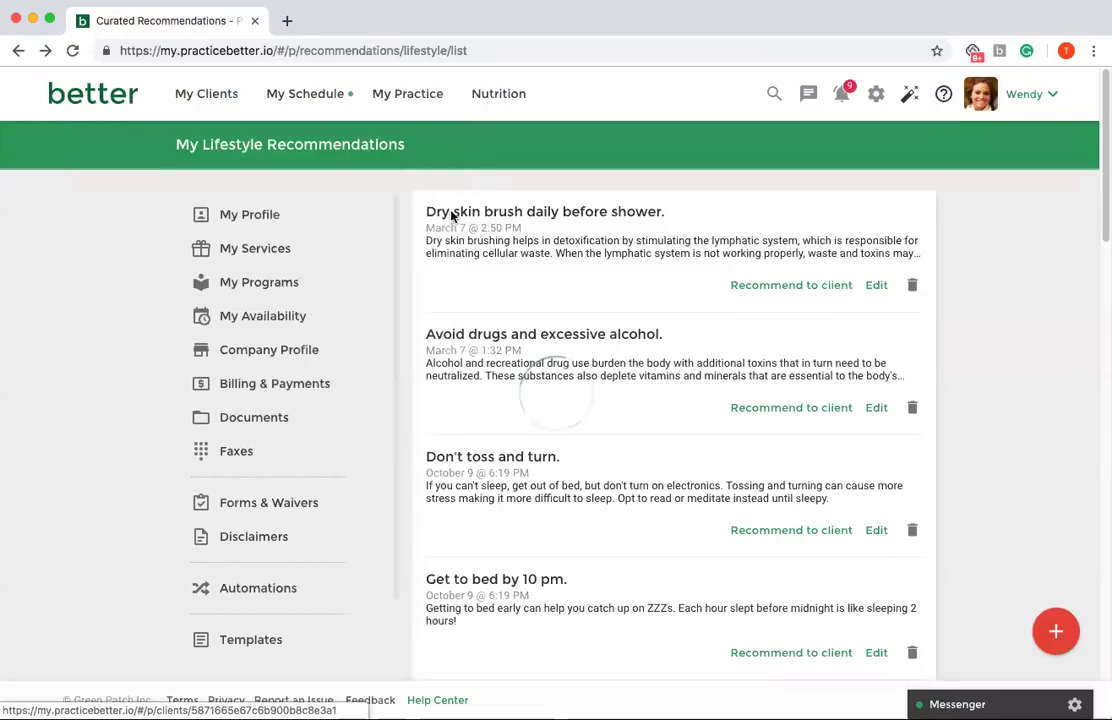
pyautogui.click(864, 421)
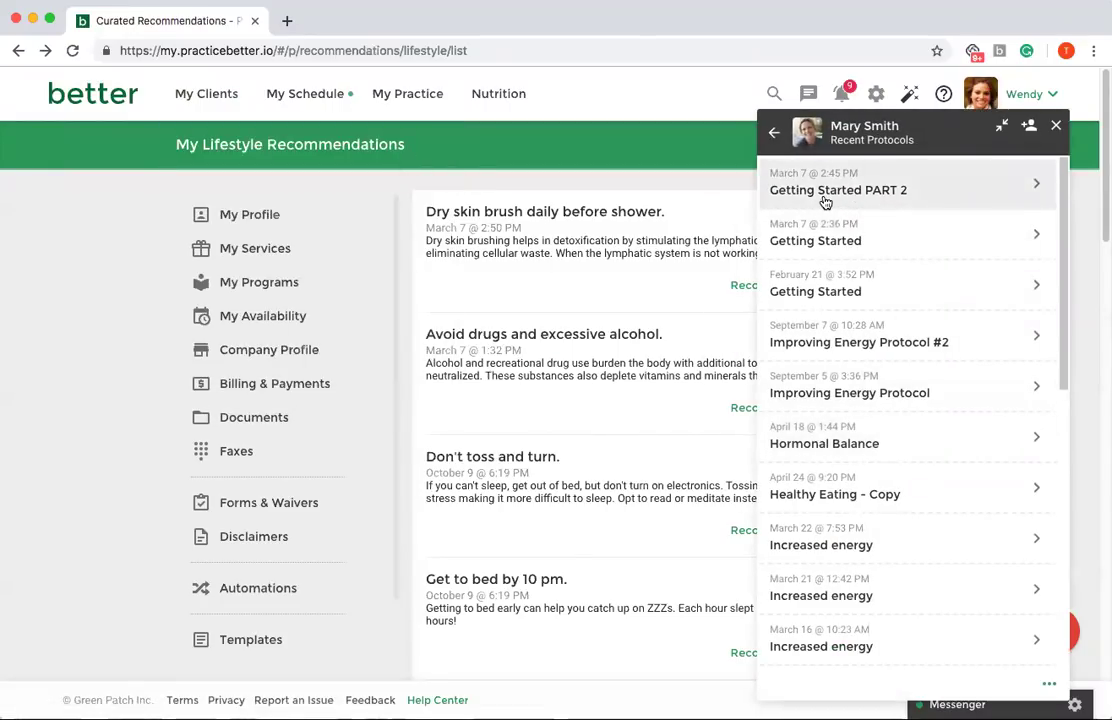
pyautogui.click(825, 200)
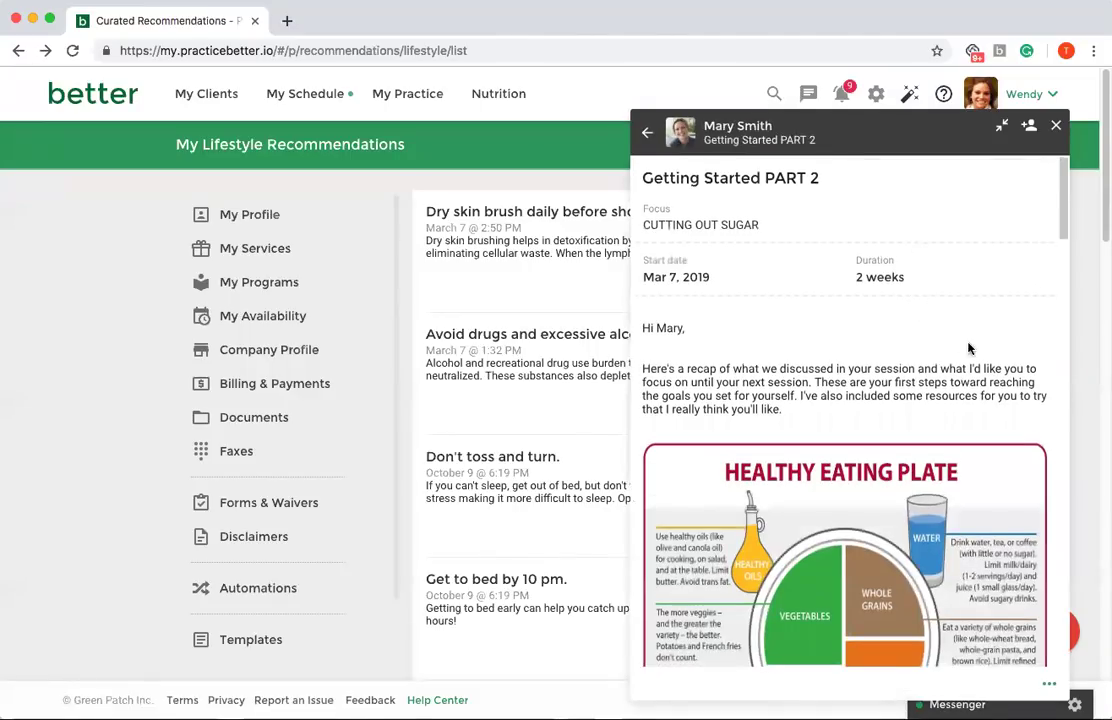
# Step: Review the "Getting Started PART 2" protocol's notes, food, supplement and lifestyle recommendations and attachments, and close the client's quick view
pyautogui.scroll(-3, 967, 348)
pyautogui.scroll(-15, 967, 348)
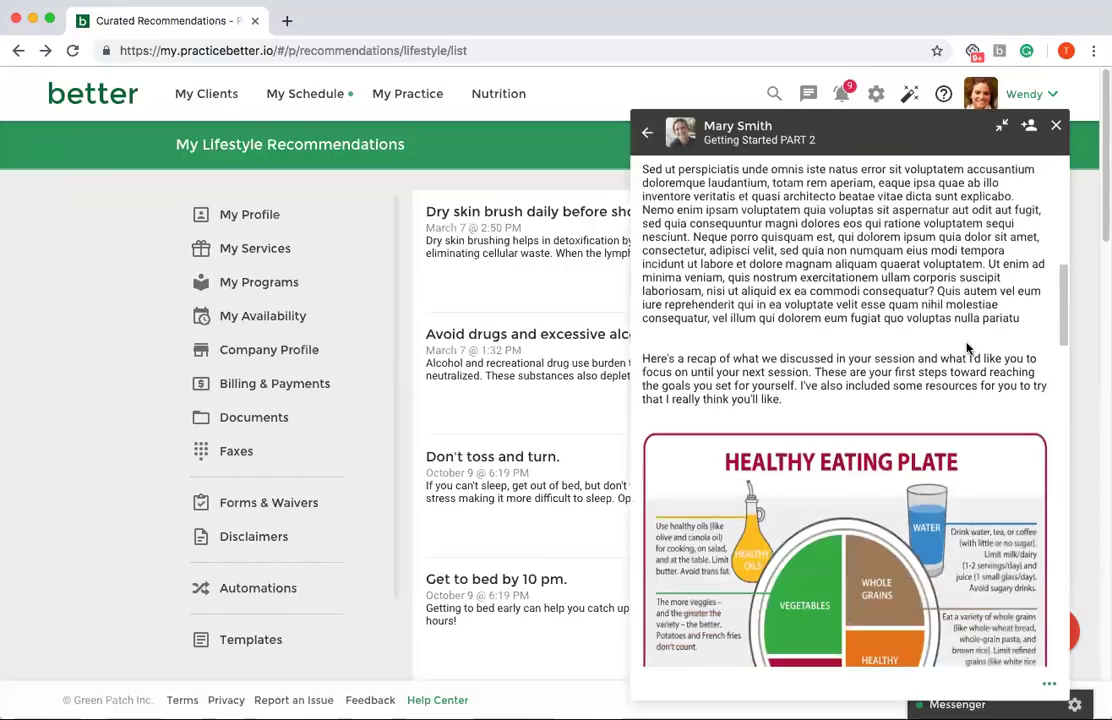
pyautogui.scroll(-10, 967, 348)
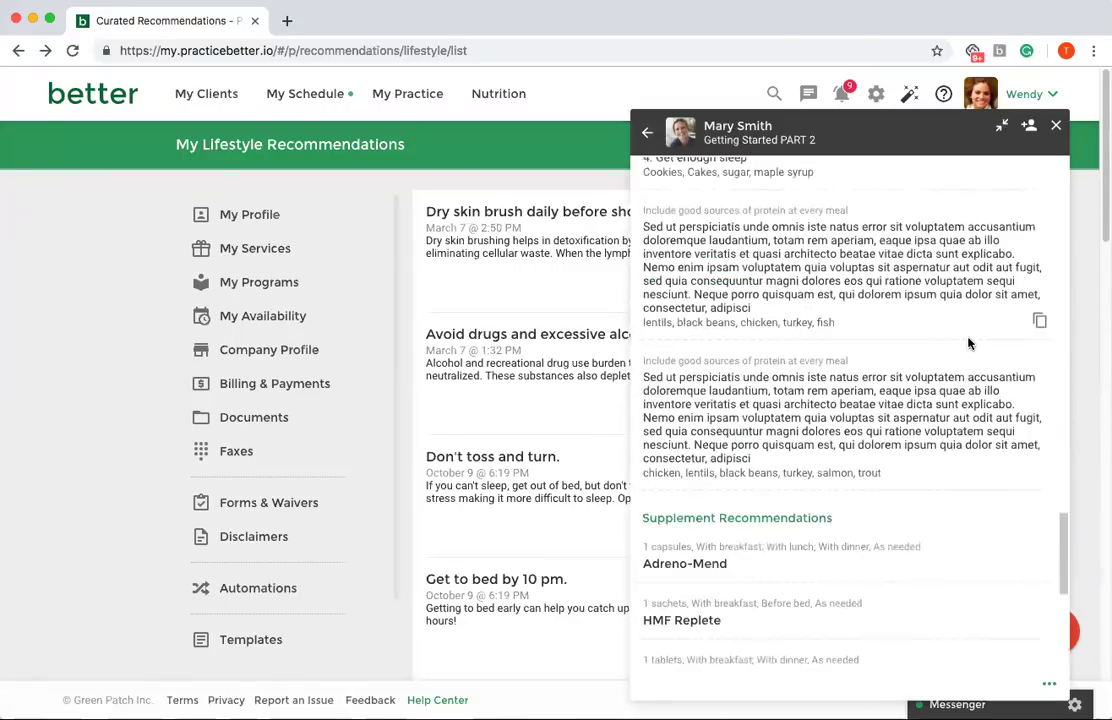
pyautogui.scroll(-7, 965, 335)
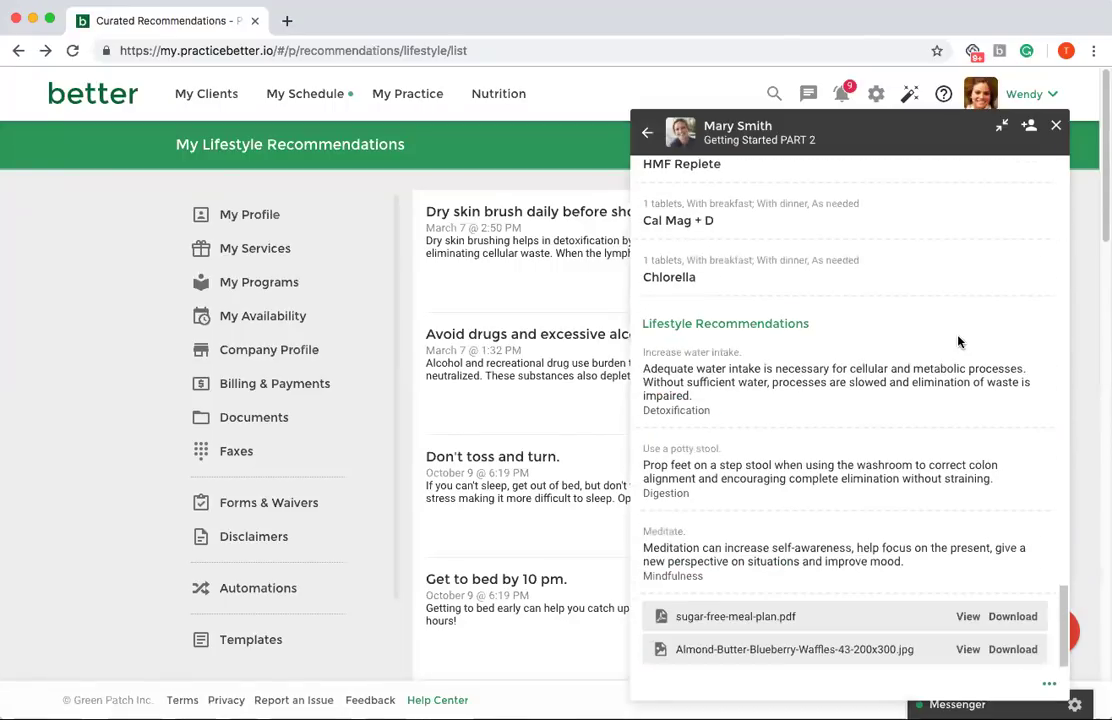
pyautogui.scroll(5, 958, 342)
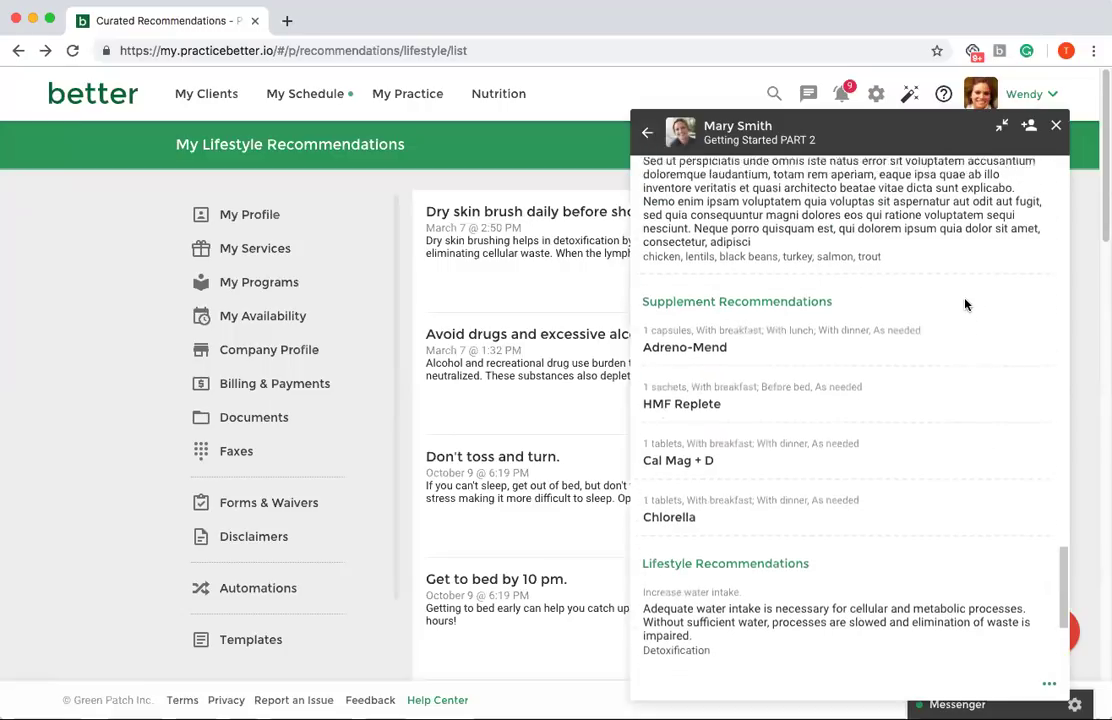
pyautogui.scroll(1, 965, 304)
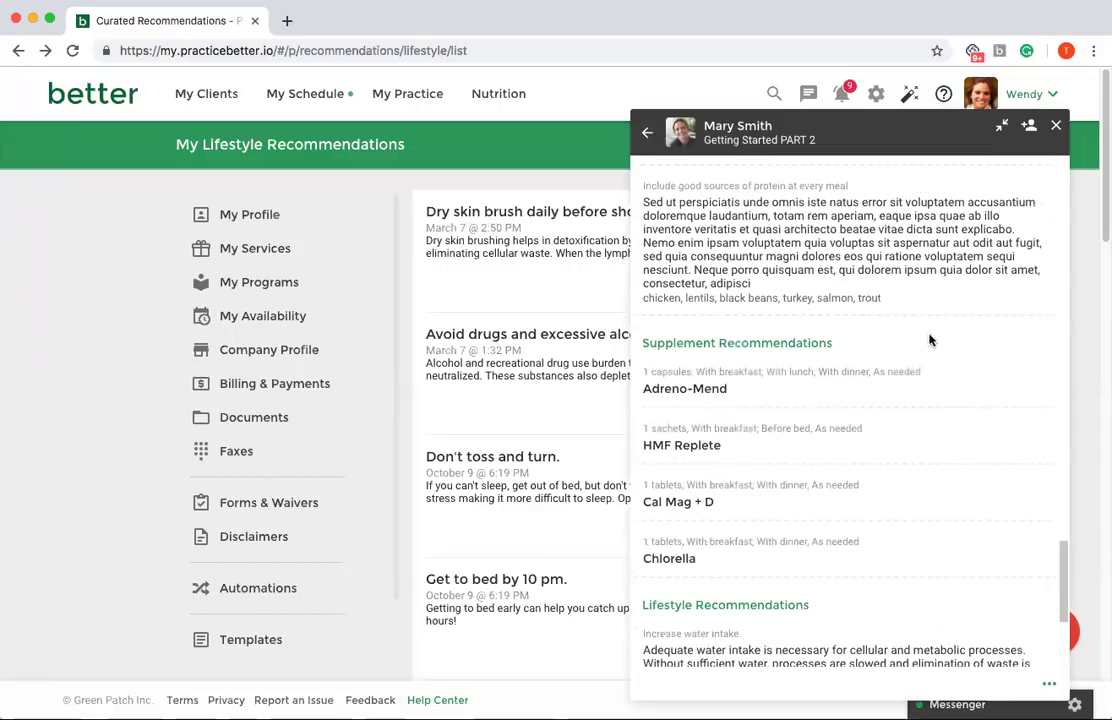
pyautogui.scroll(15, 929, 341)
pyautogui.scroll(10, 929, 341)
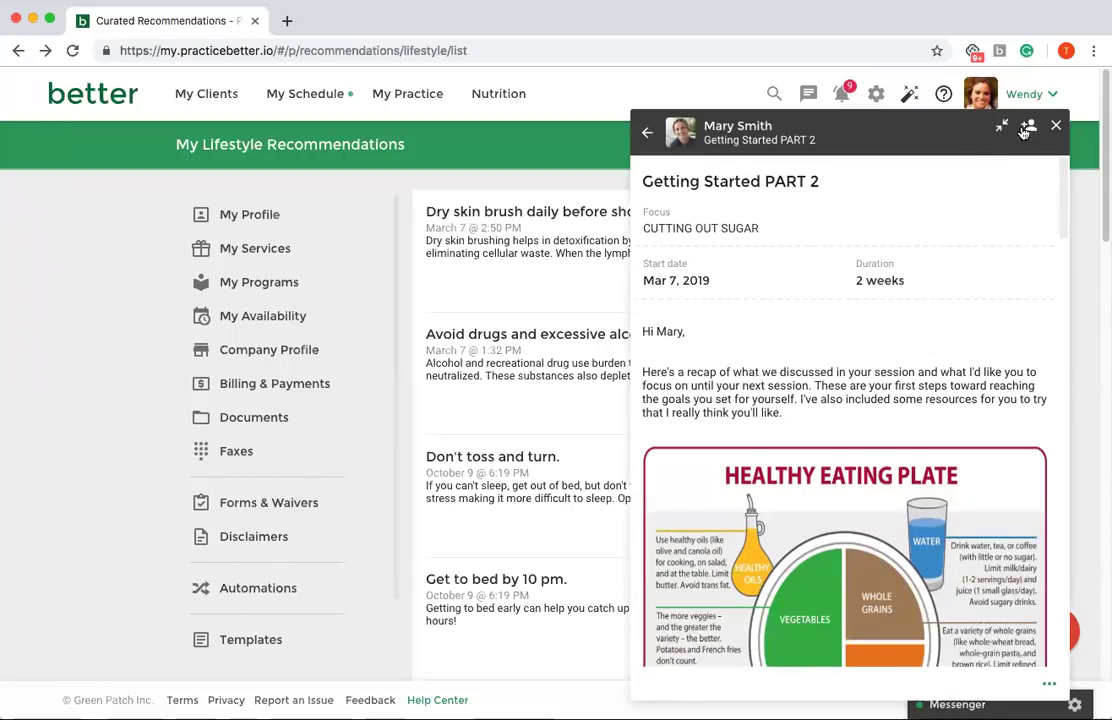
pyautogui.click(1055, 125)
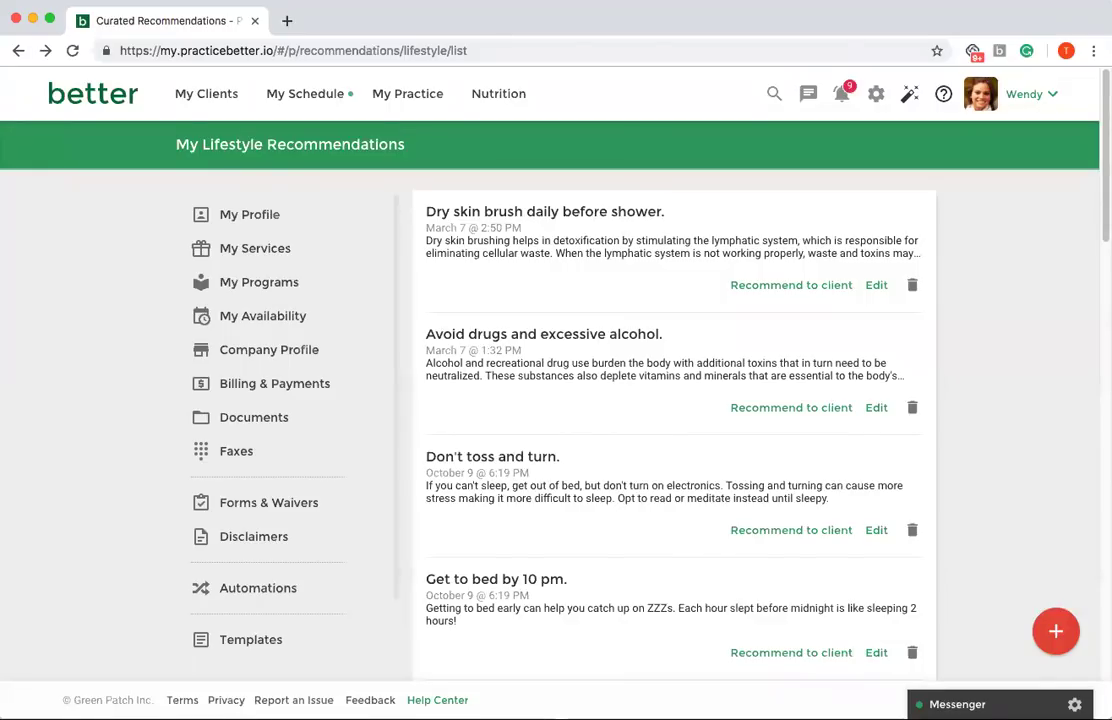
# Step: Sign out of the practitioner account, sign in with the client's e-mail, and enter the Client Portal under the protocol recipient's profile
pyautogui.click(1031, 100)
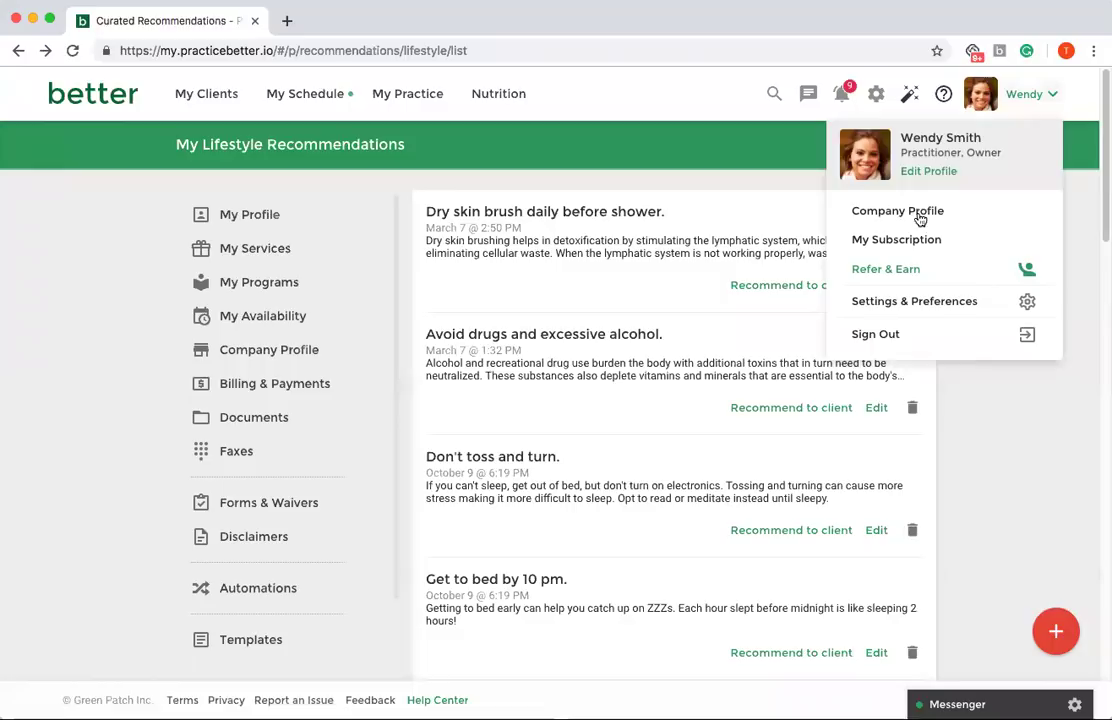
pyautogui.click(906, 345)
pyautogui.doubleClick(464, 314)
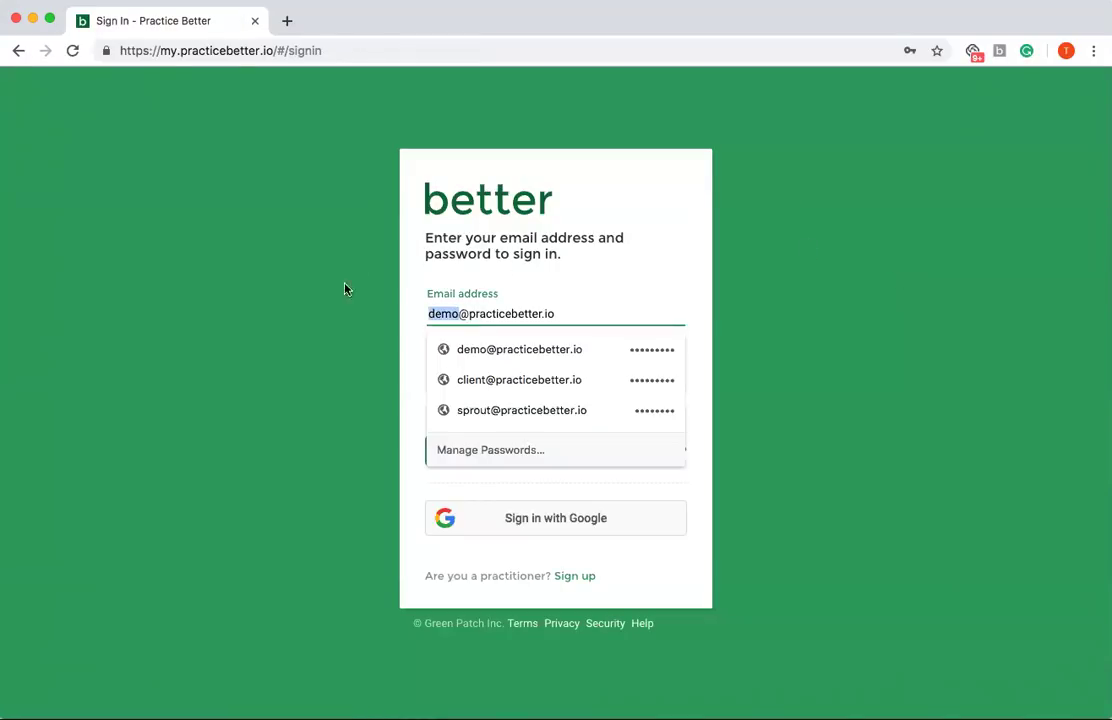
pyautogui.write('CLIE')
pyautogui.press('Return')
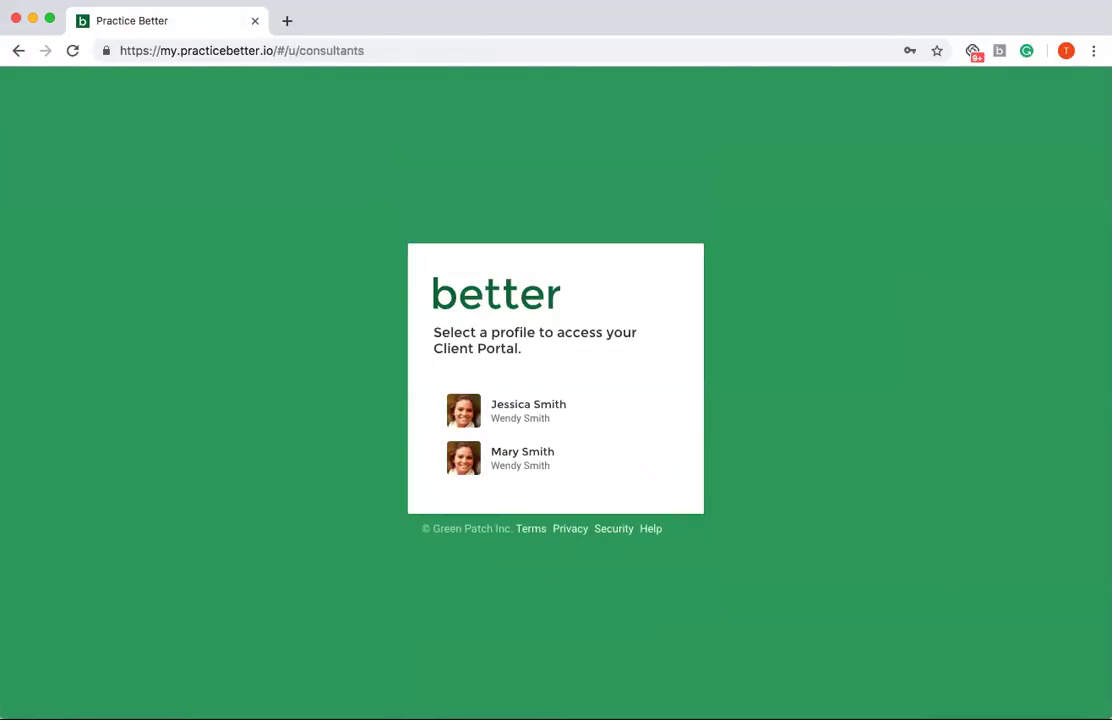
pyautogui.click(514, 467)
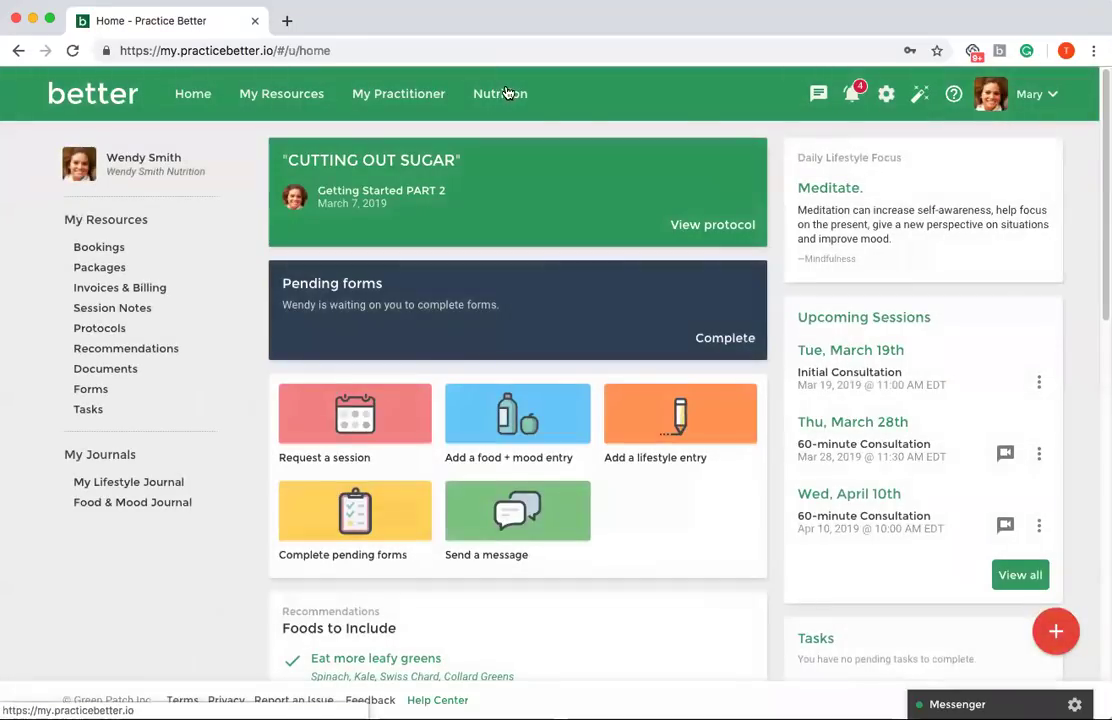
# Step: Reload the Client Portal home page and check the client's new protocol notifications
pyautogui.click(487, 41)
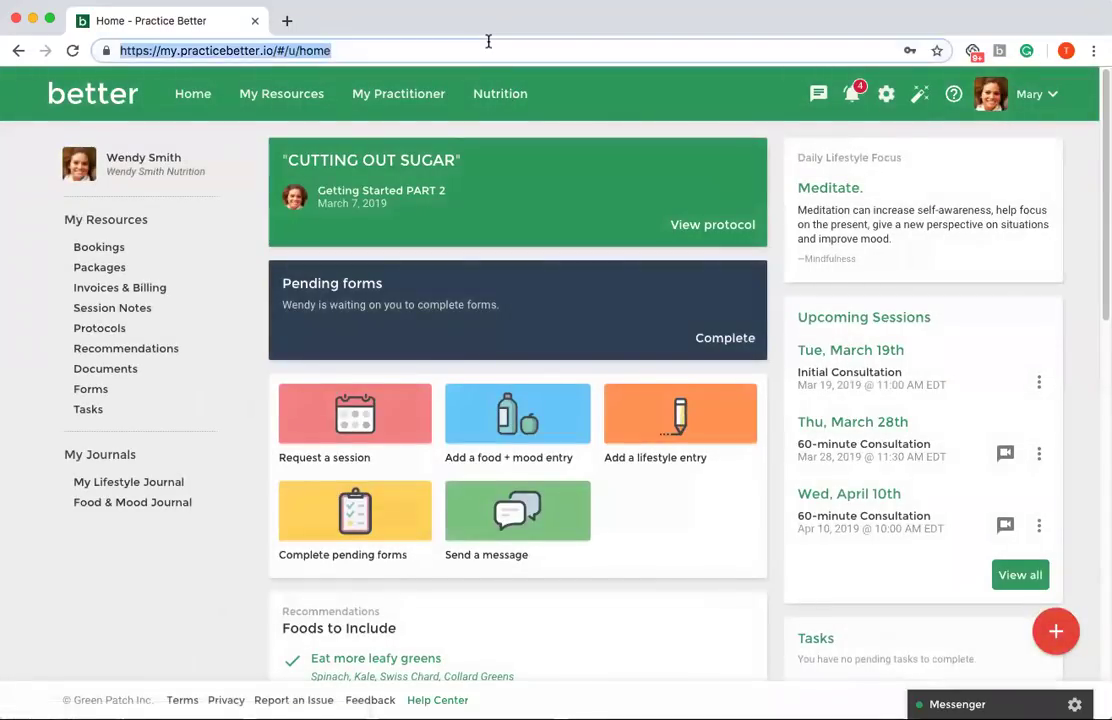
pyautogui.press('Return')
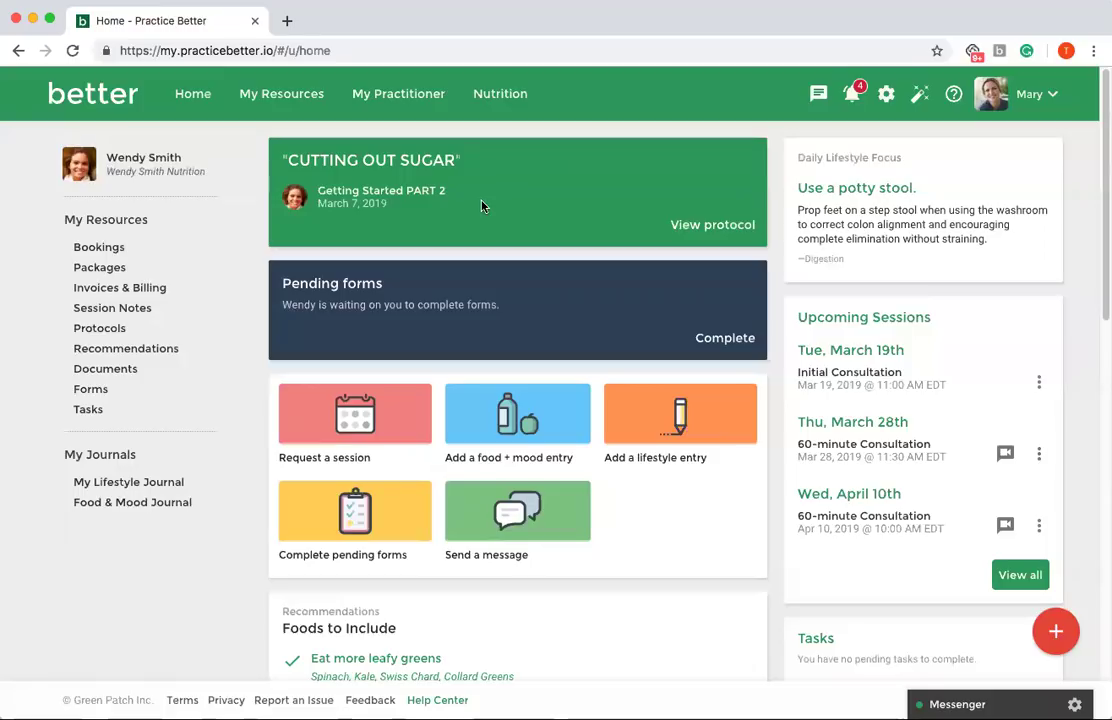
pyautogui.click(855, 96)
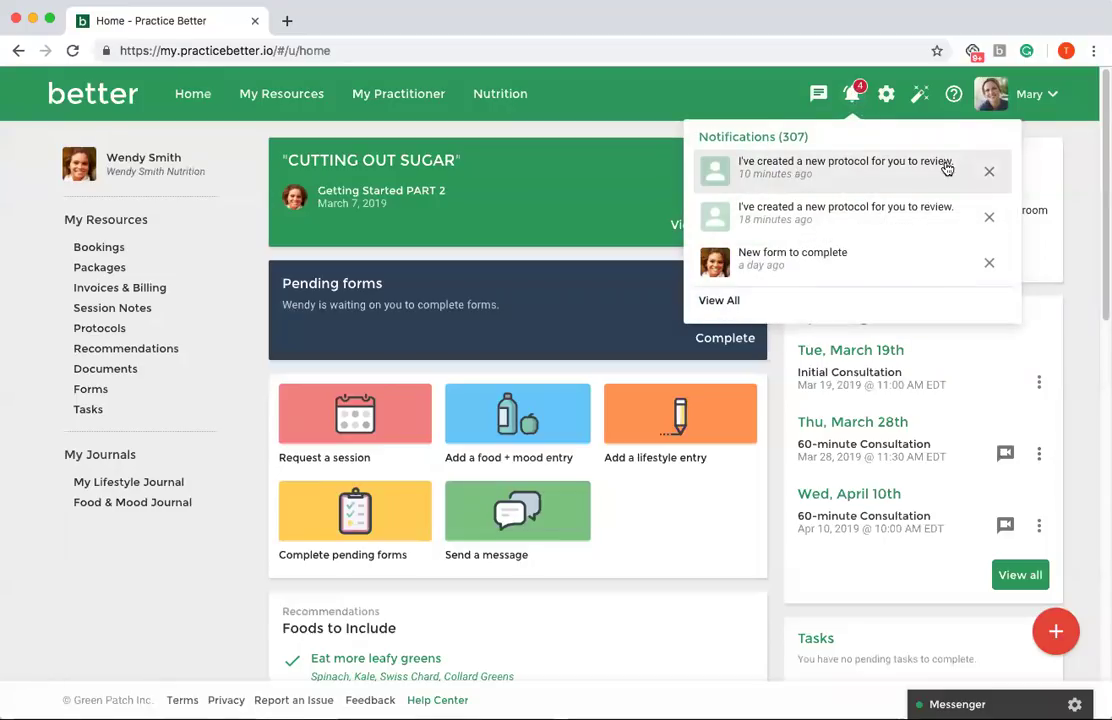
pyautogui.click(520, 68)
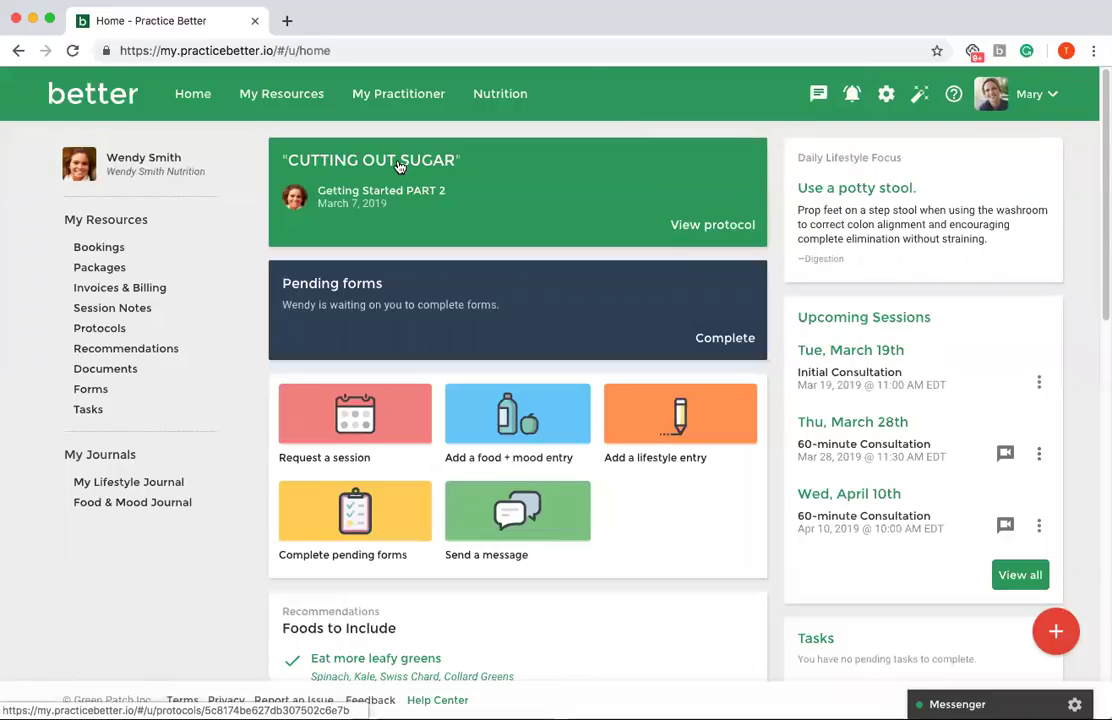
# Step: Examine the portal home page's Foods to Include, Foods to Reduce and Supplement Schedule sections
pyautogui.scroll(-5, 492, 255)
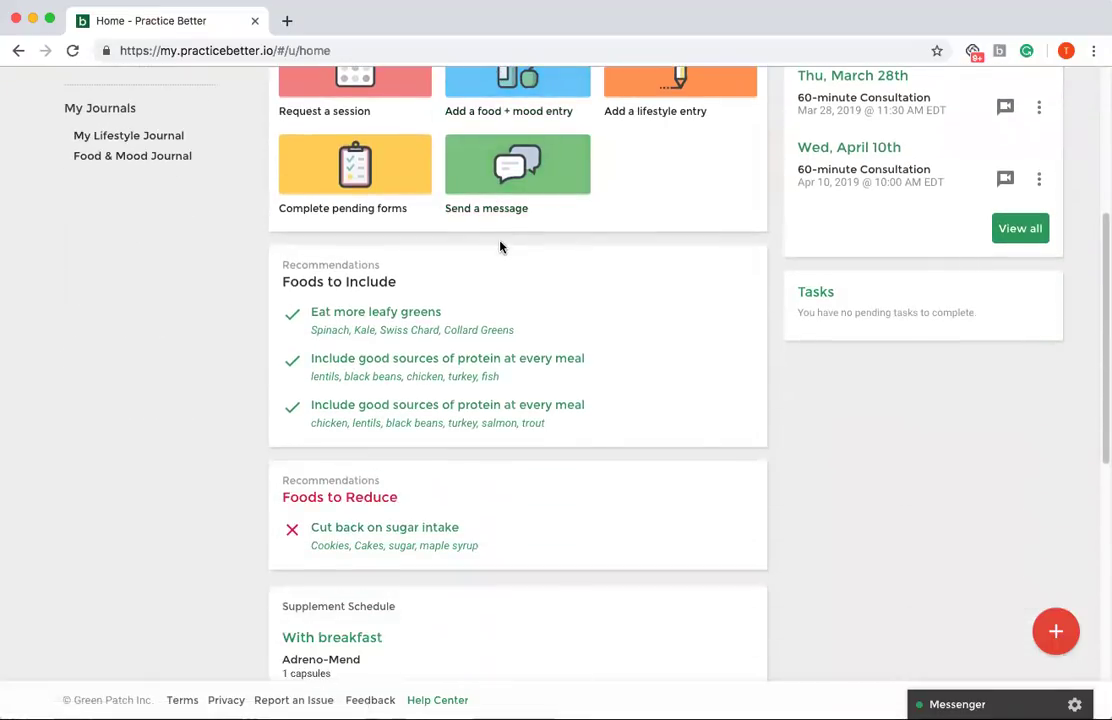
pyautogui.scroll(-1, 514, 268)
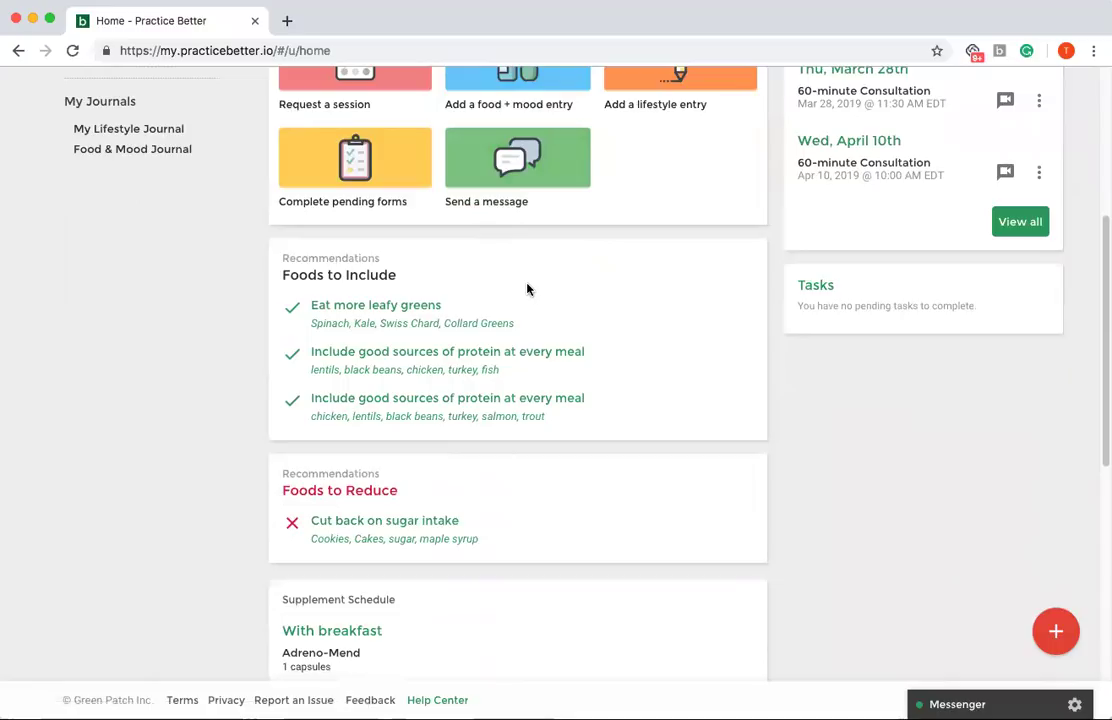
pyautogui.scroll(-3, 527, 289)
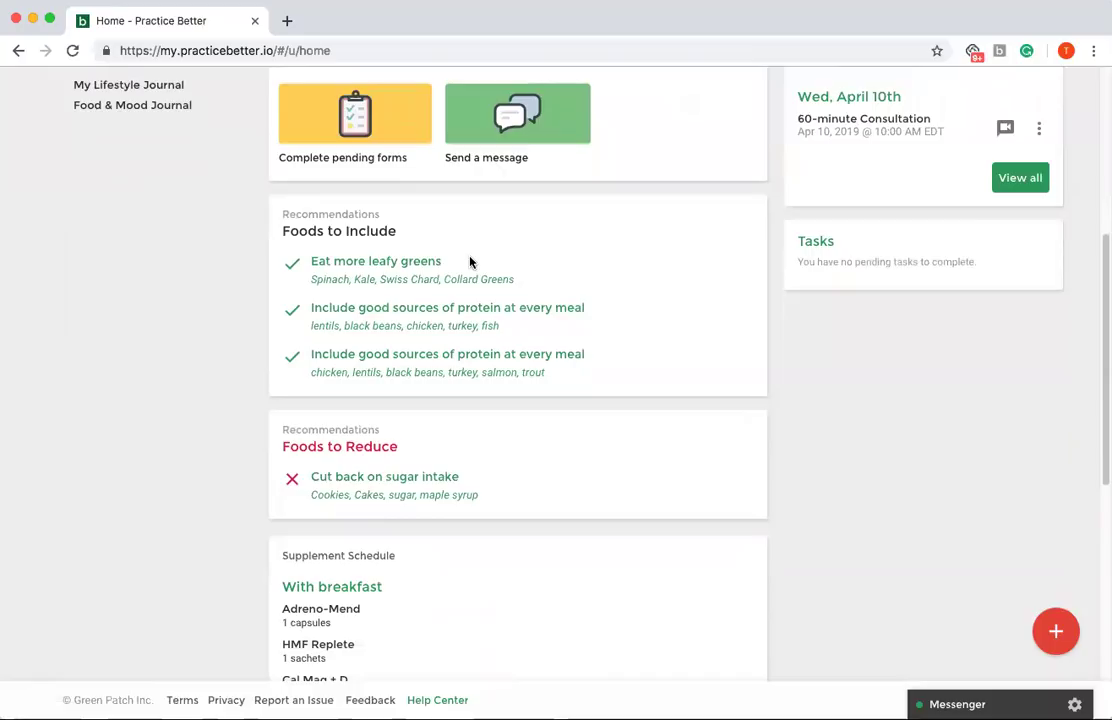
pyautogui.scroll(-1, 470, 262)
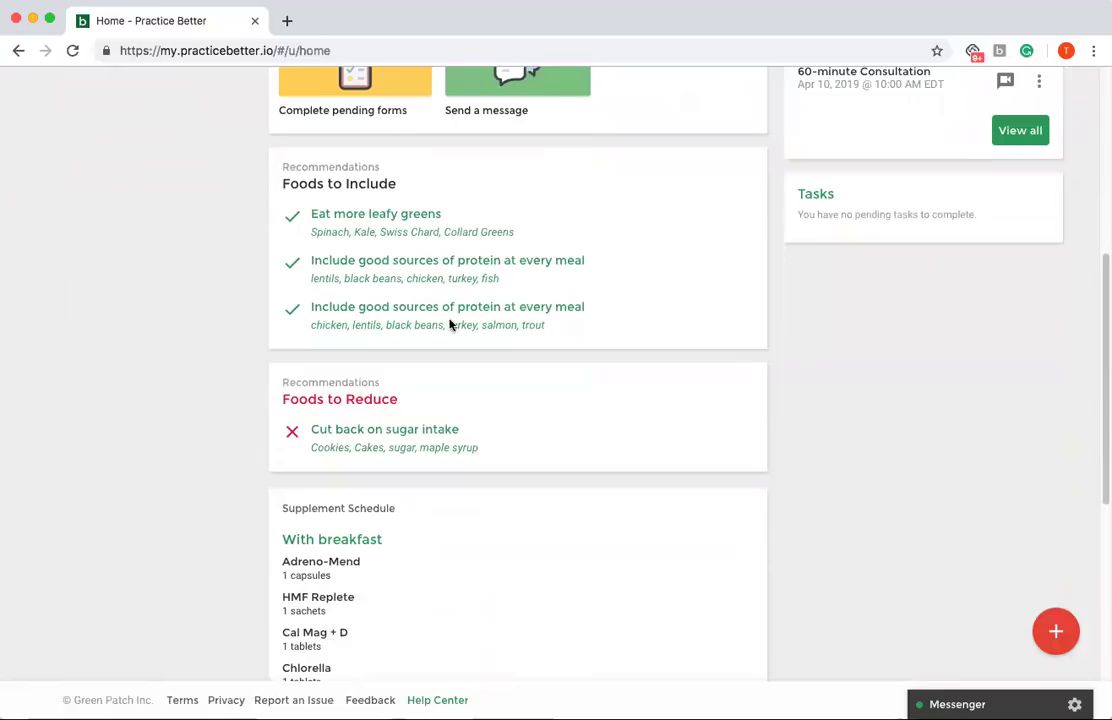
pyautogui.scroll(-5, 454, 343)
pyautogui.scroll(-1, 463, 338)
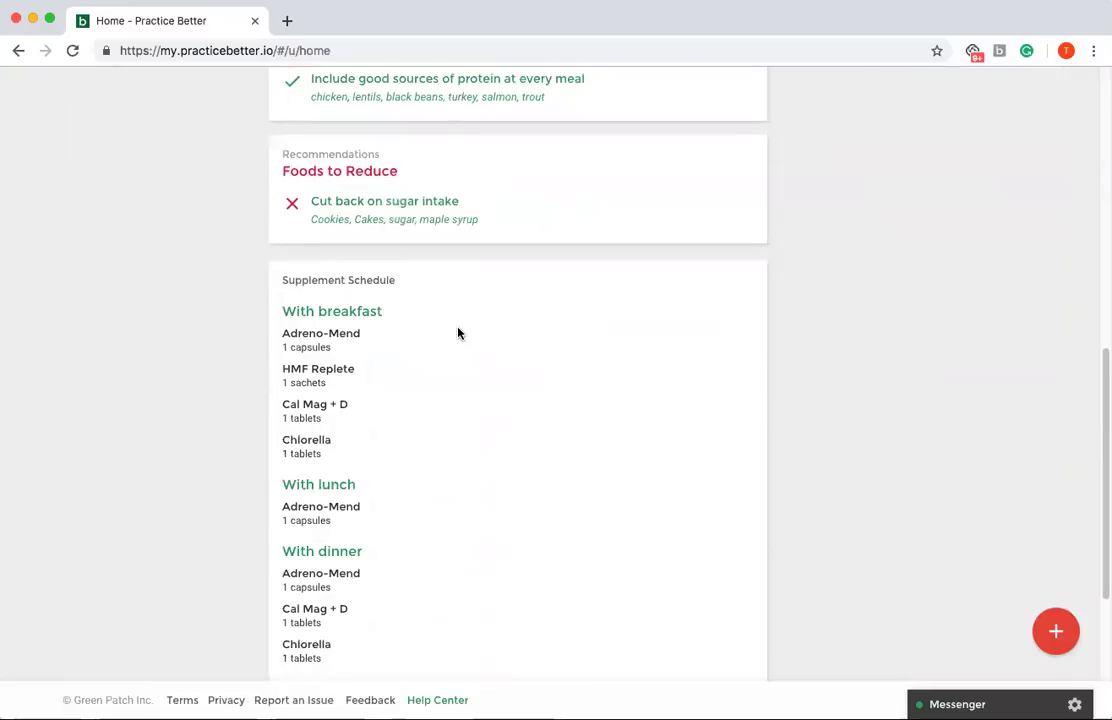
pyautogui.scroll(-2, 462, 320)
pyautogui.scroll(-2, 461, 276)
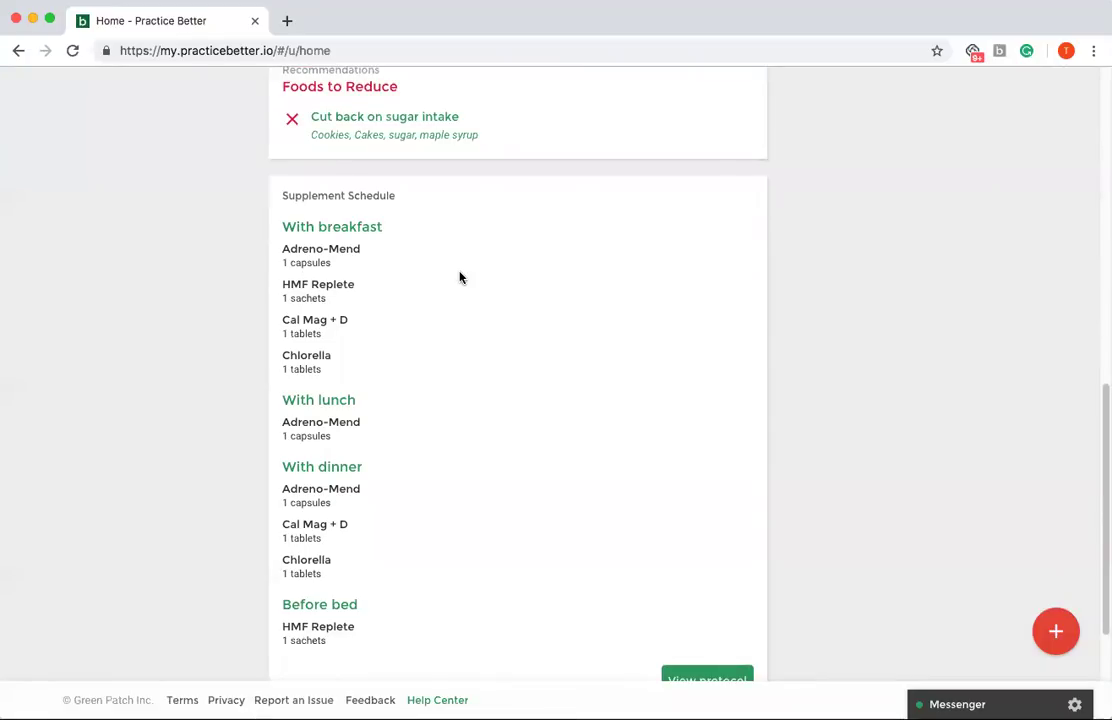
pyautogui.scroll(-3, 459, 277)
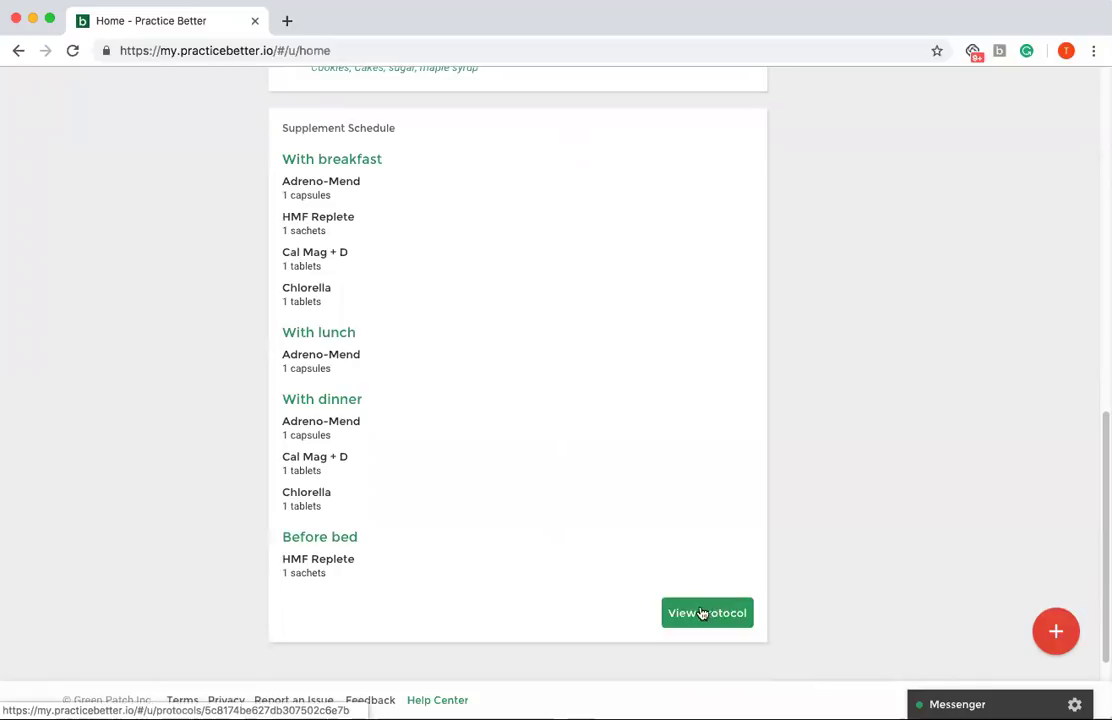
pyautogui.scroll(15, 707, 622)
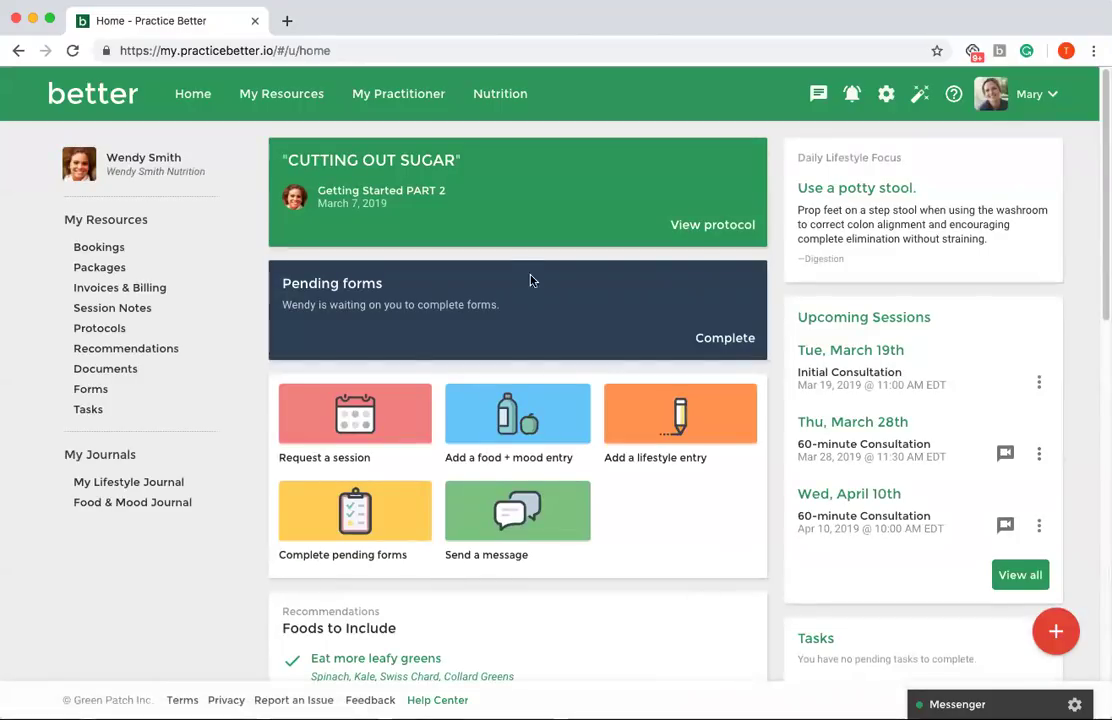
# Step: Open the "CUTTING OUT SUGAR" protocol from the portal home page and review its notes, recipe video and supplement schedule
pyautogui.click(441, 168)
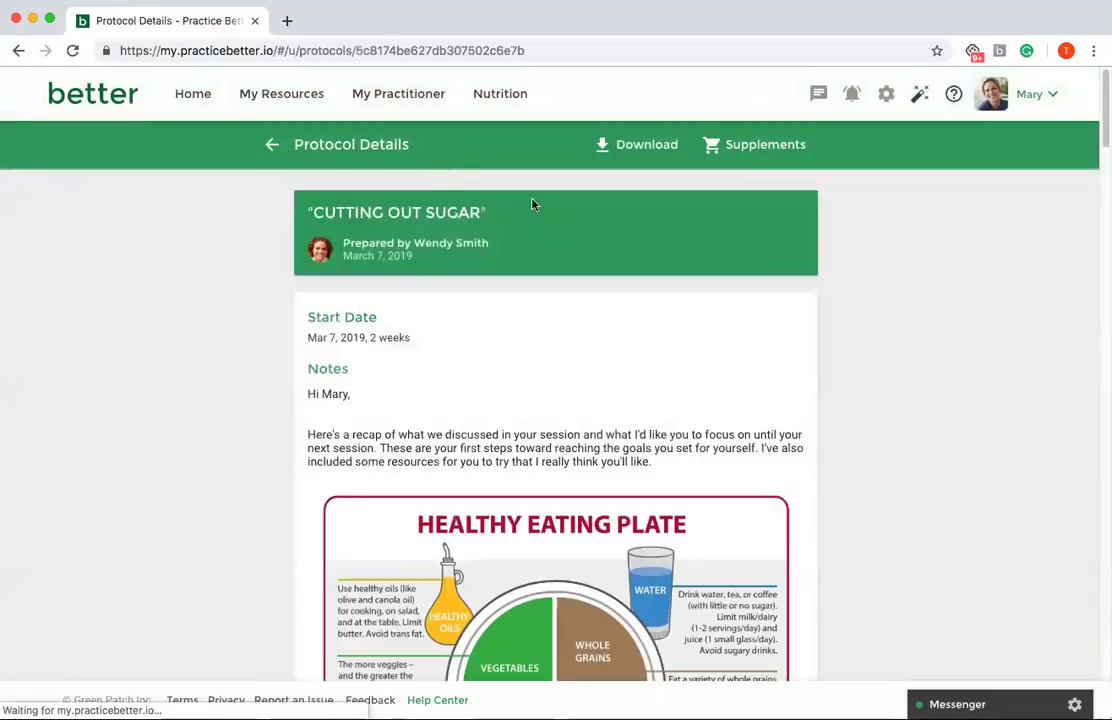
pyautogui.scroll(-3, 935, 287)
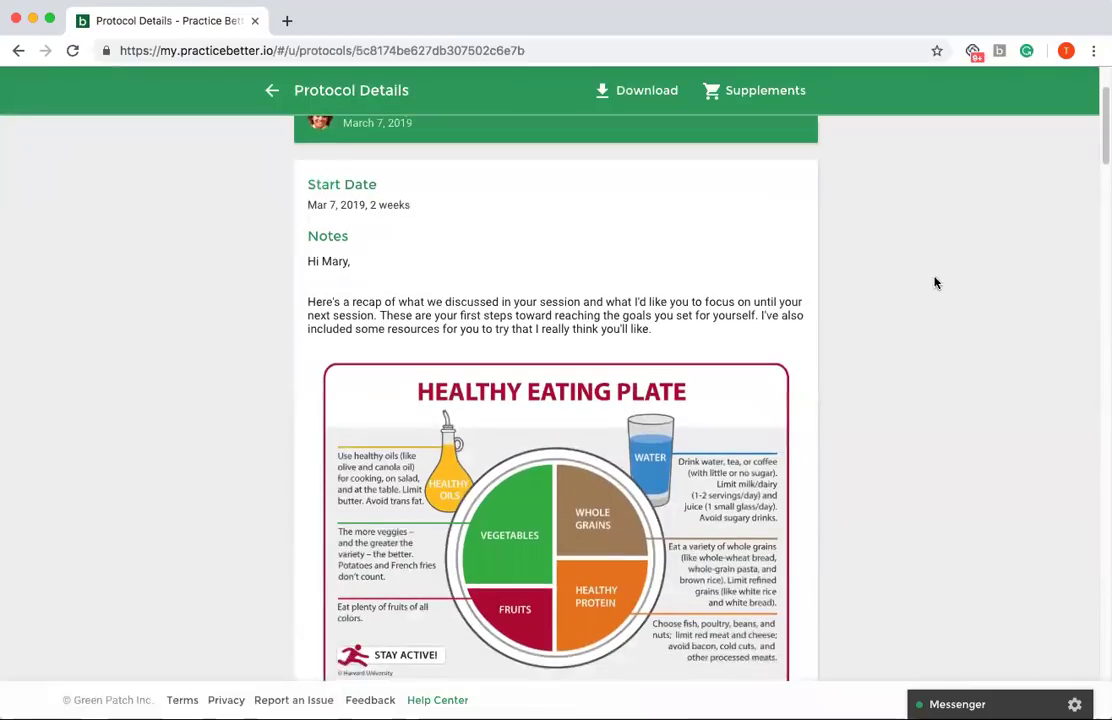
pyautogui.scroll(-1, 935, 285)
pyautogui.scroll(-1, 935, 281)
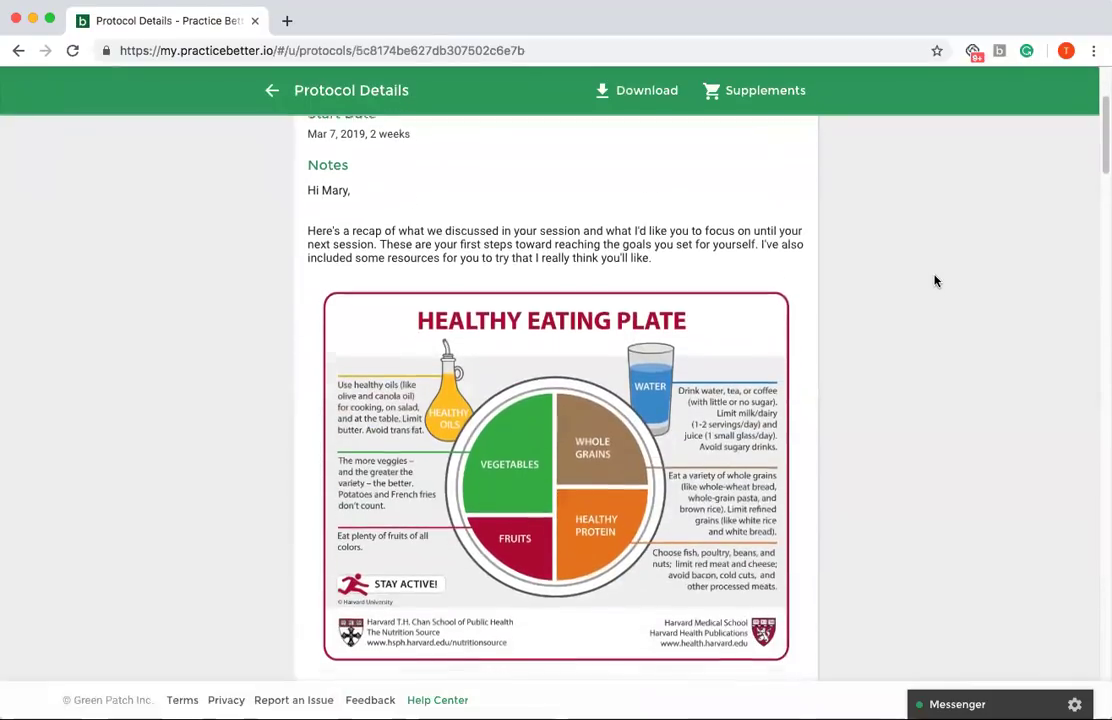
pyautogui.scroll(-1, 935, 281)
pyautogui.scroll(-1, 935, 282)
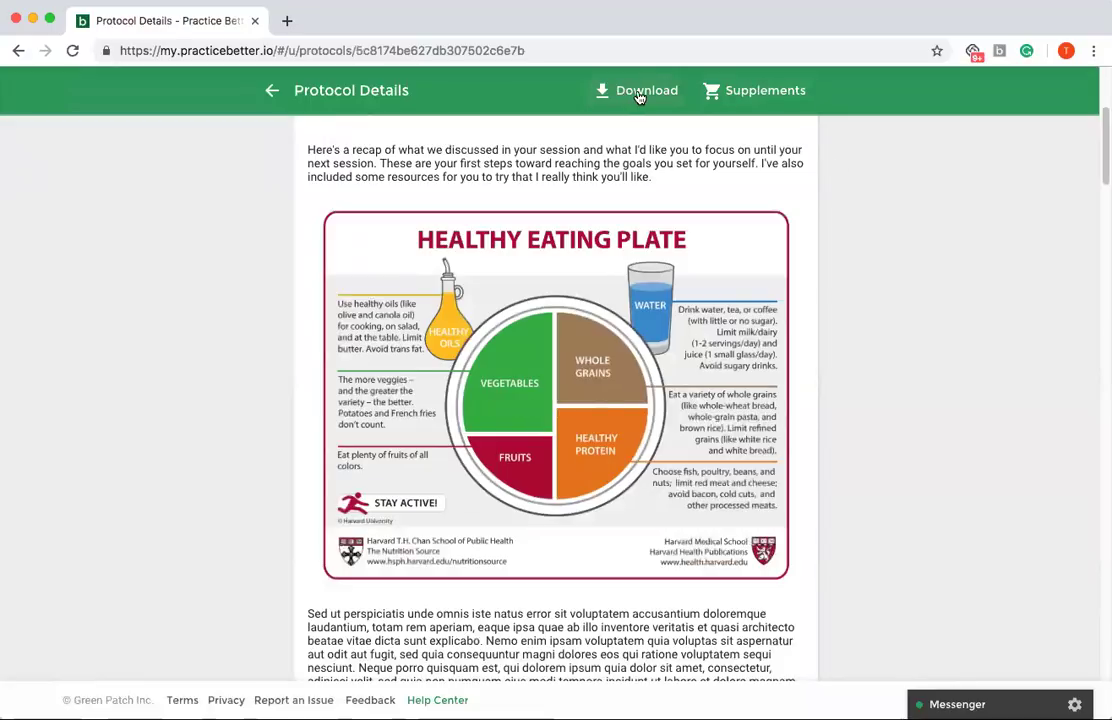
pyautogui.scroll(-1, 1095, 350)
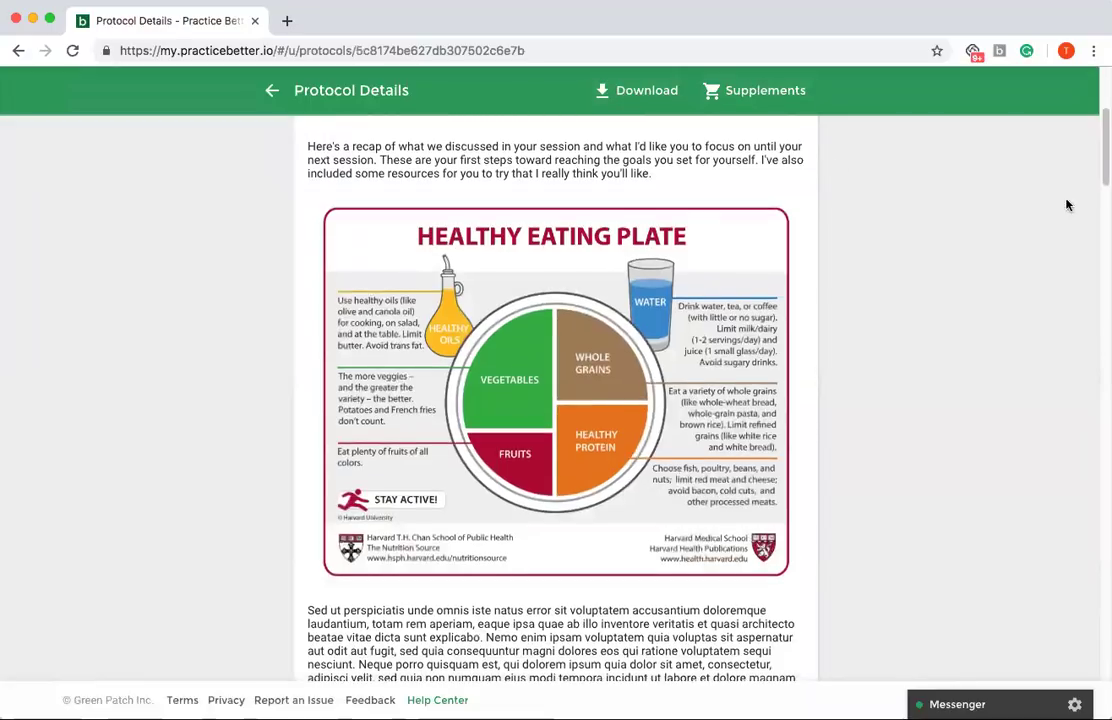
pyautogui.scroll(-15, 556, 400)
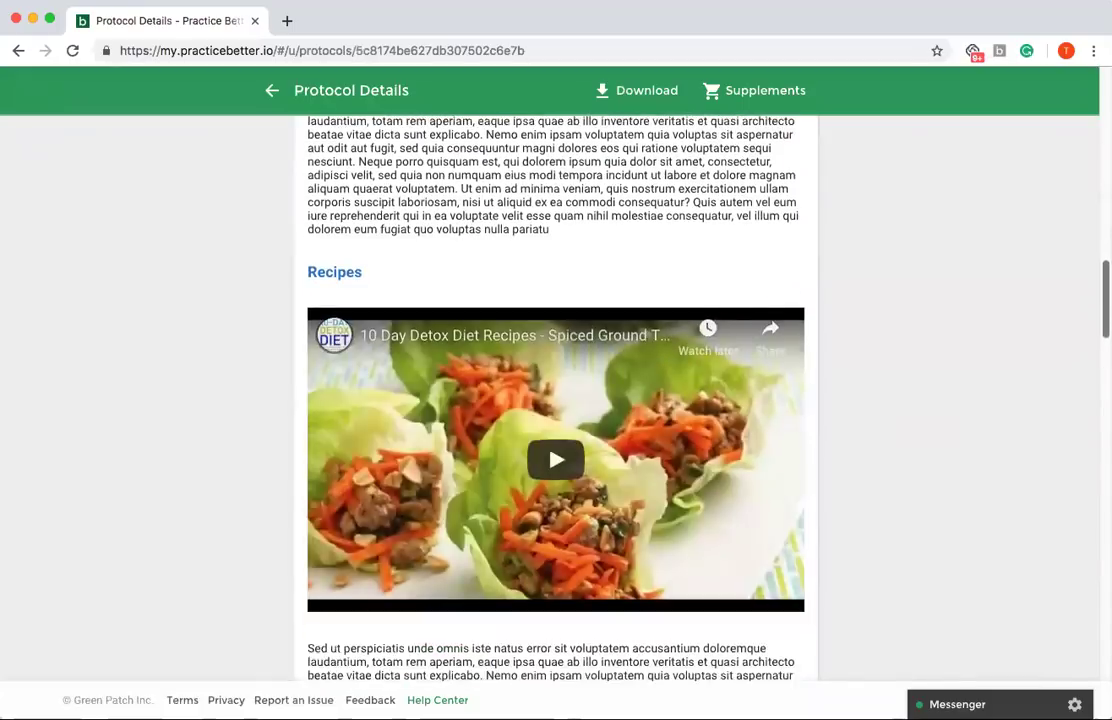
pyautogui.scroll(-15, 556, 400)
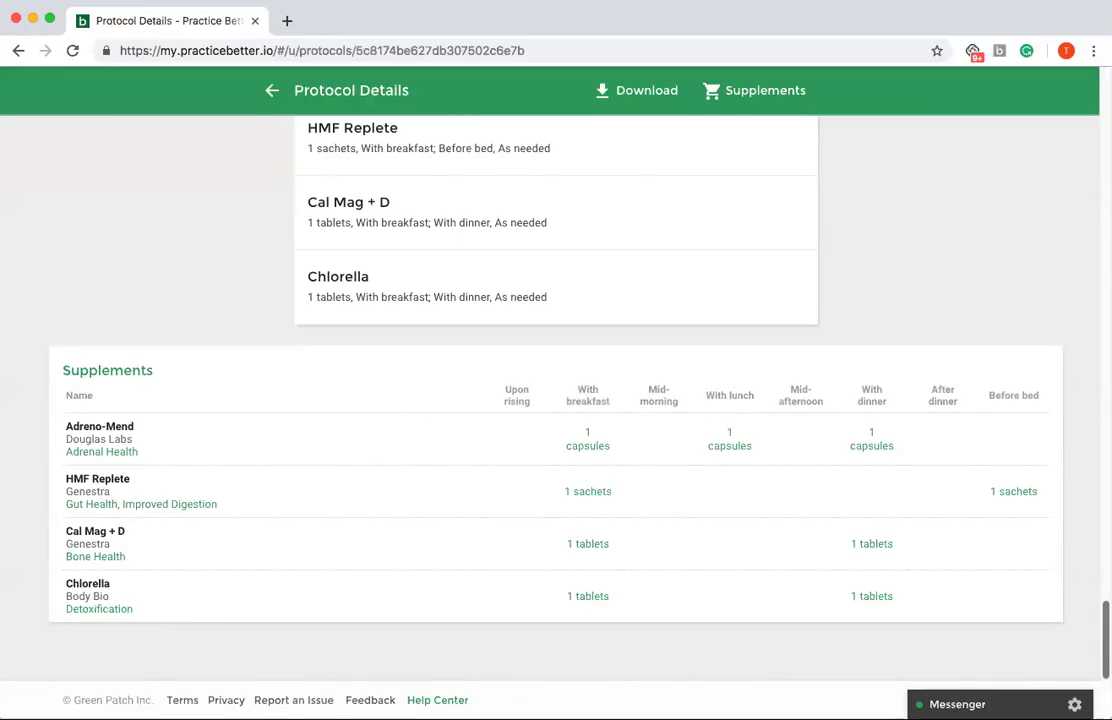
# Step: Review the protocol's supporting documents, lifestyle recommendations and food recommendations, returning to the beginning of the protocol
pyautogui.scroll(6, 556, 400)
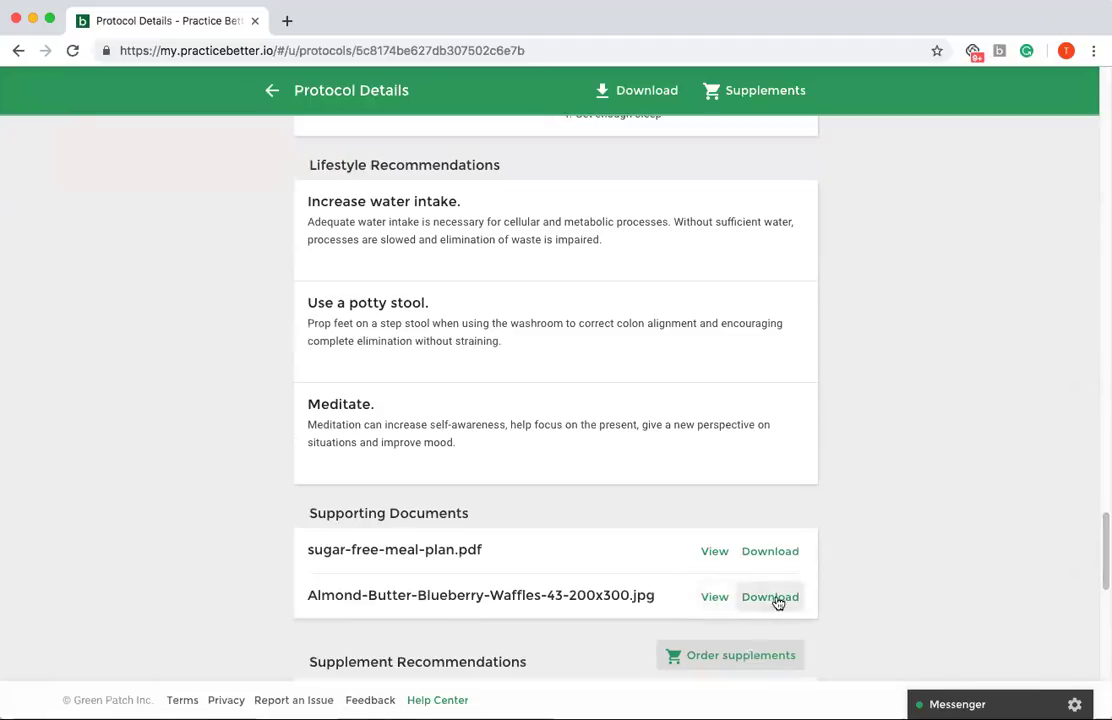
pyautogui.scroll(10, 853, 465)
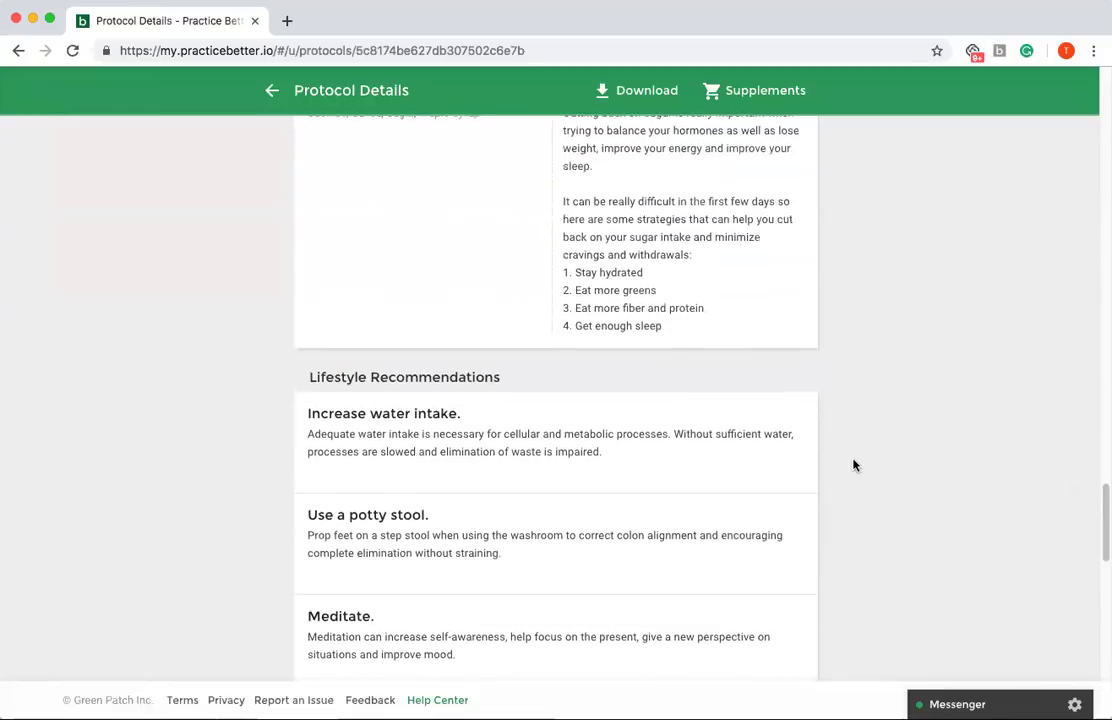
pyautogui.scroll(3, 853, 465)
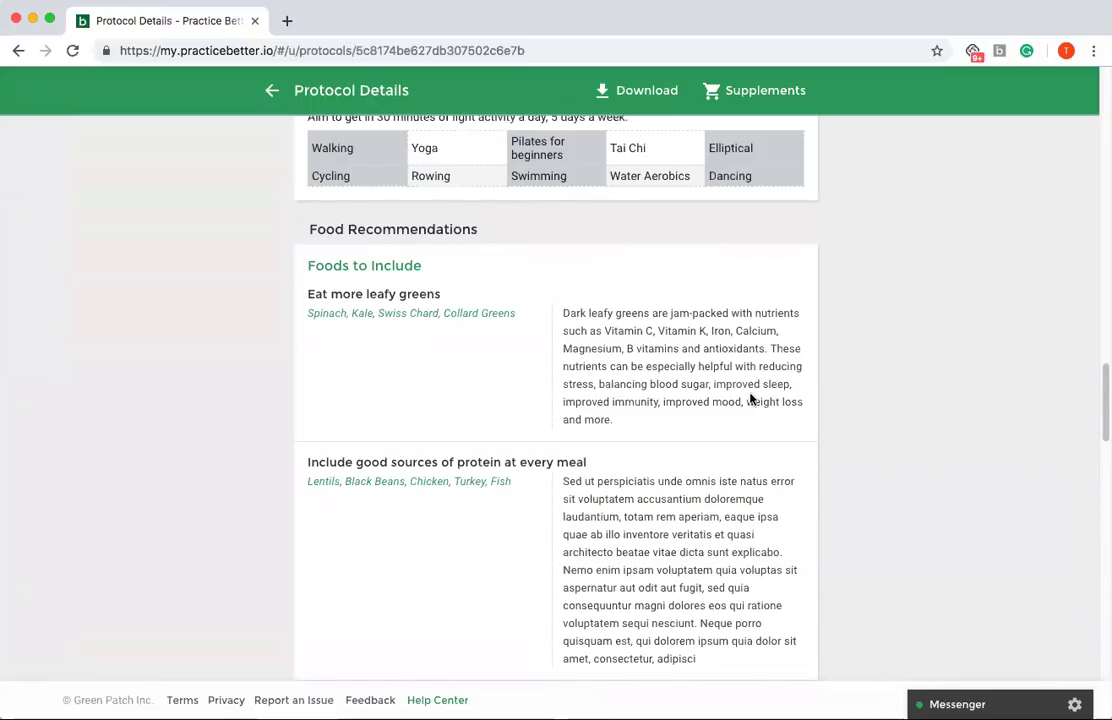
pyautogui.scroll(10, 1067, 310)
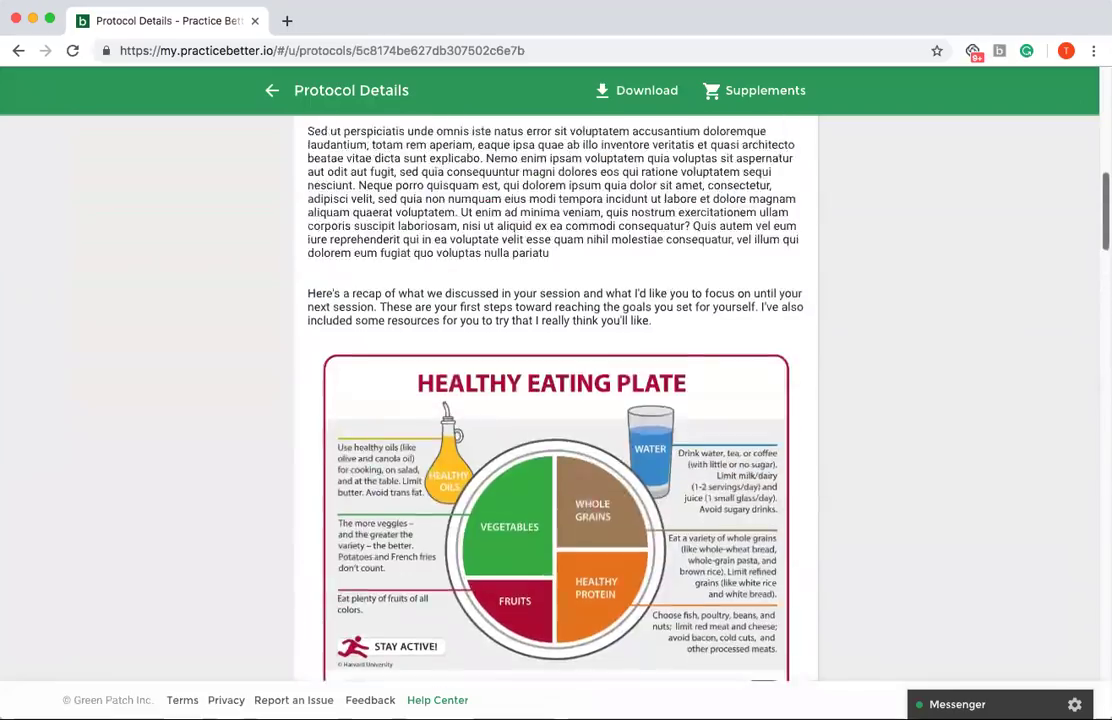
pyautogui.scroll(5, 899, 235)
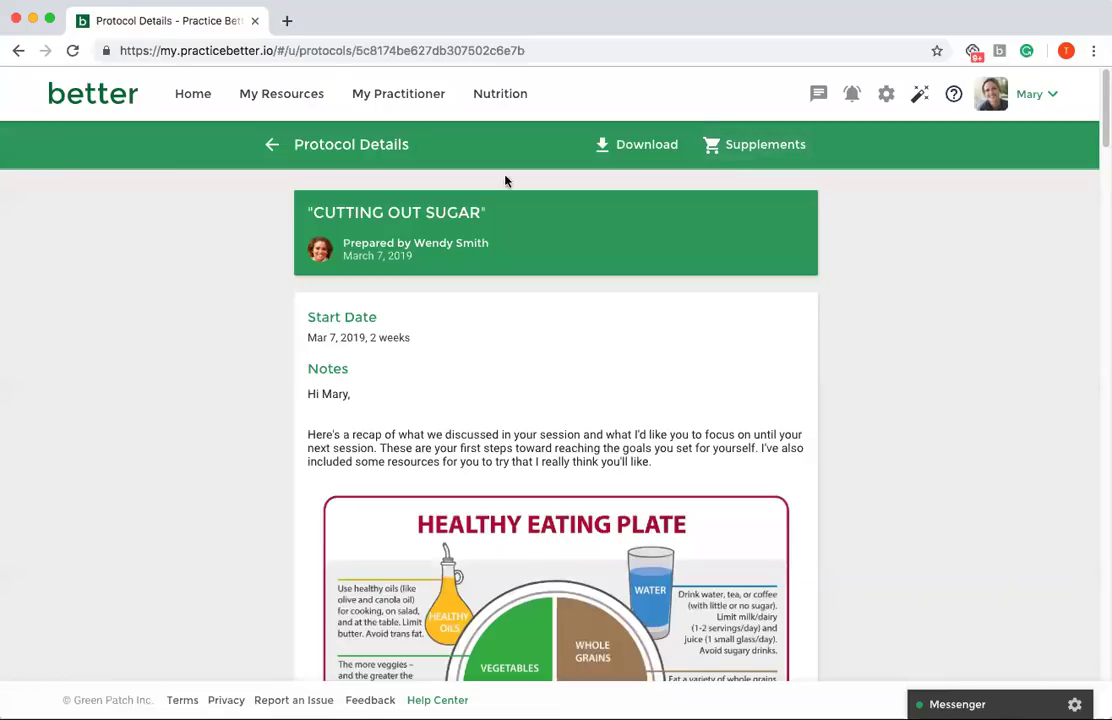
# Step: Leave the protocol details, look through the client's full My Protocols list, and return to the portal home page
pyautogui.click(274, 146)
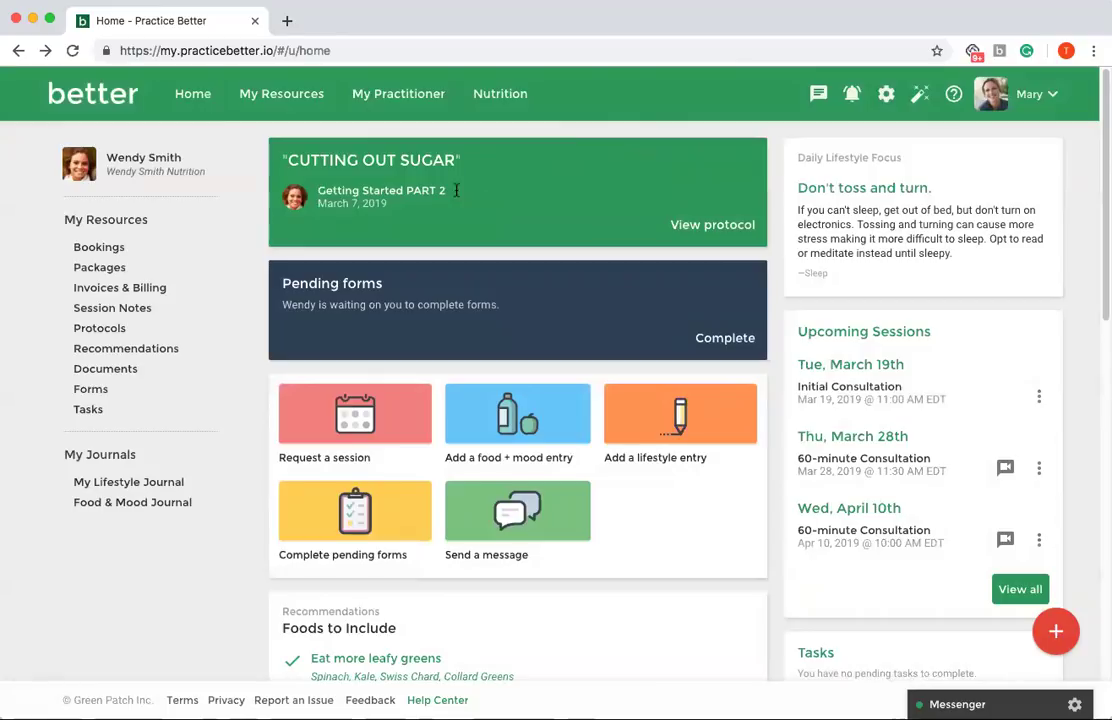
pyautogui.click(107, 337)
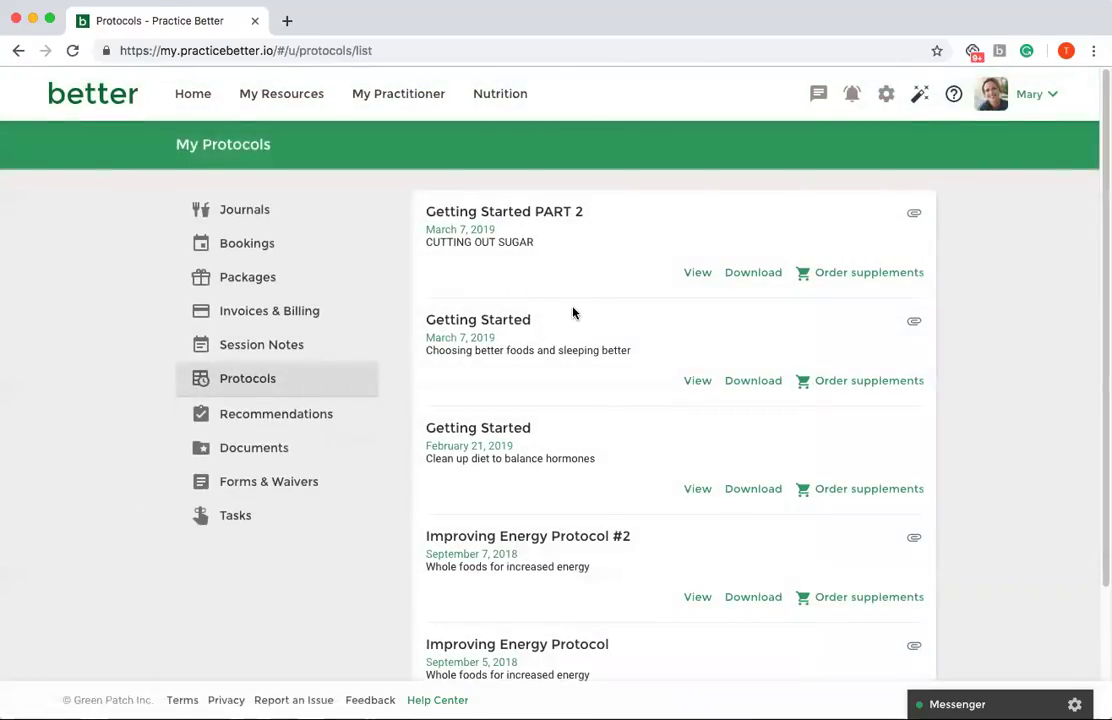
pyautogui.scroll(-3, 570, 313)
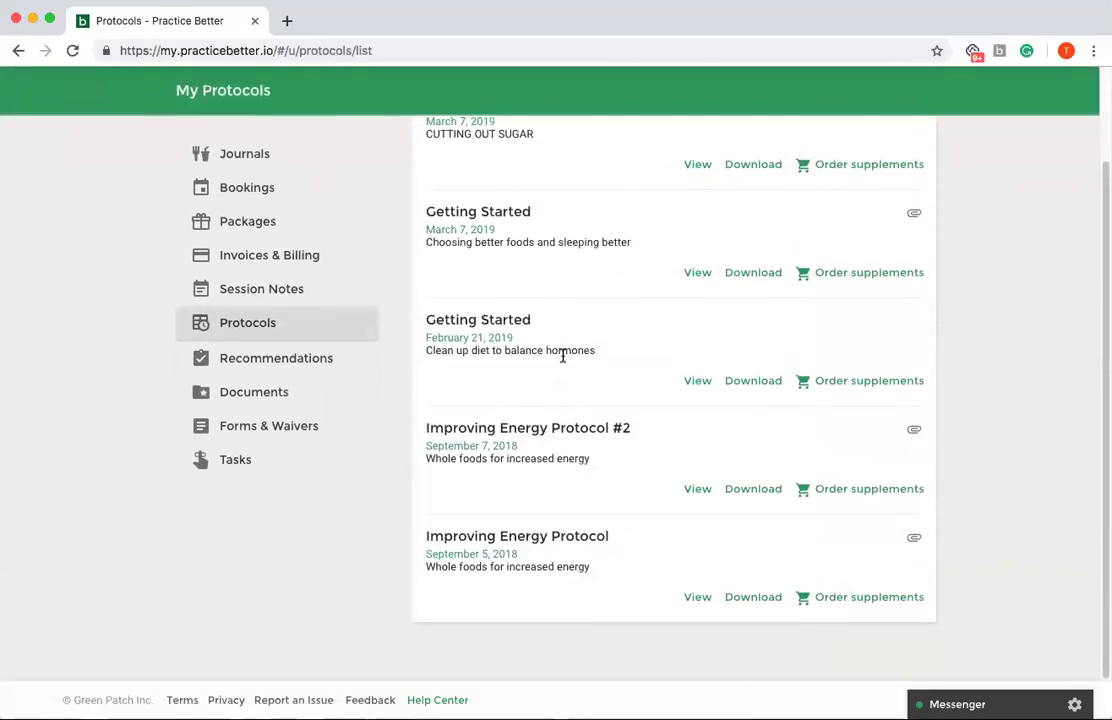
pyautogui.scroll(3, 565, 360)
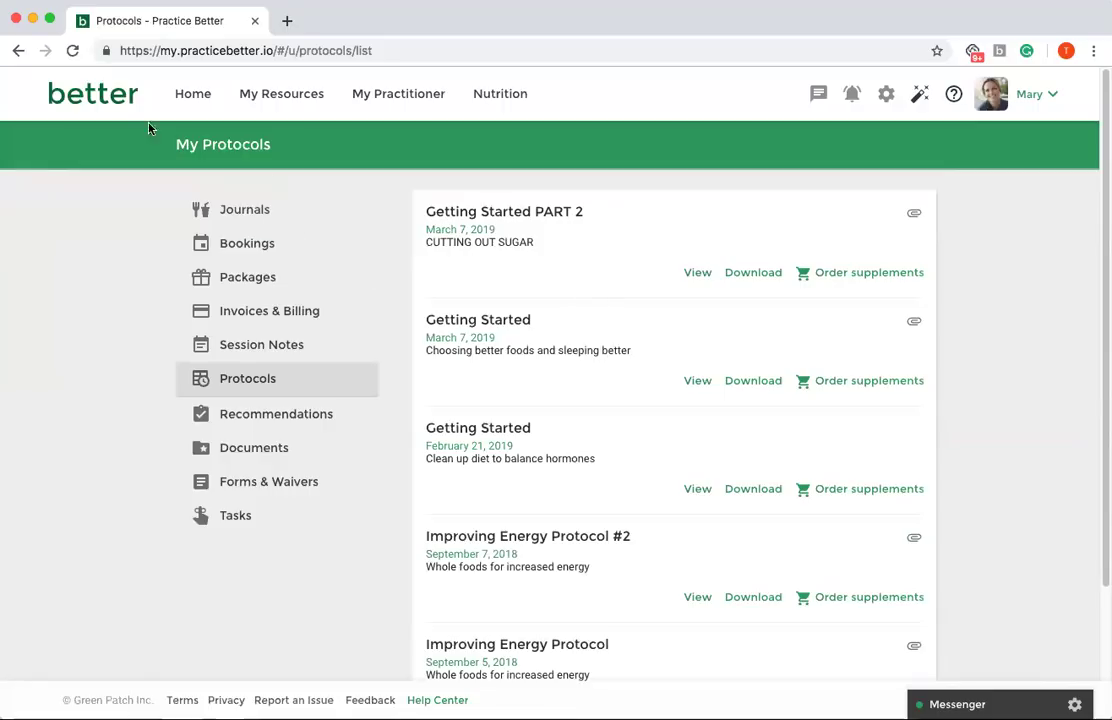
pyautogui.click(104, 88)
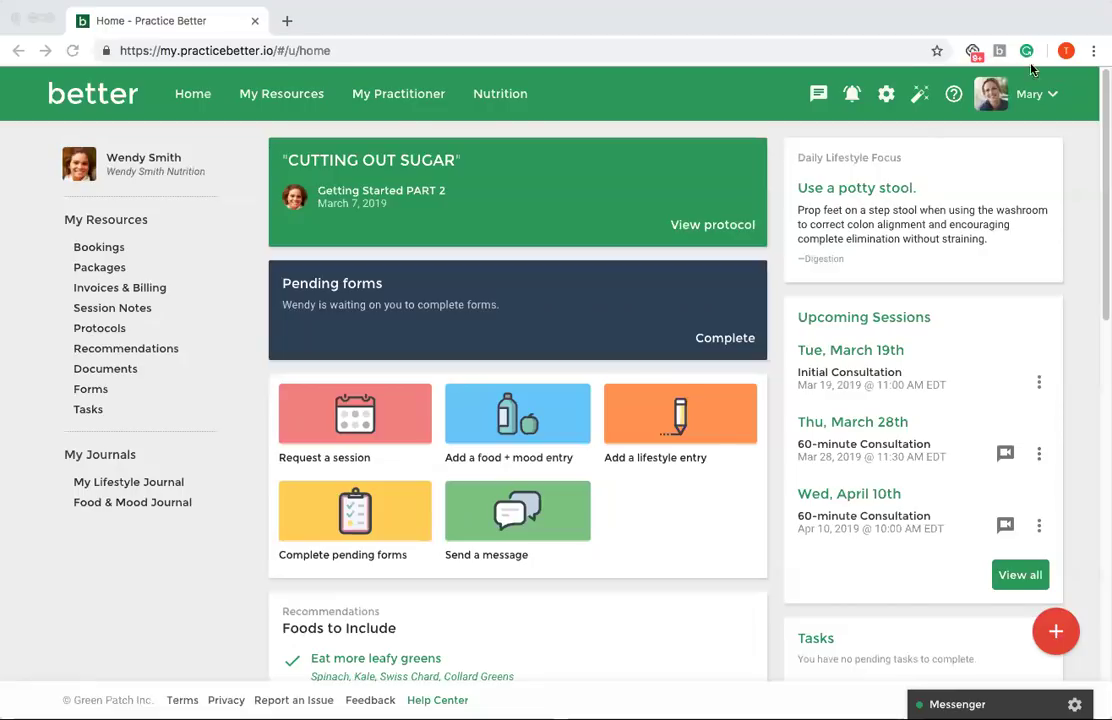
# Step: Sign out of the client account and sign back in to the practitioner account
pyautogui.click(1040, 94)
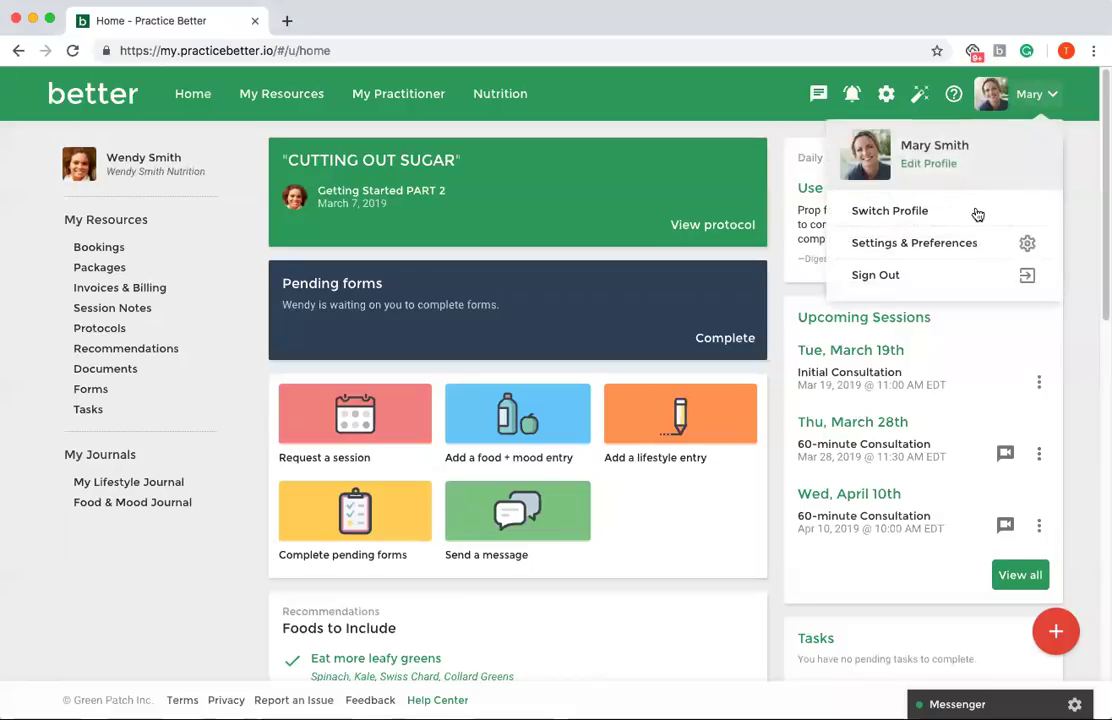
pyautogui.click(940, 274)
pyautogui.click(468, 450)
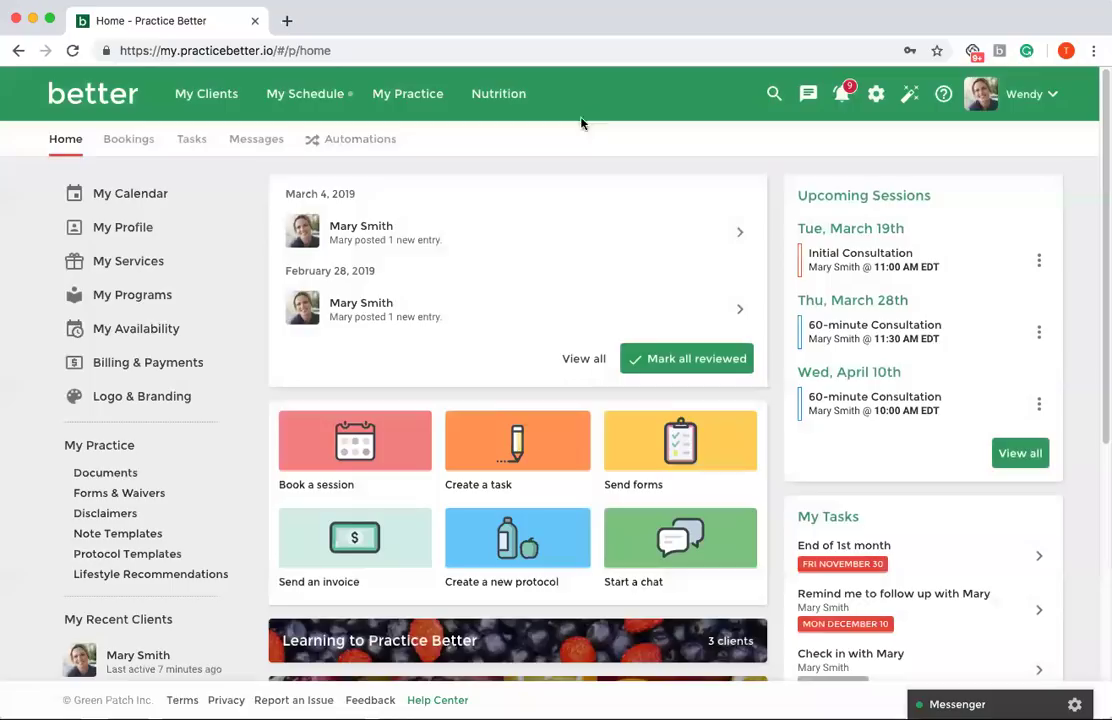
# Step: Open the saved protocol recommendations and inspect the available actions for "Don't eat for at least 2 hours before bed." and "Dry skin brush daily before shower."
pyautogui.click(423, 97)
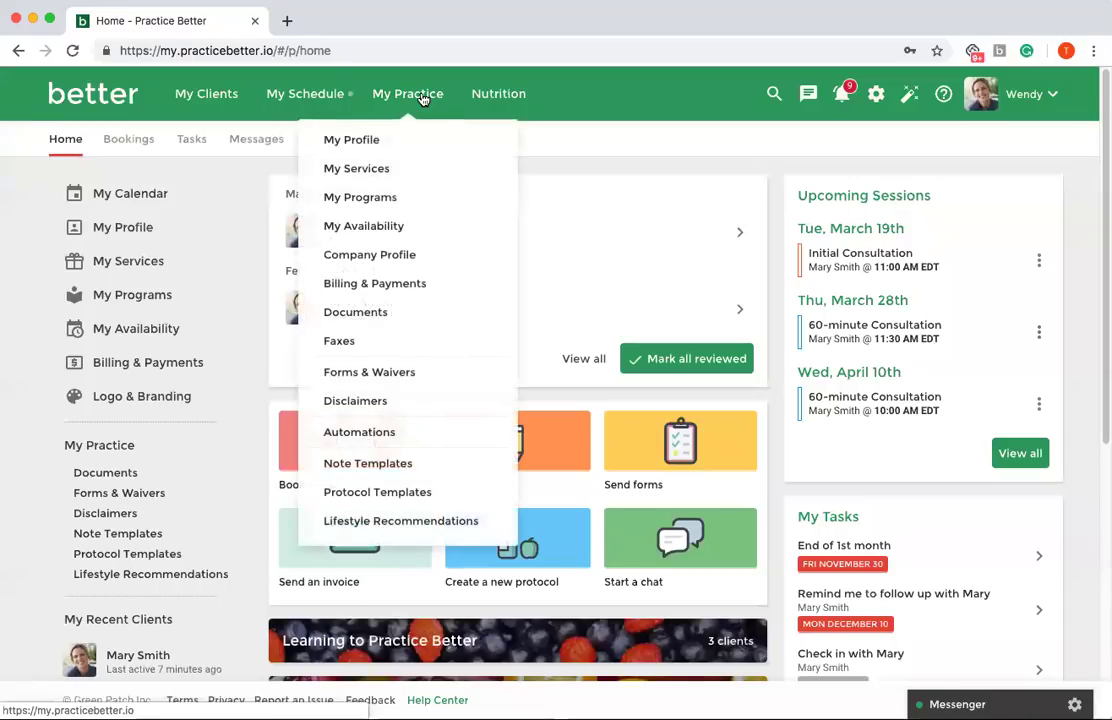
pyautogui.click(384, 493)
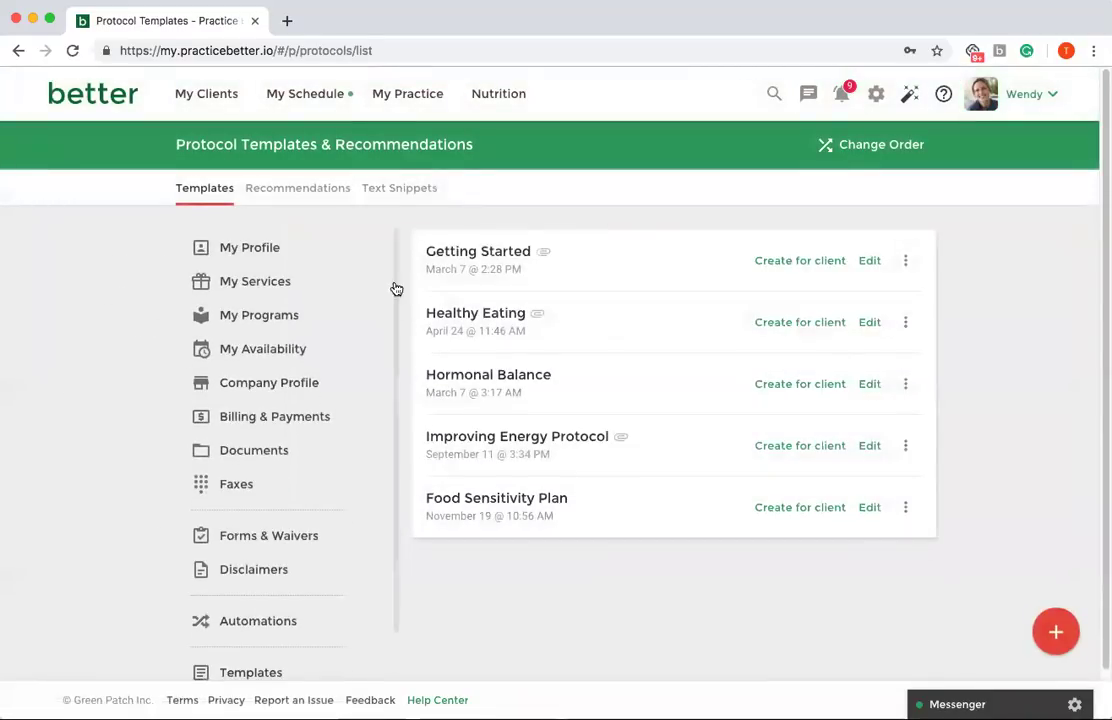
pyautogui.click(305, 195)
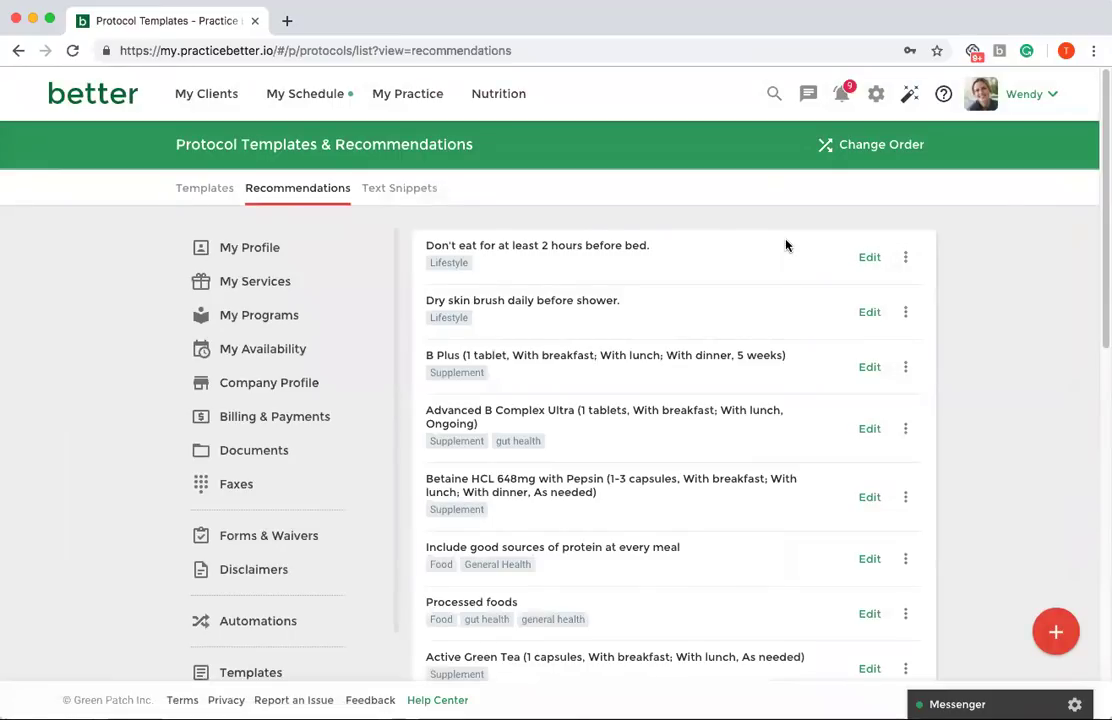
pyautogui.click(904, 263)
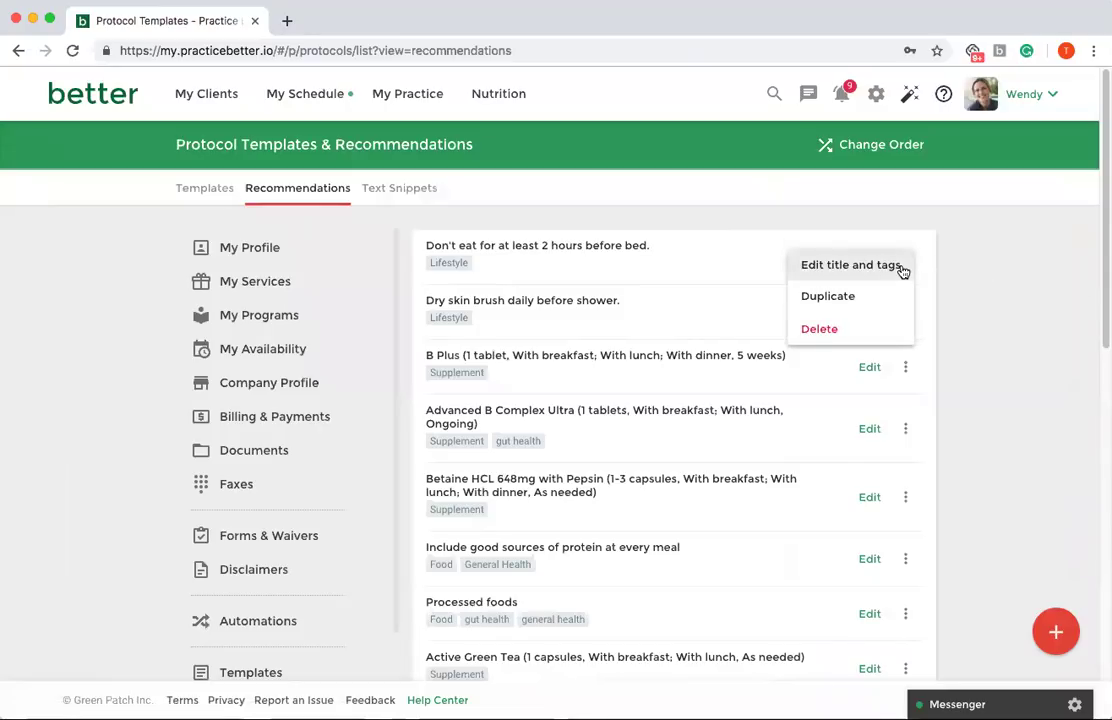
pyautogui.click(1028, 261)
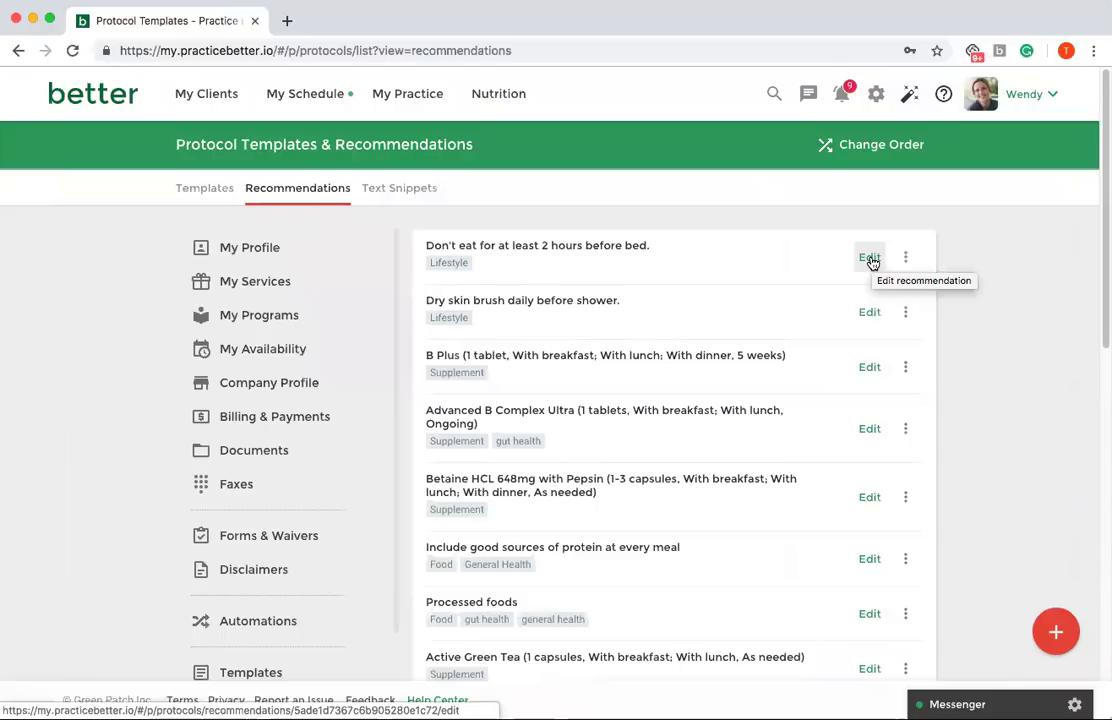
pyautogui.click(906, 313)
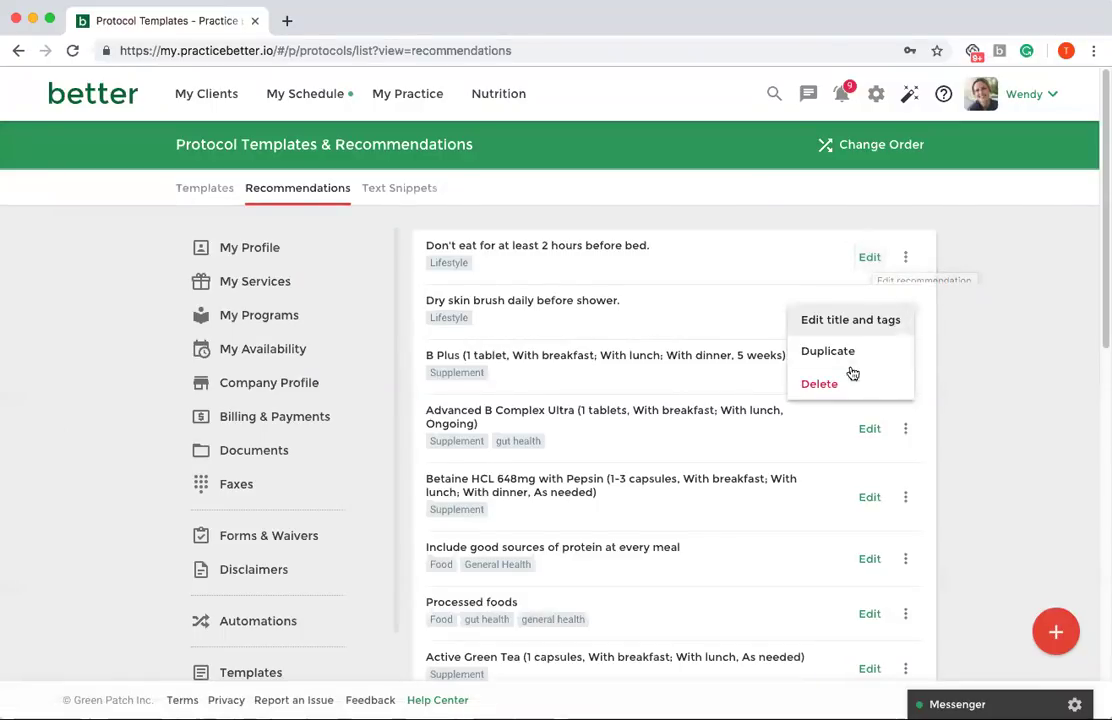
pyautogui.click(1043, 369)
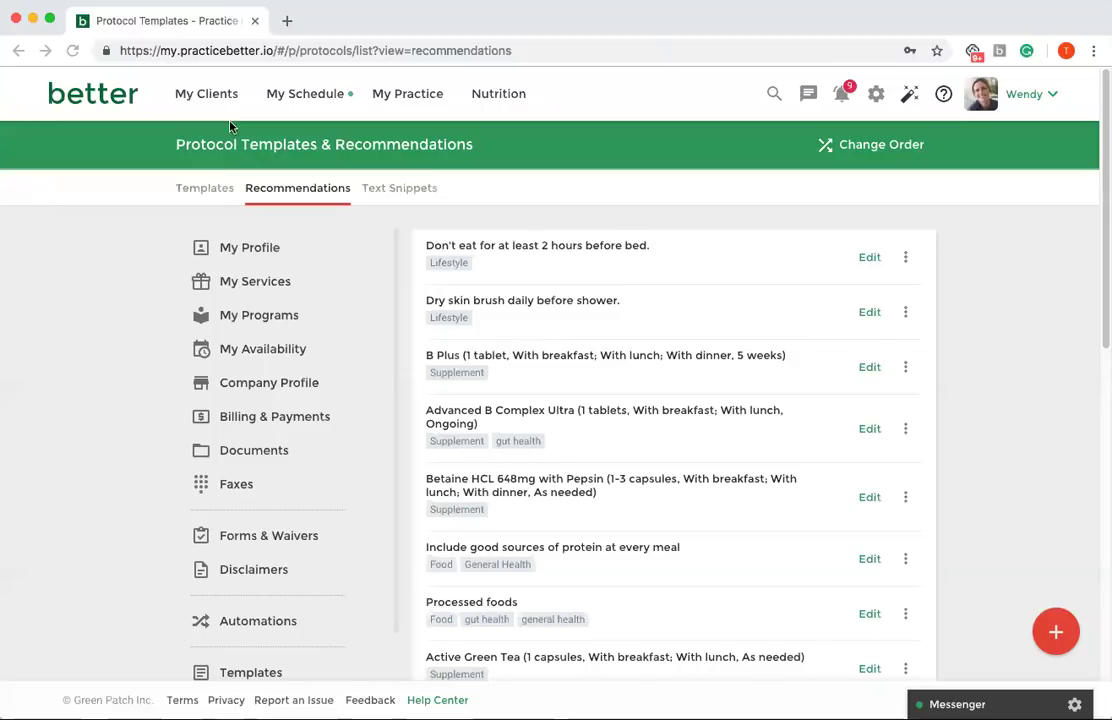
# Step: Open the protocol recipient's client record and duplicate the published "Getting Started PART 2" protocol
pyautogui.moveTo(232, 109)
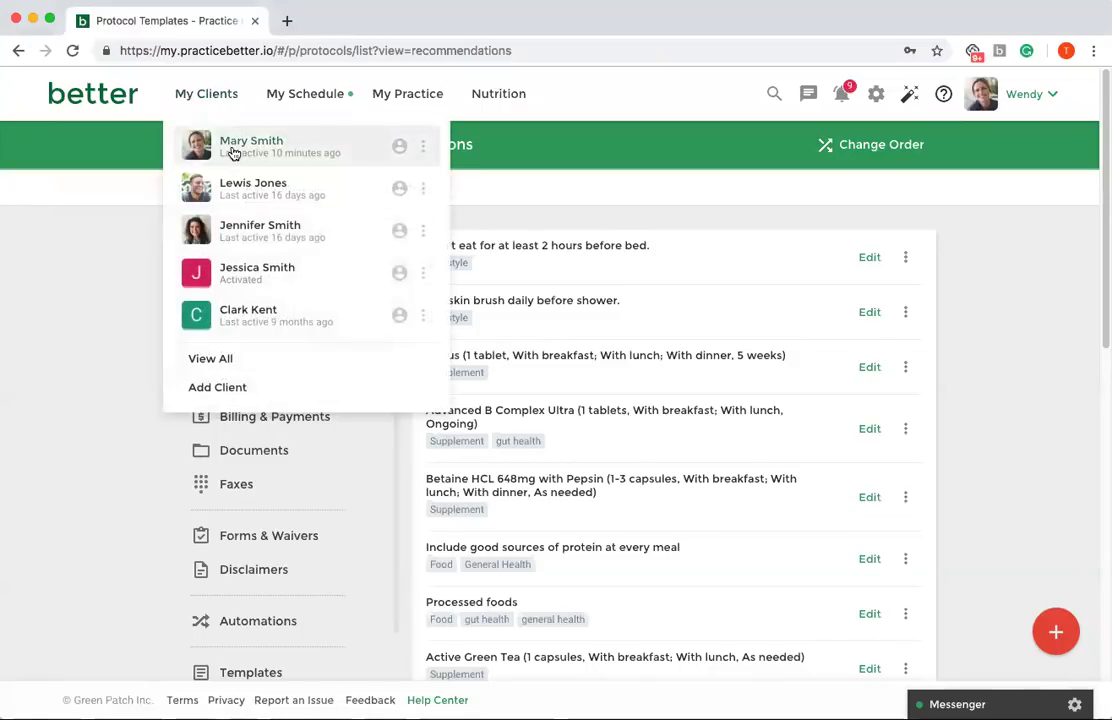
pyautogui.click(231, 150)
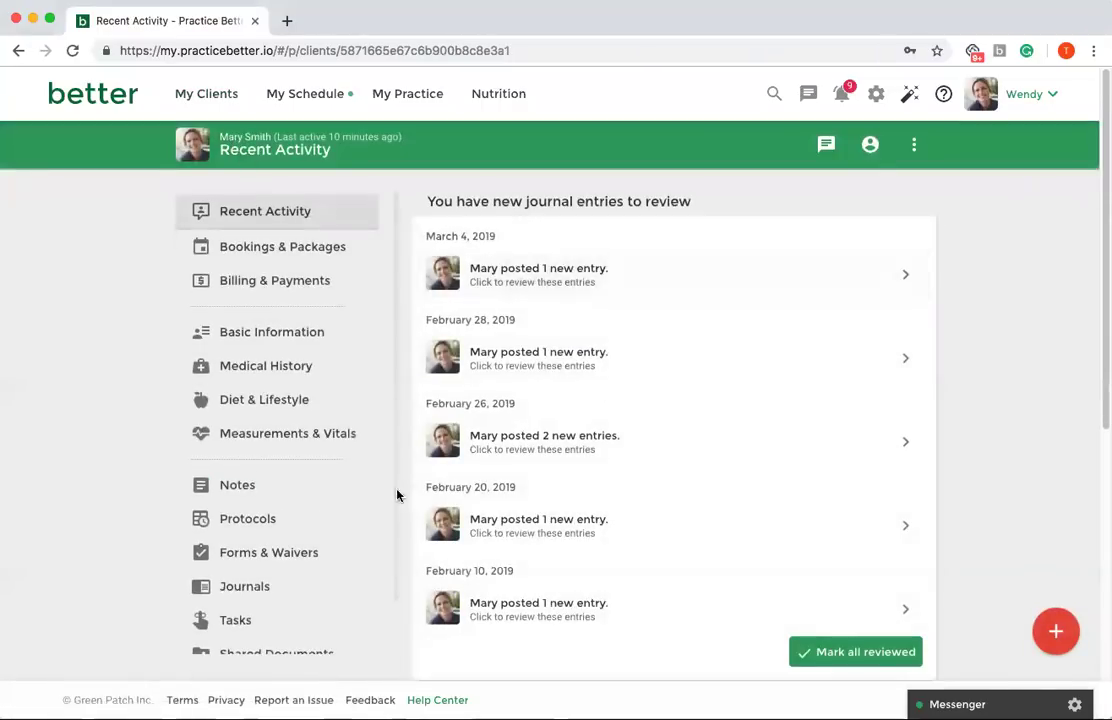
pyautogui.click(247, 520)
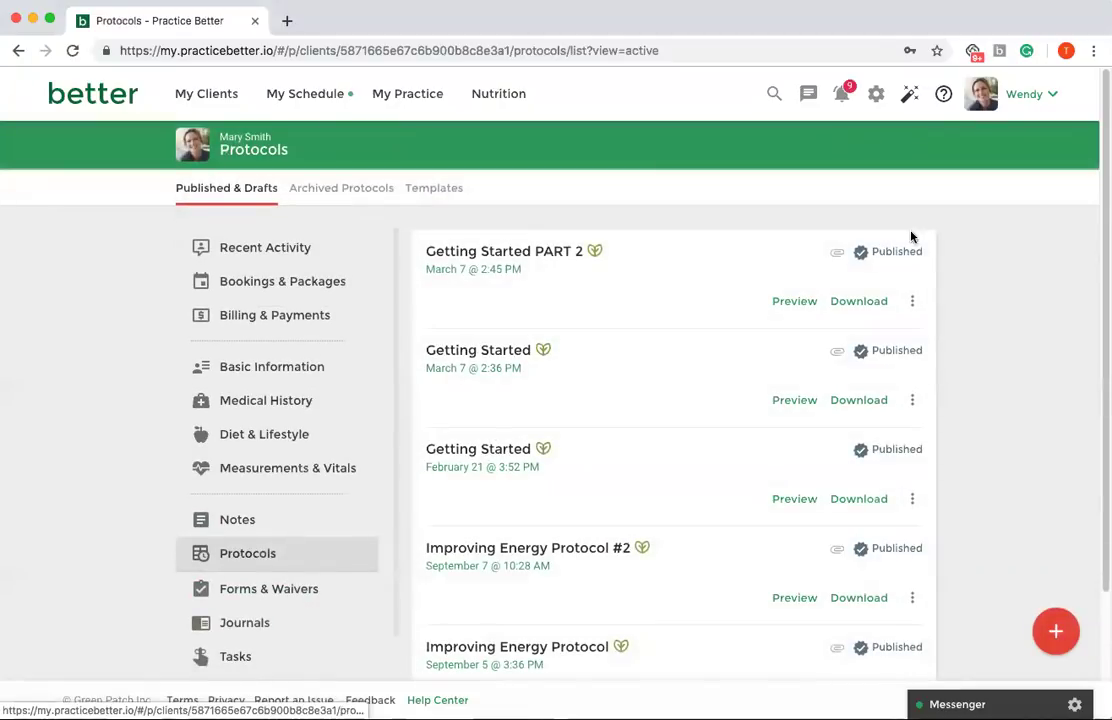
pyautogui.click(912, 301)
pyautogui.click(896, 312)
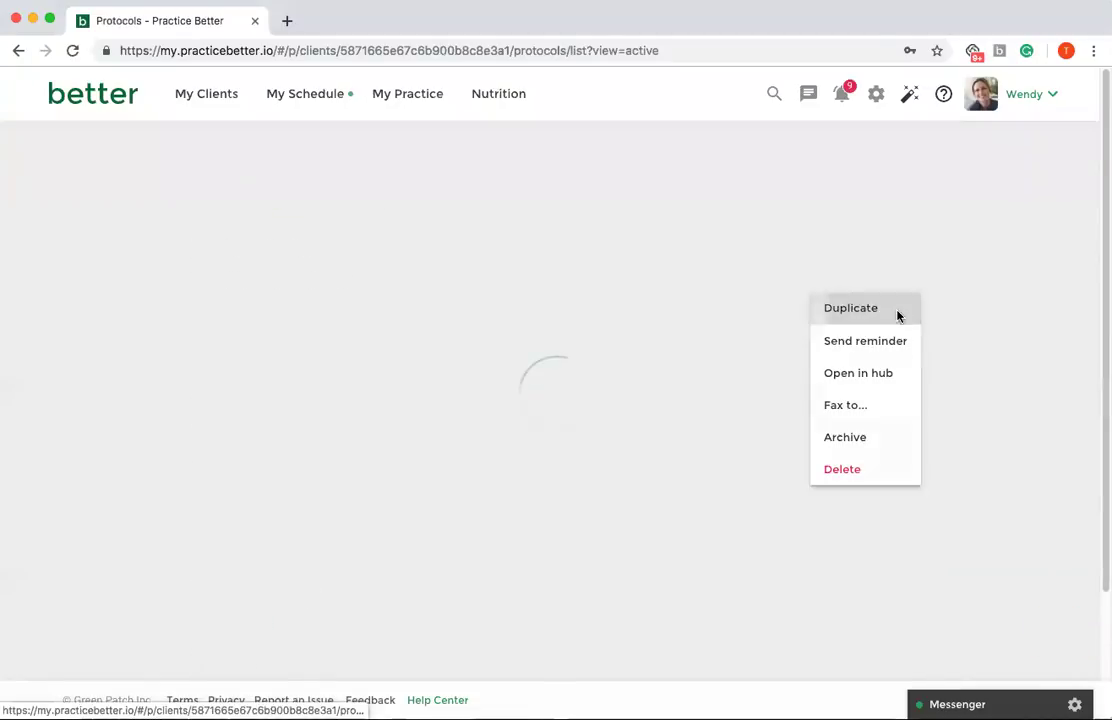
# Step: Look through the duplicated protocol's notes, food recommendations, supplement recommendations and Fullscript prescription option
pyautogui.scroll(-5, 920, 357)
pyautogui.scroll(-15, 920, 357)
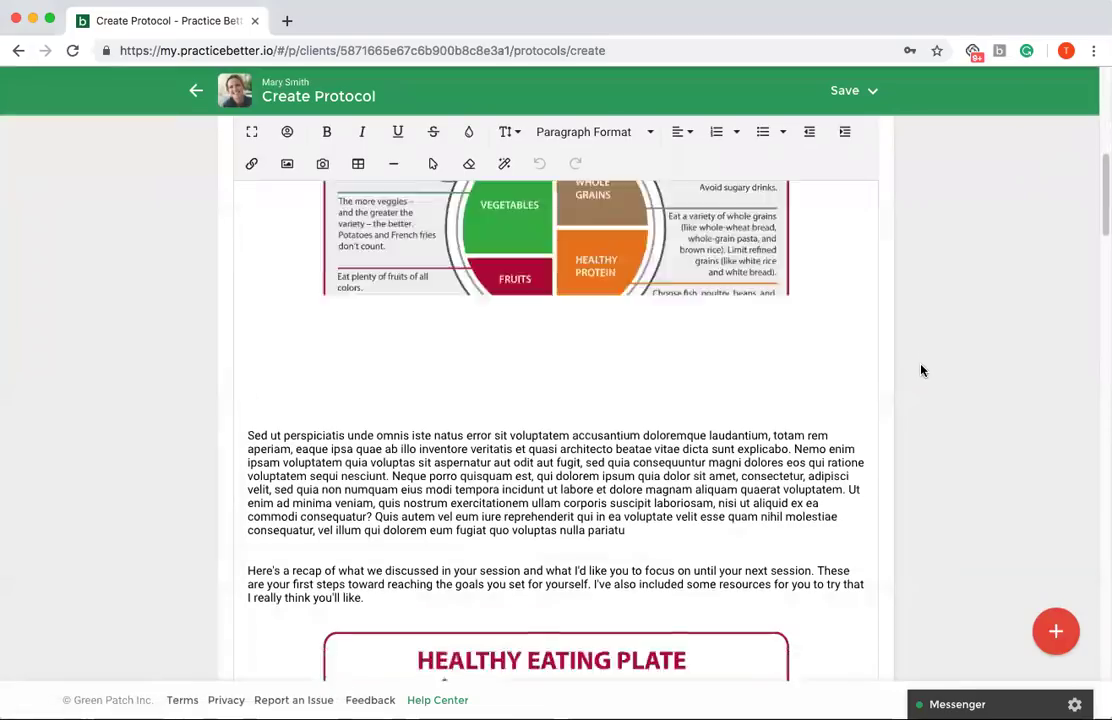
pyautogui.scroll(-2, 920, 398)
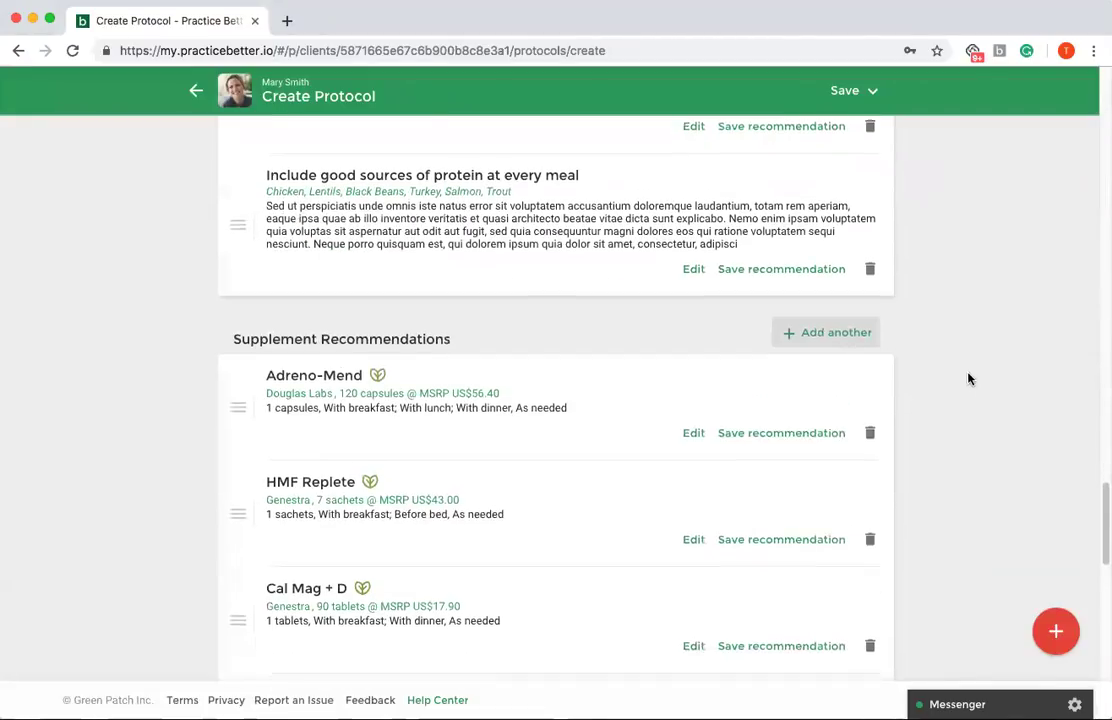
pyautogui.scroll(-1, 968, 377)
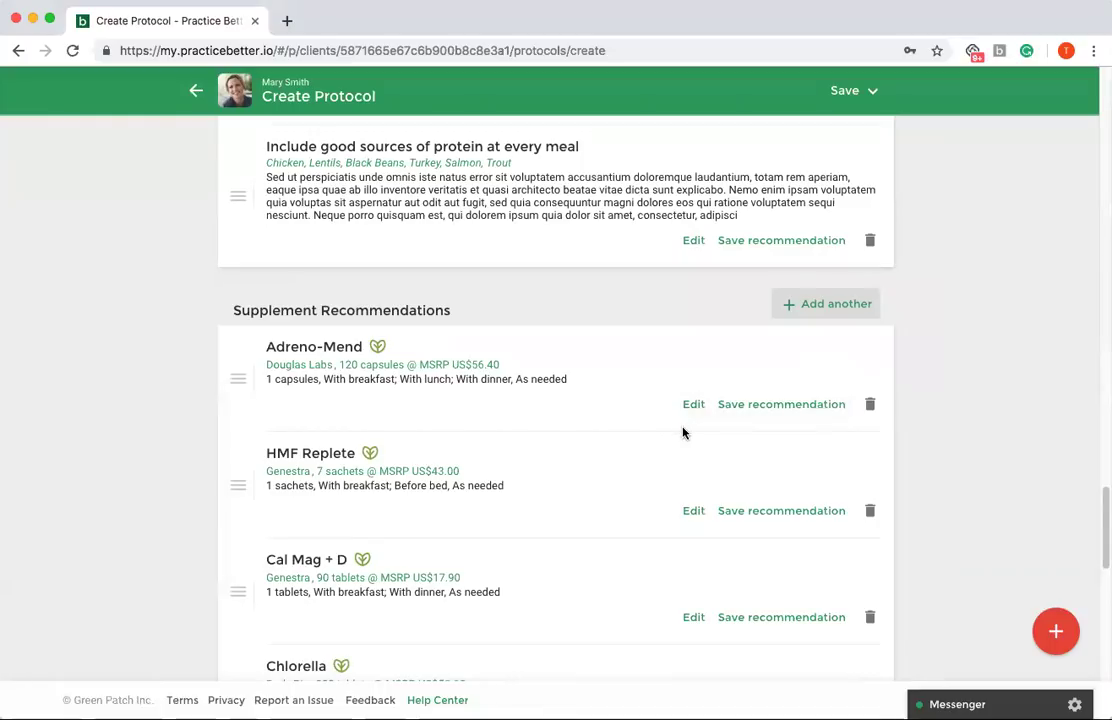
pyautogui.scroll(-1, 685, 442)
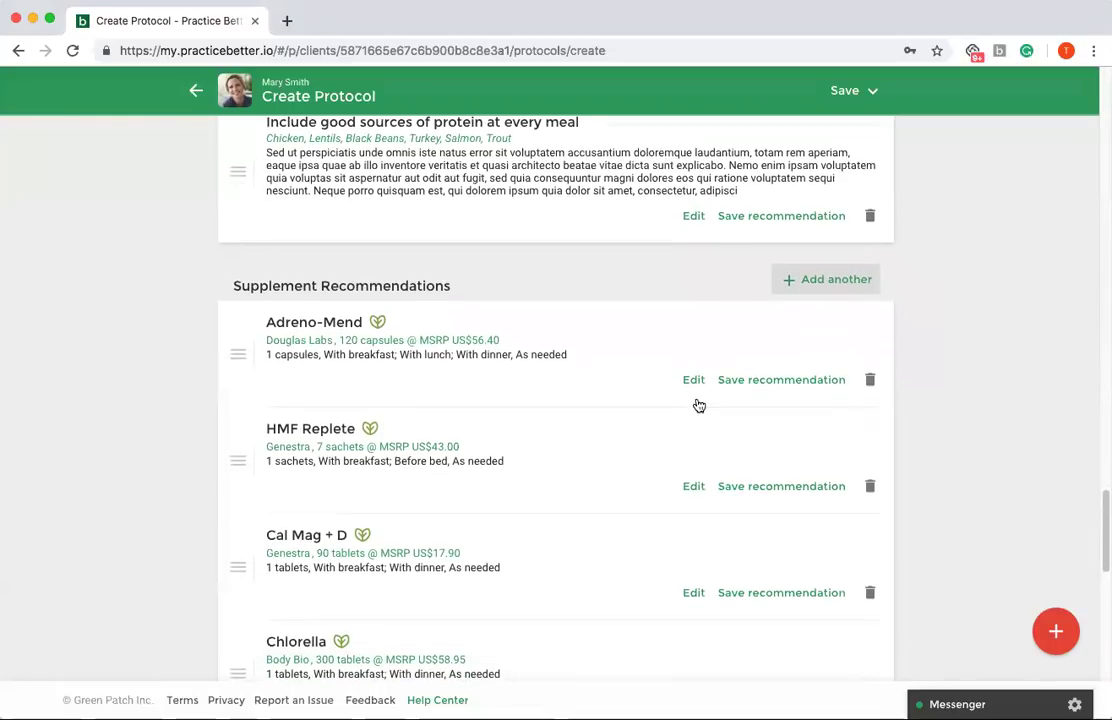
pyautogui.scroll(-3, 693, 486)
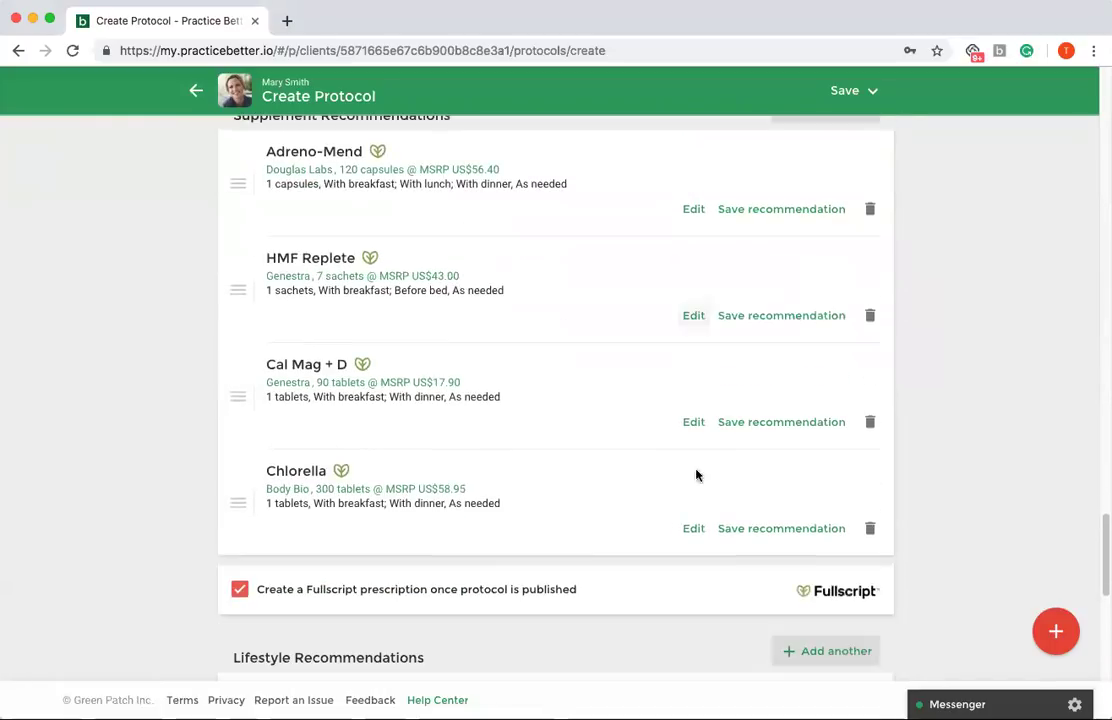
# Step: Edit the HMF Replete supplement recommendation to exclude it from the Fullscript treatment plan
pyautogui.click(689, 315)
pyautogui.scroll(-5, 640, 400)
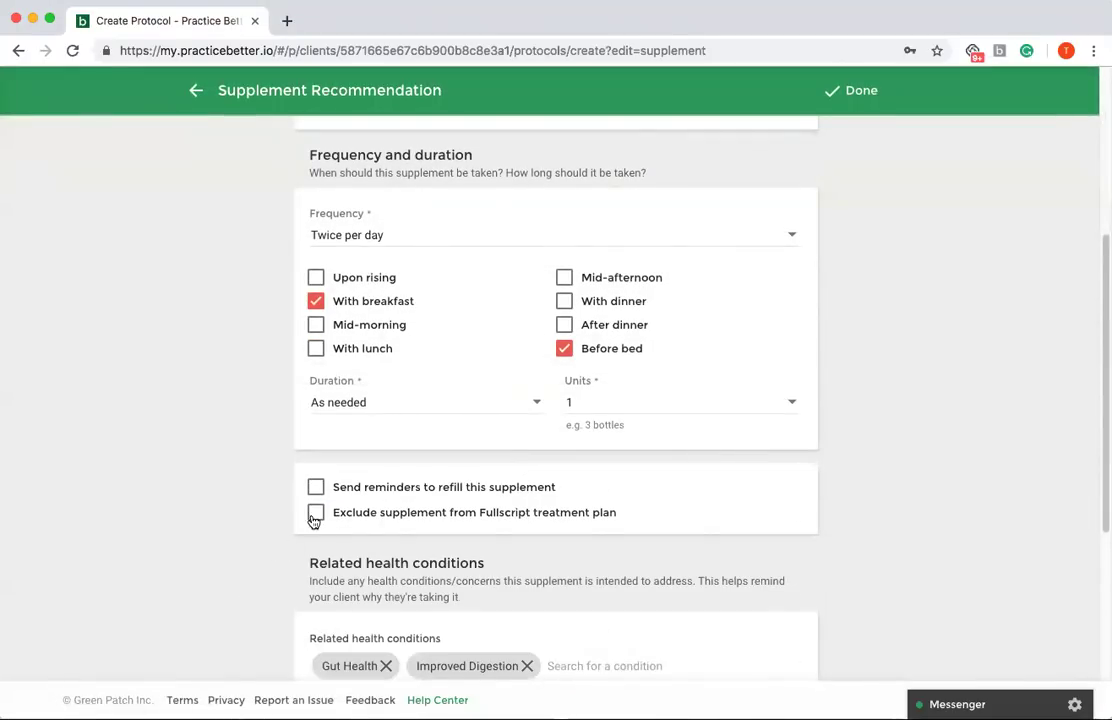
pyautogui.click(315, 514)
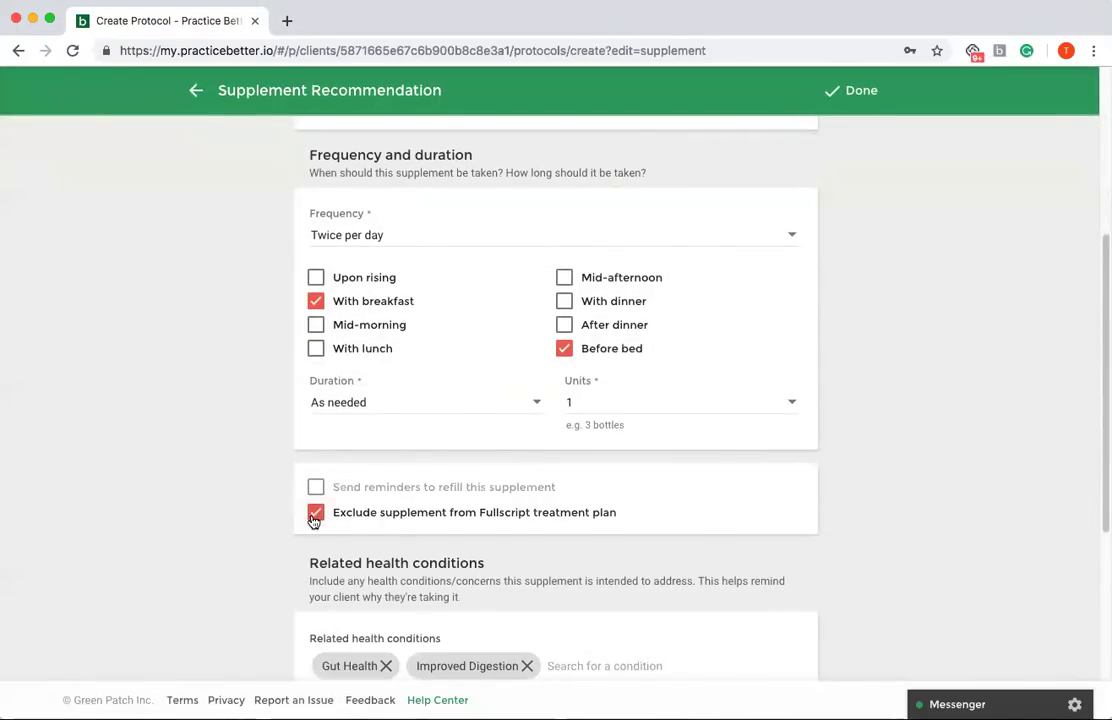
pyautogui.click(856, 97)
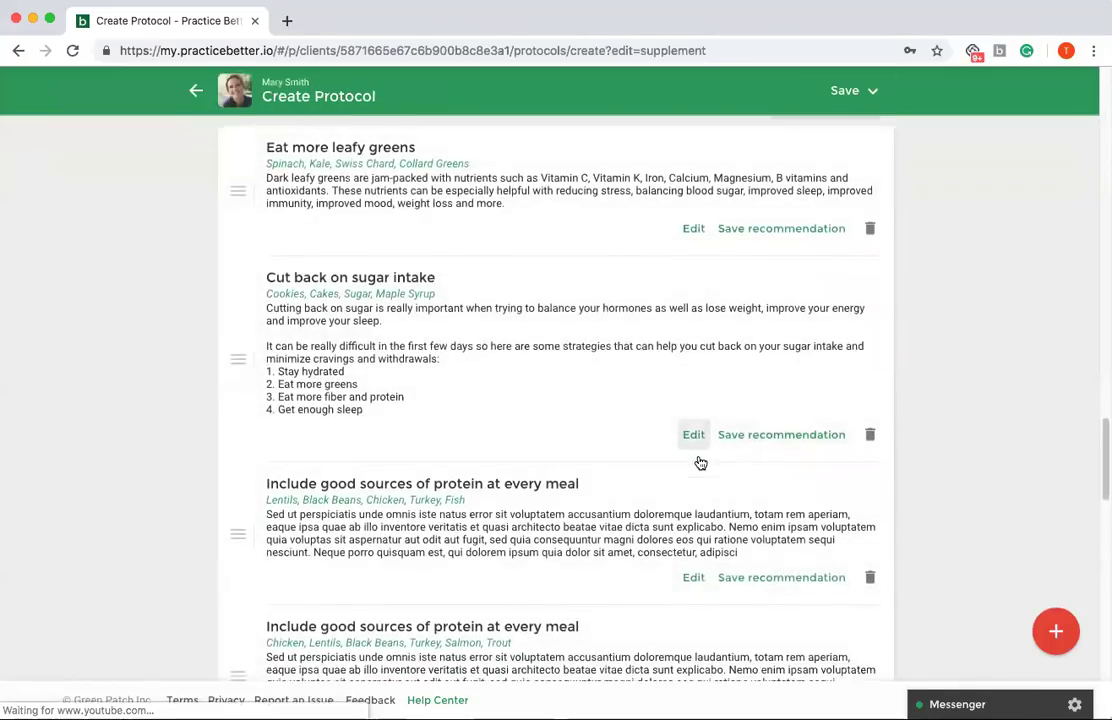
pyautogui.click(693, 490)
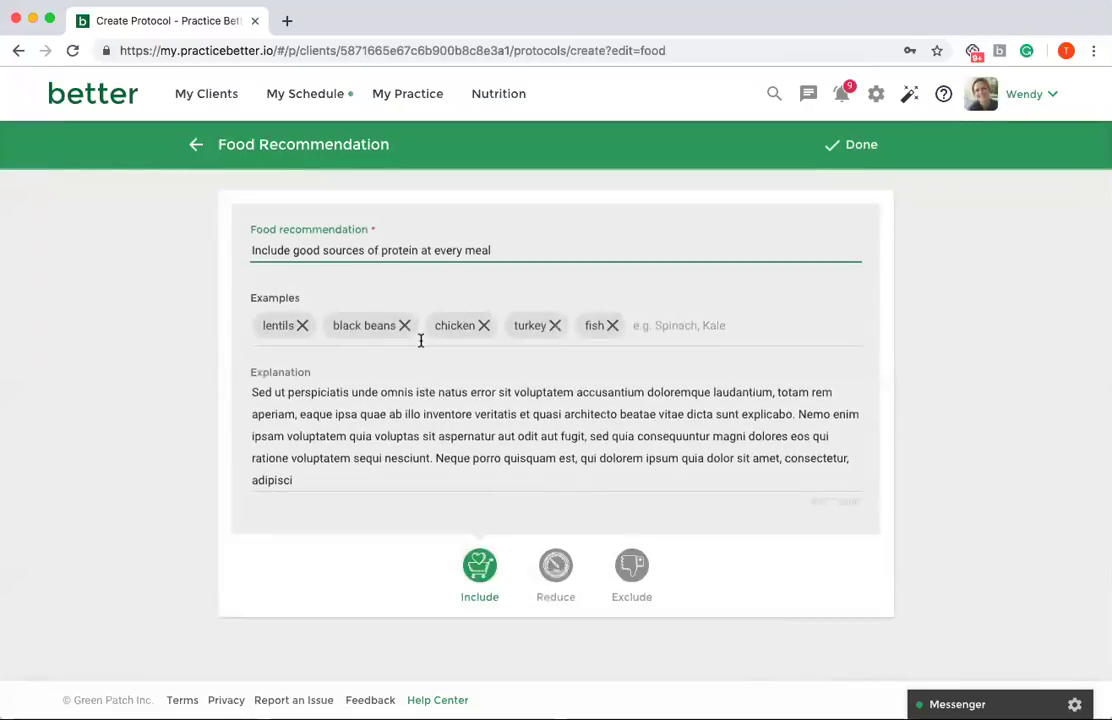
pyautogui.click(198, 144)
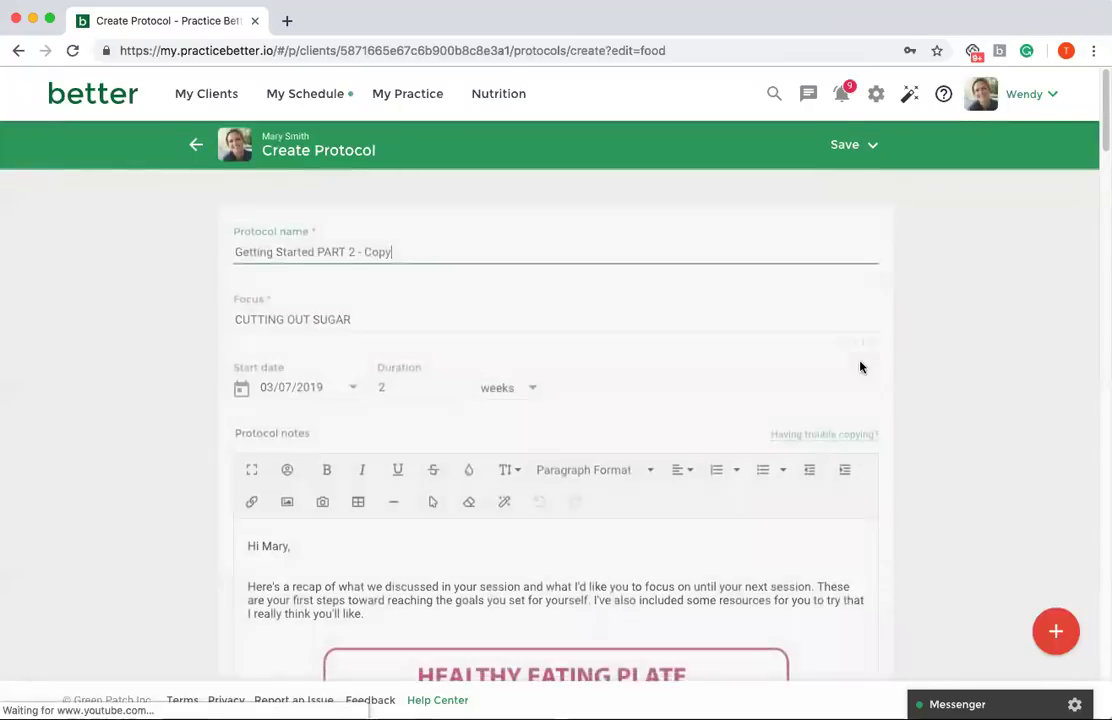
pyautogui.scroll(-10, 476, 225)
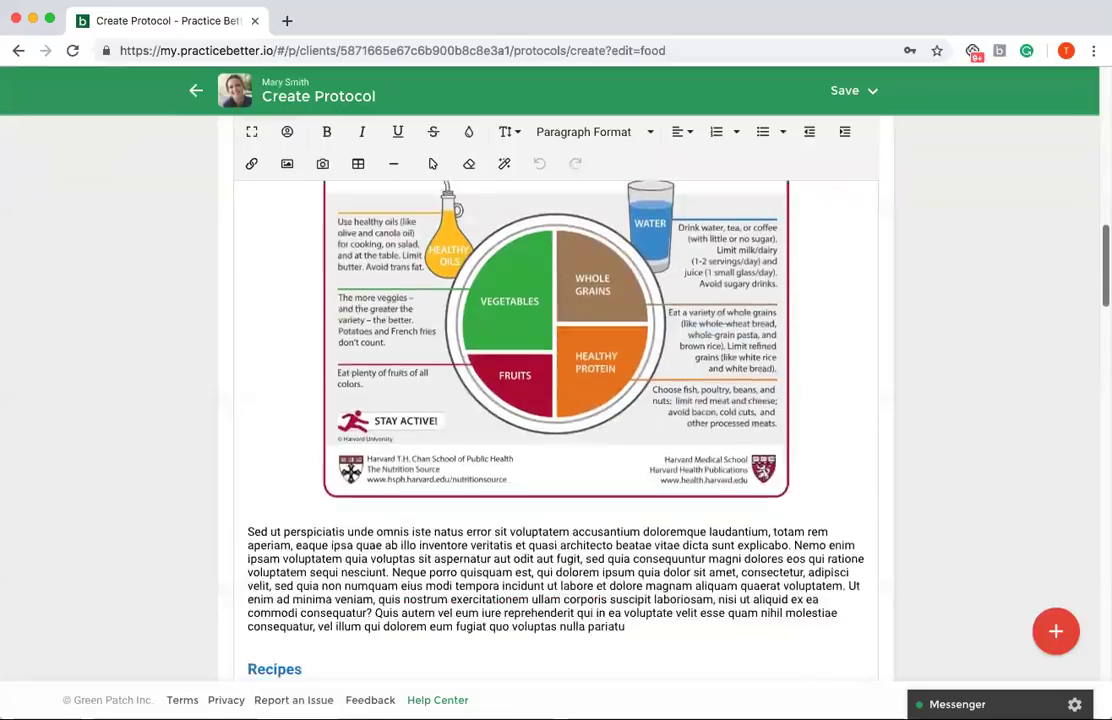
pyautogui.scroll(-10, 476, 225)
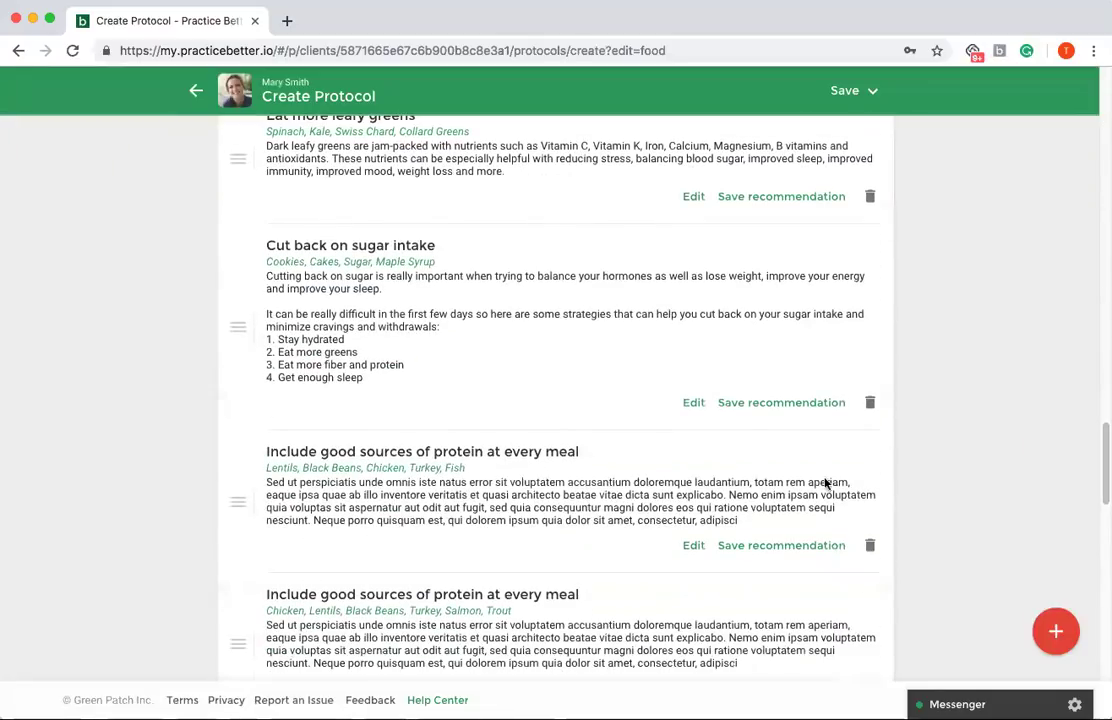
pyautogui.click(696, 545)
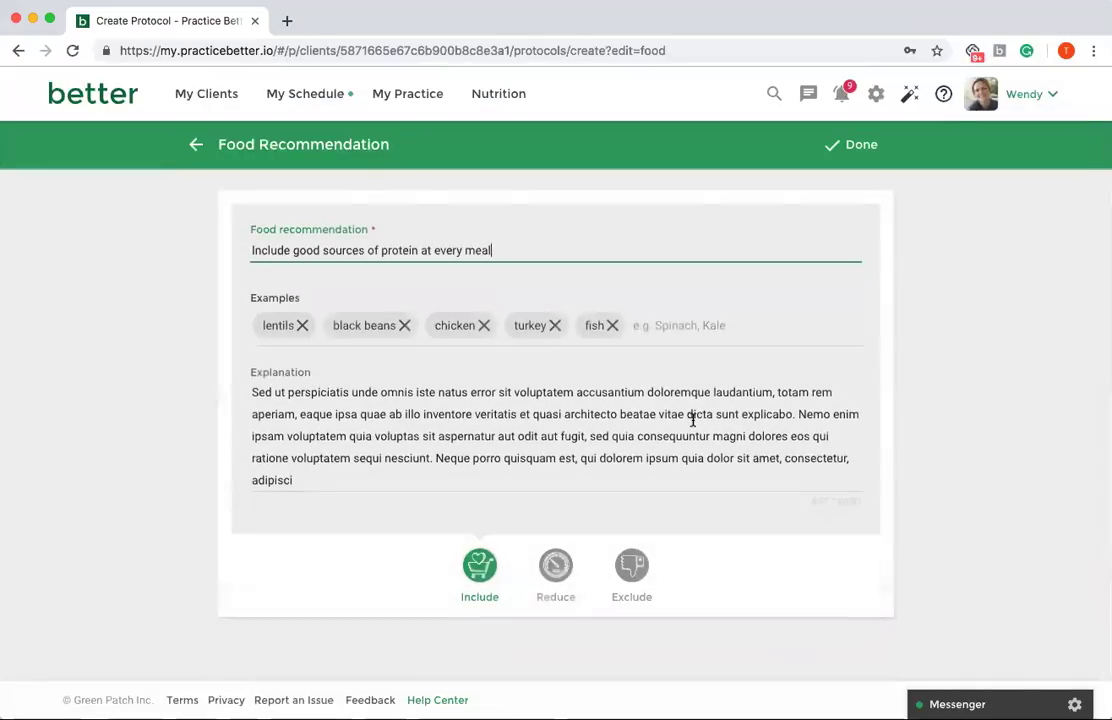
pyautogui.click(196, 144)
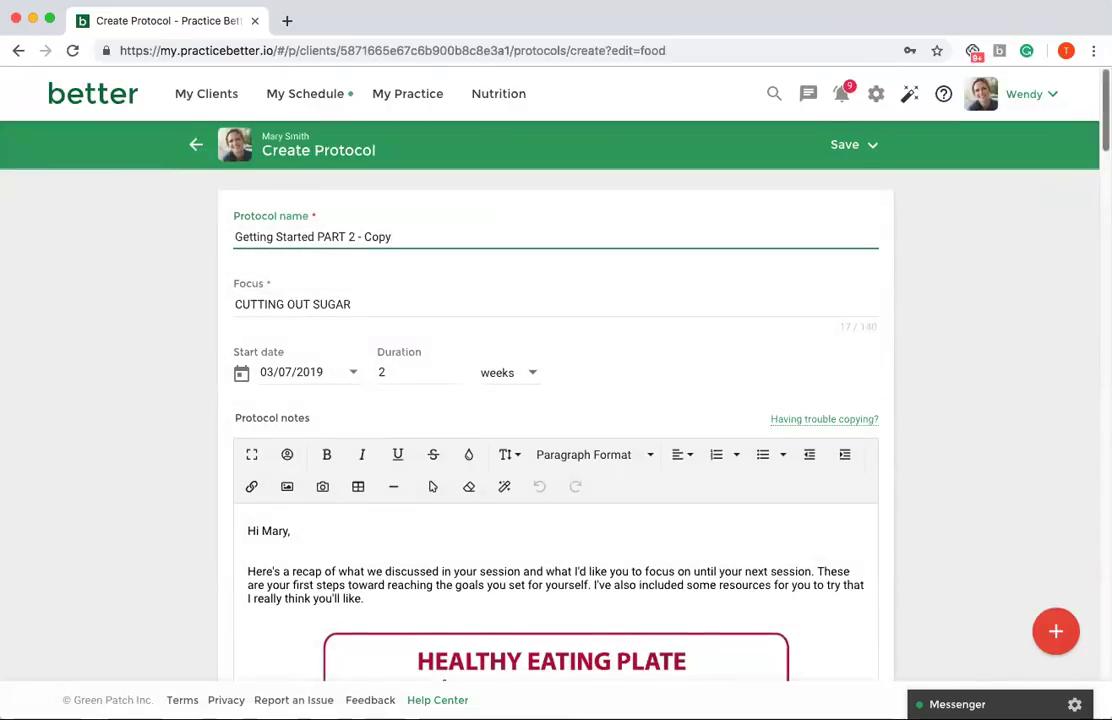
# Step: Set the Cal Mag + D supplement recommendation as excluded from the Fullscript treatment plan and finish editing it
pyautogui.scroll(-5, 1085, 166)
pyautogui.scroll(-20, 1090, 529)
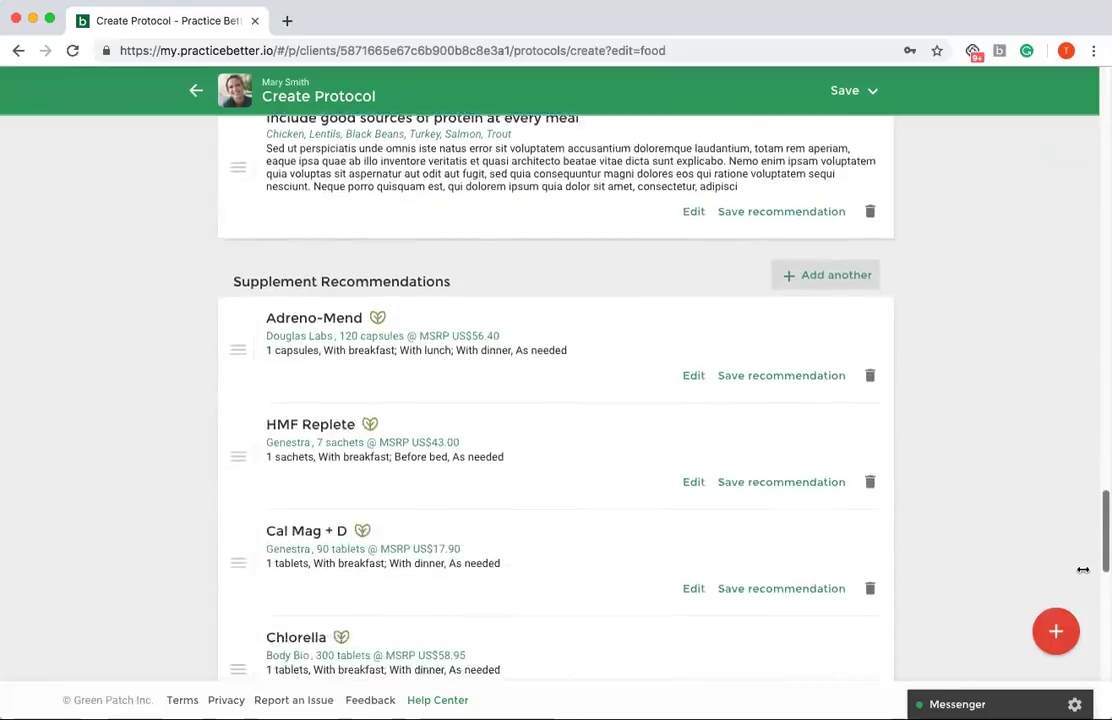
pyautogui.click(693, 397)
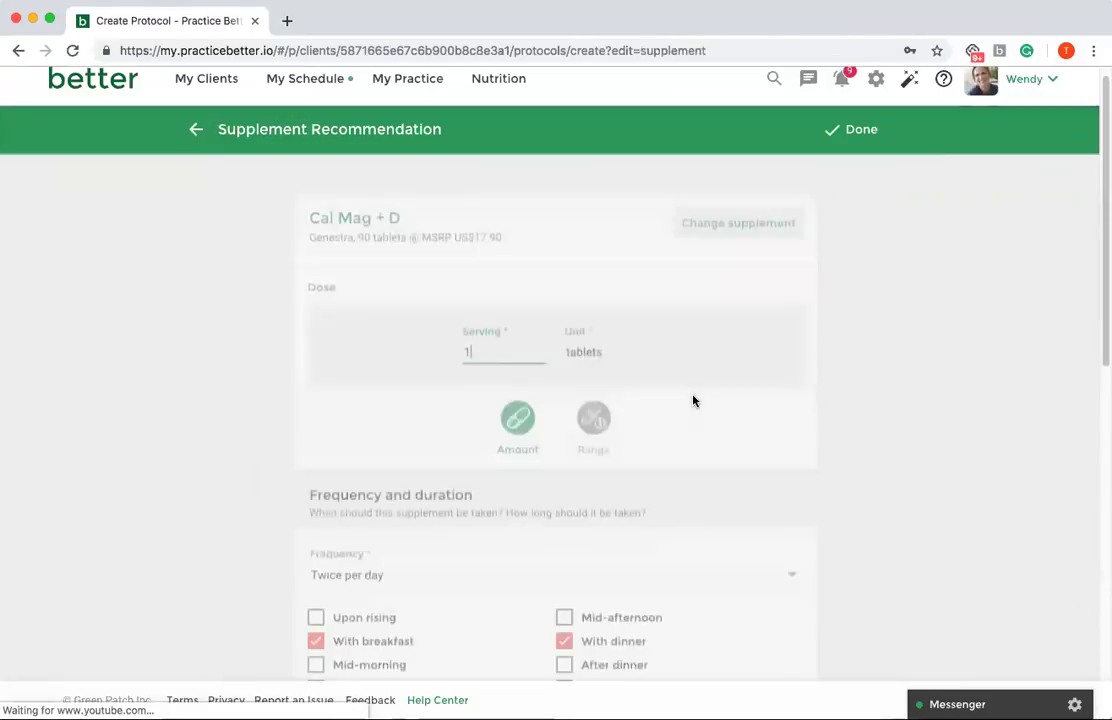
pyautogui.scroll(-4, 940, 394)
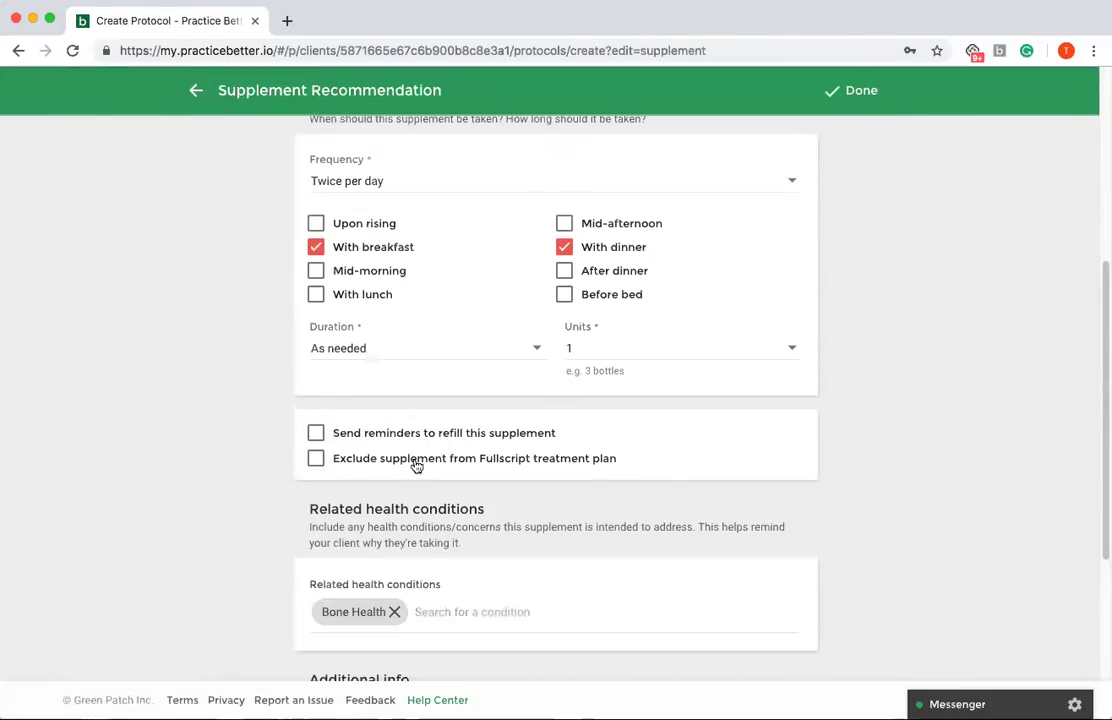
pyautogui.click(316, 459)
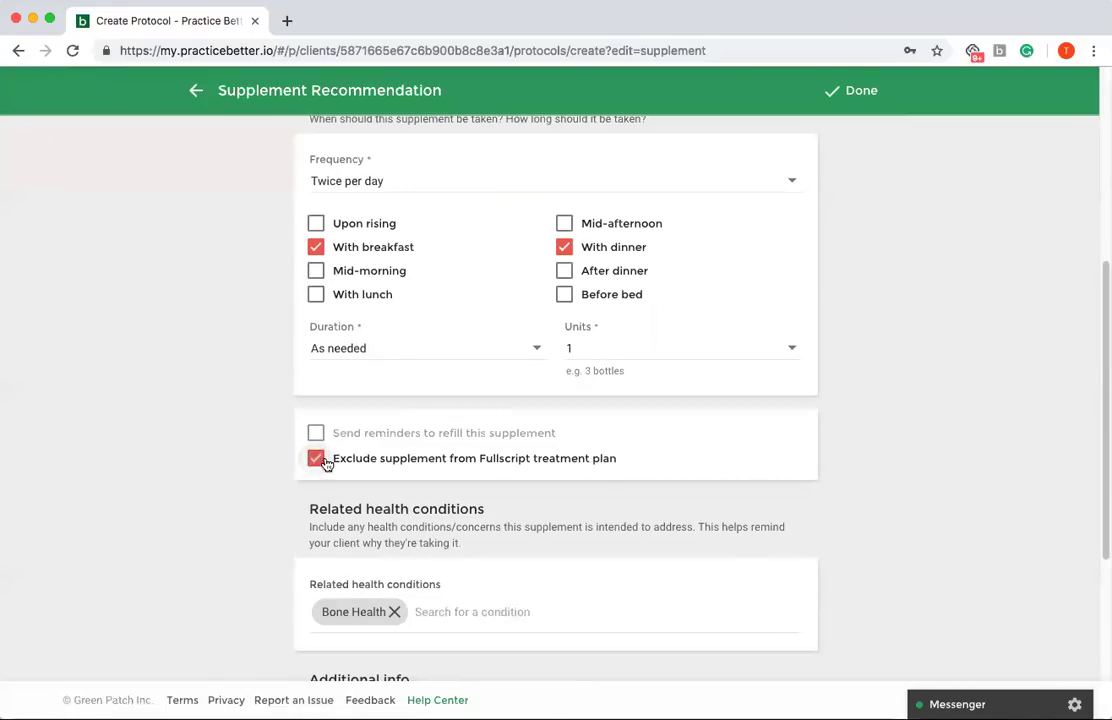
pyautogui.click(840, 107)
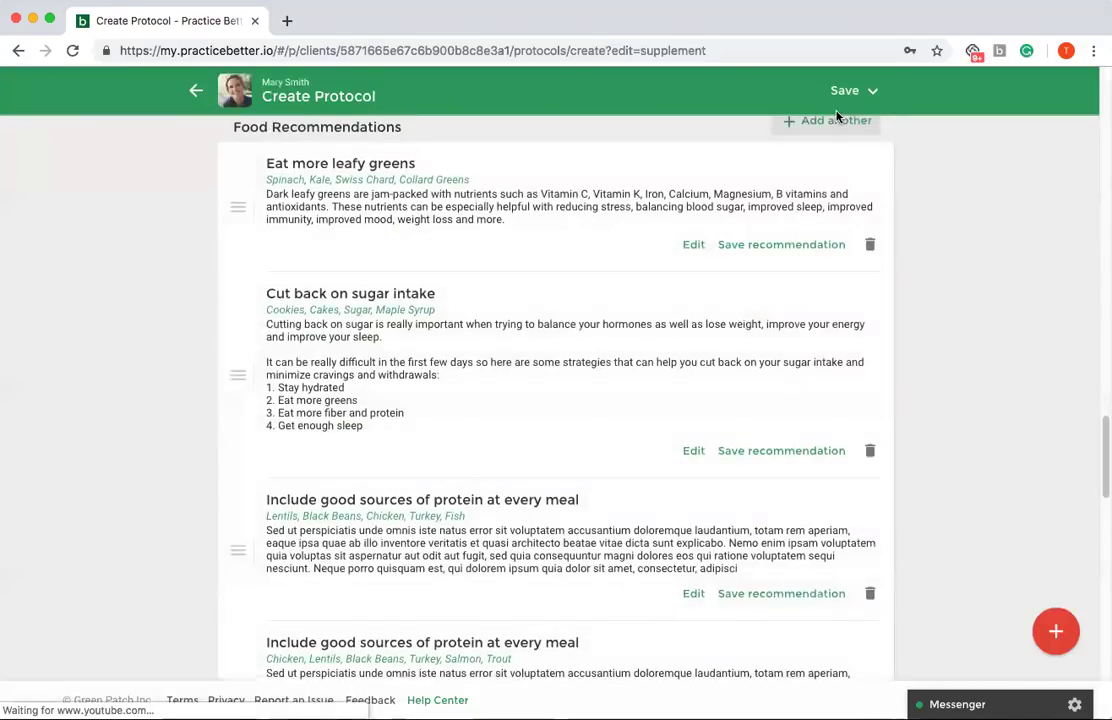